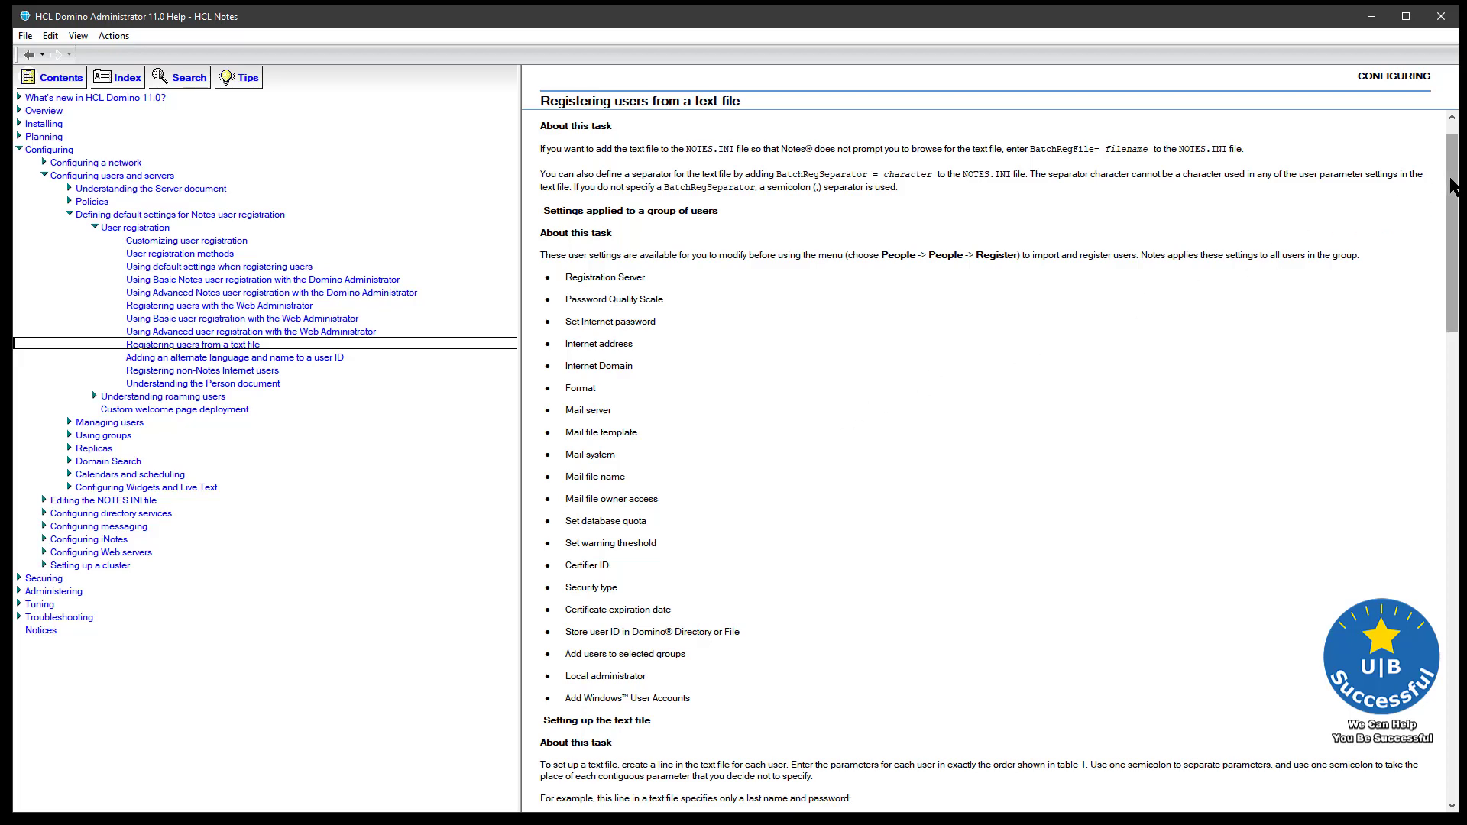
Read the user parameter table and registration procedure in the "Registering users from a text file" help topic.
drag(1452, 183, 1451, 412)
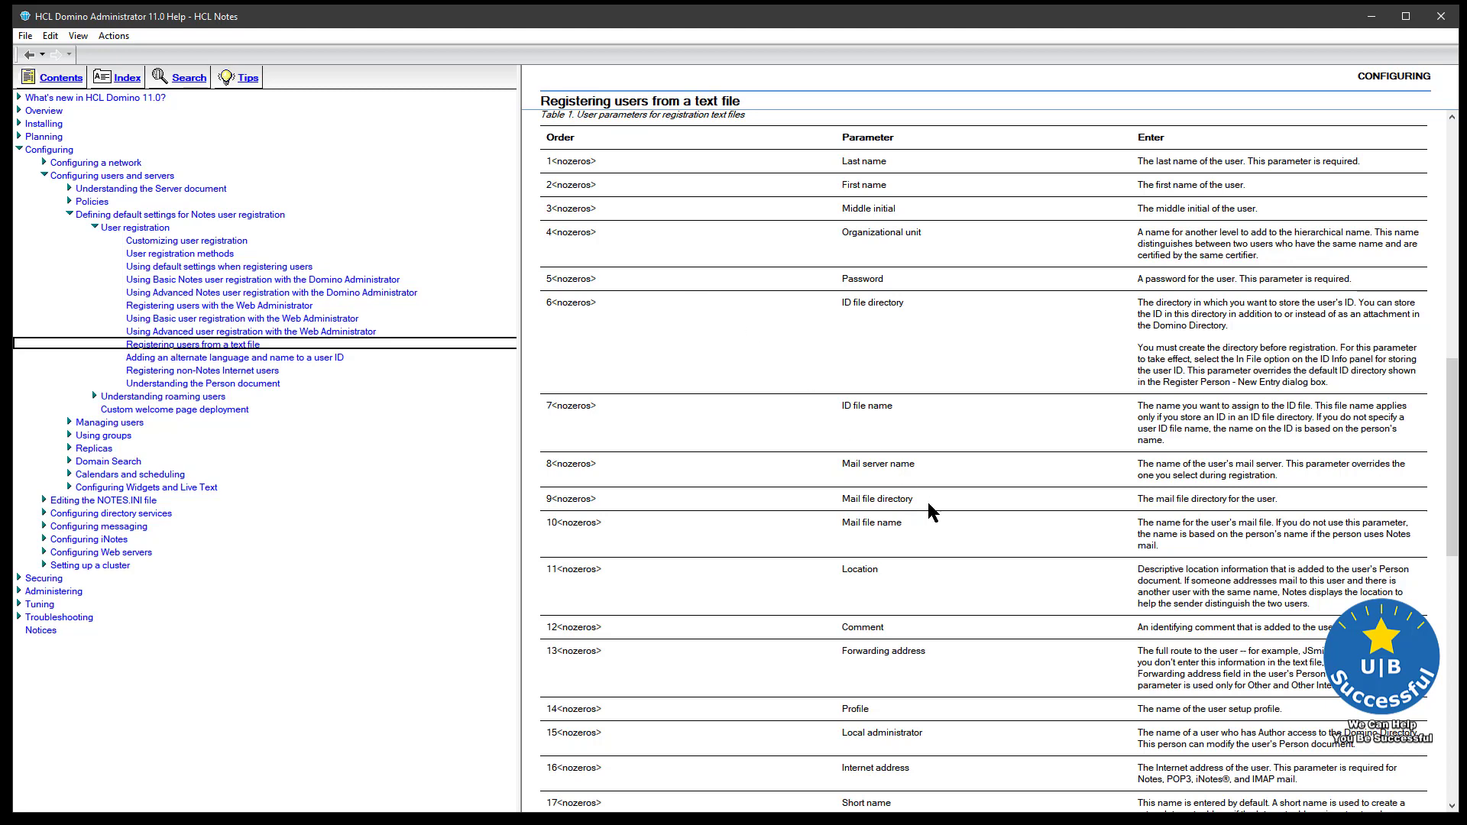
scroll(928, 504, down, 10)
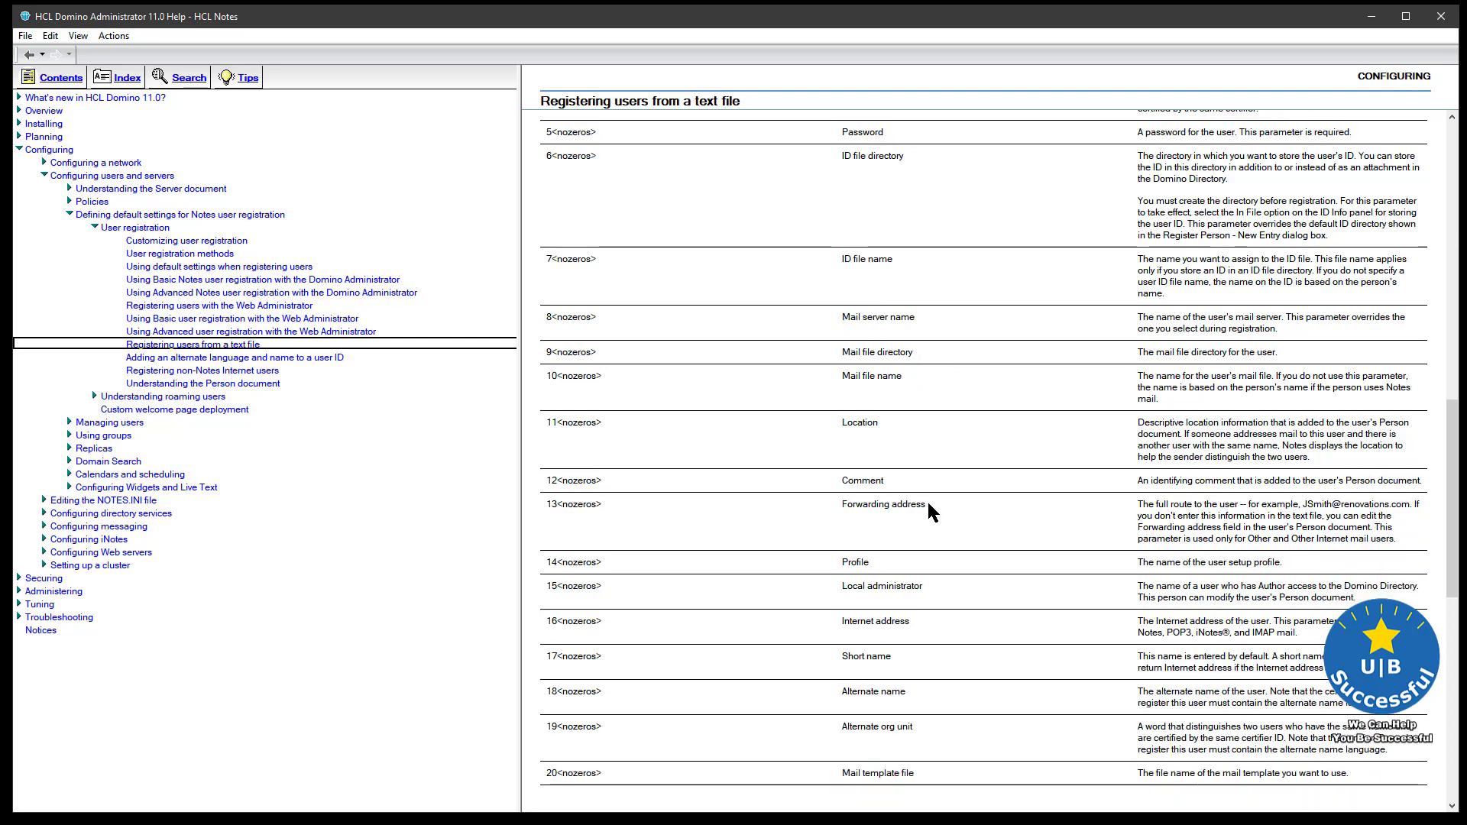
scroll(927, 502, down, 6)
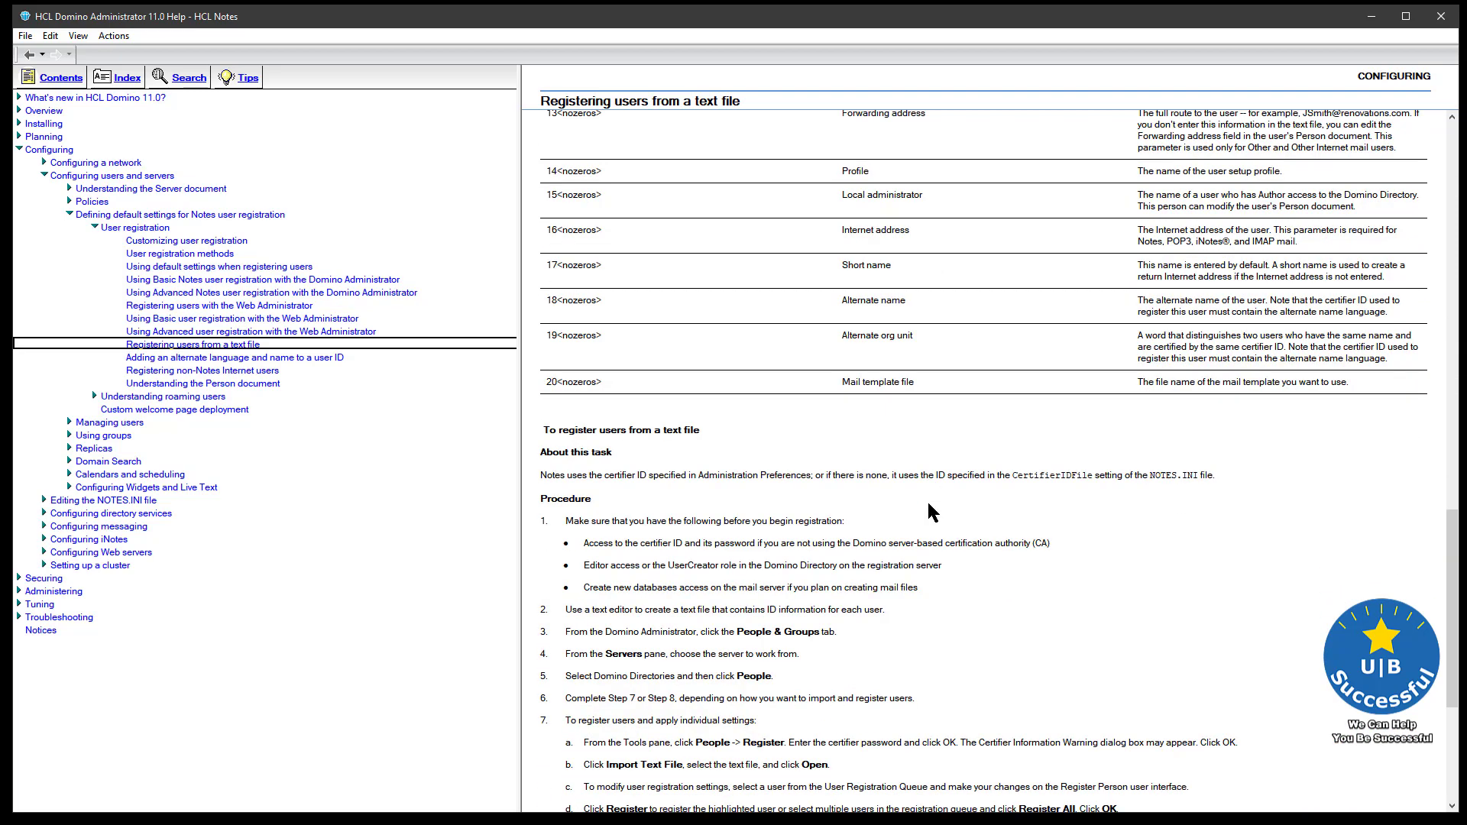
scroll(927, 503, up, 7)
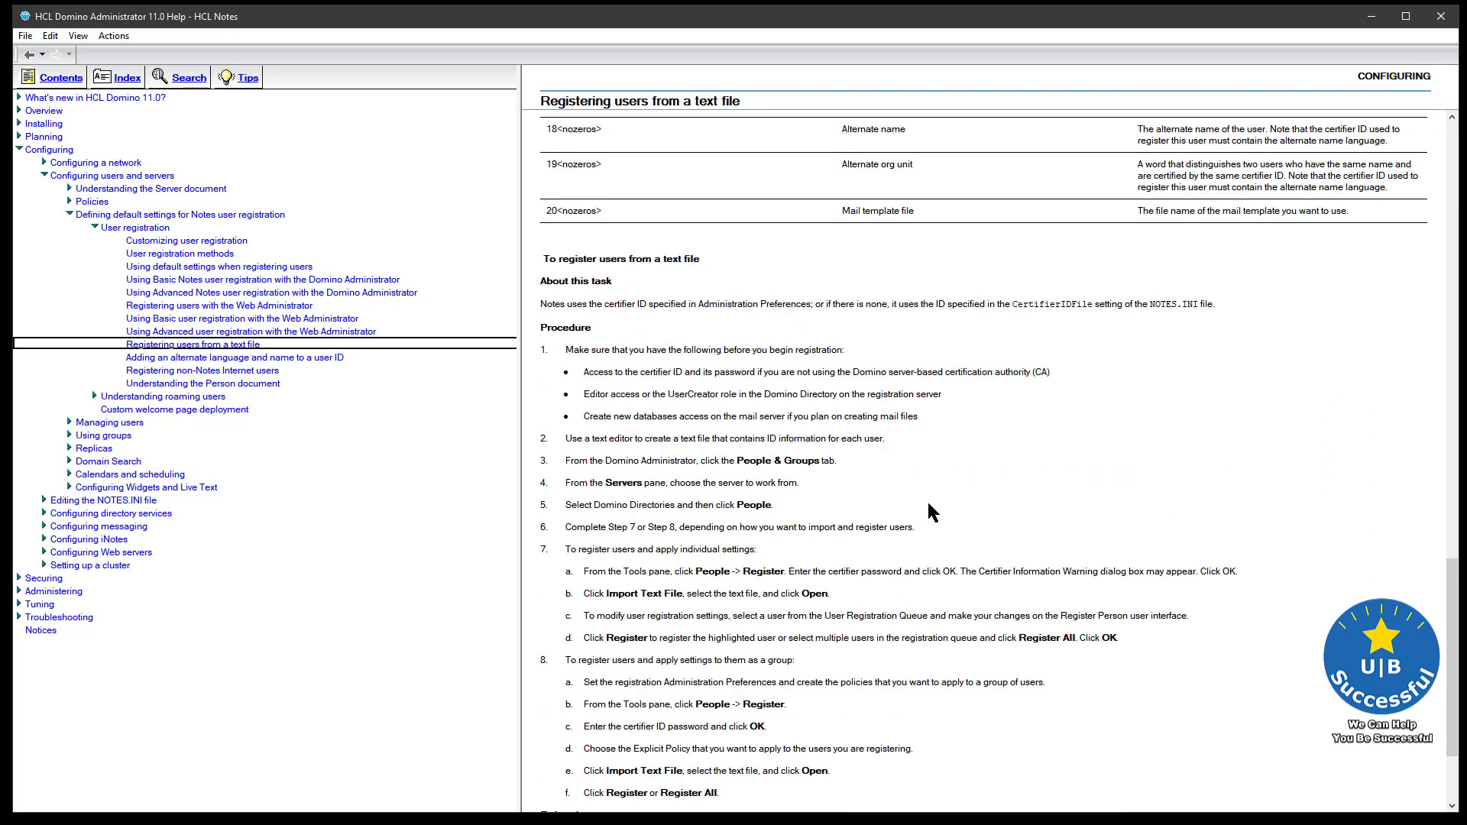
scroll(929, 512, up, 8)
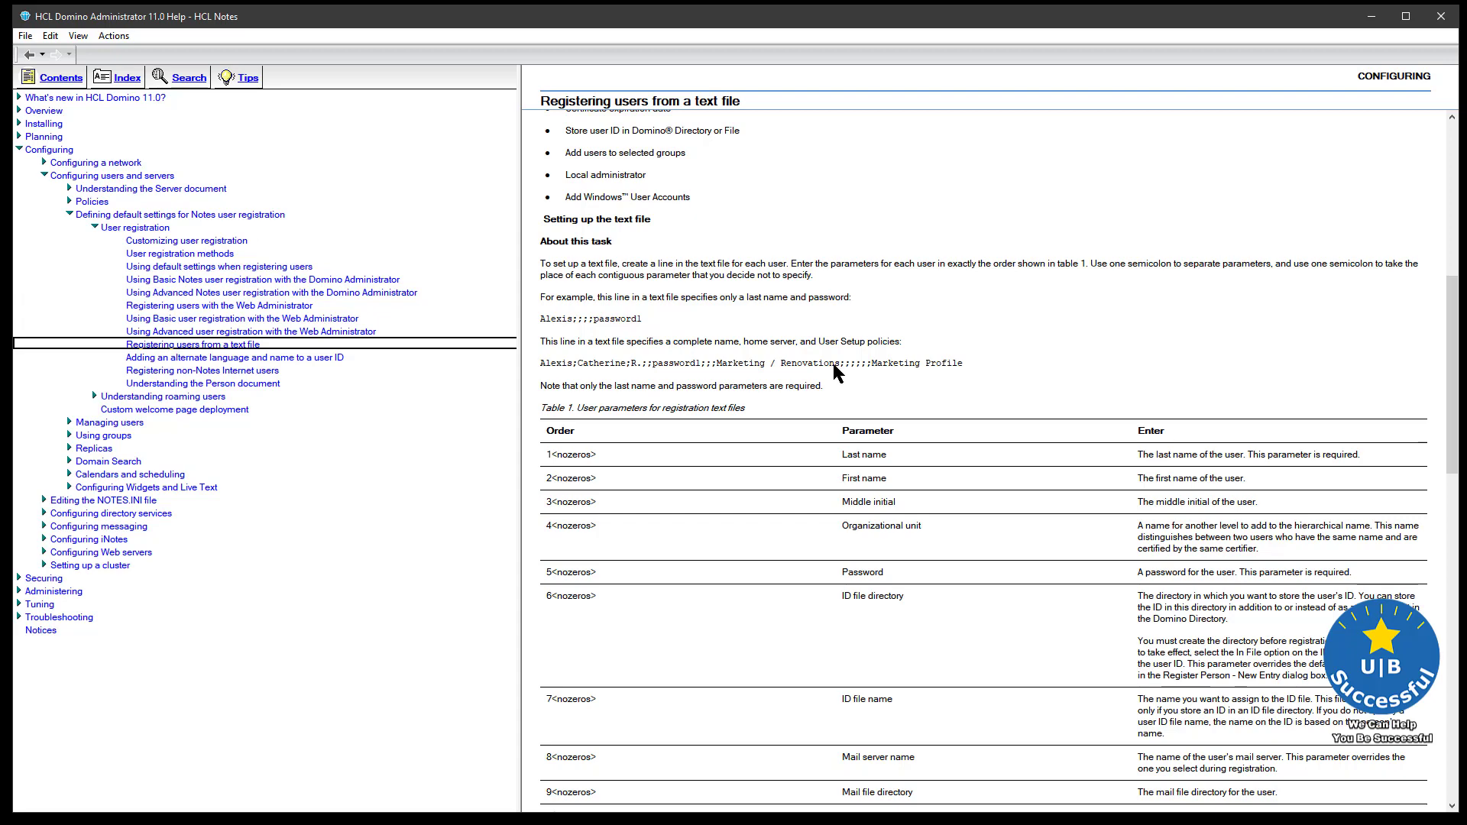
Switch to Notepad++ showing RegisterUserTextFileHeadings.csv, then reposition and narrow its window.
key(alt+Tab)
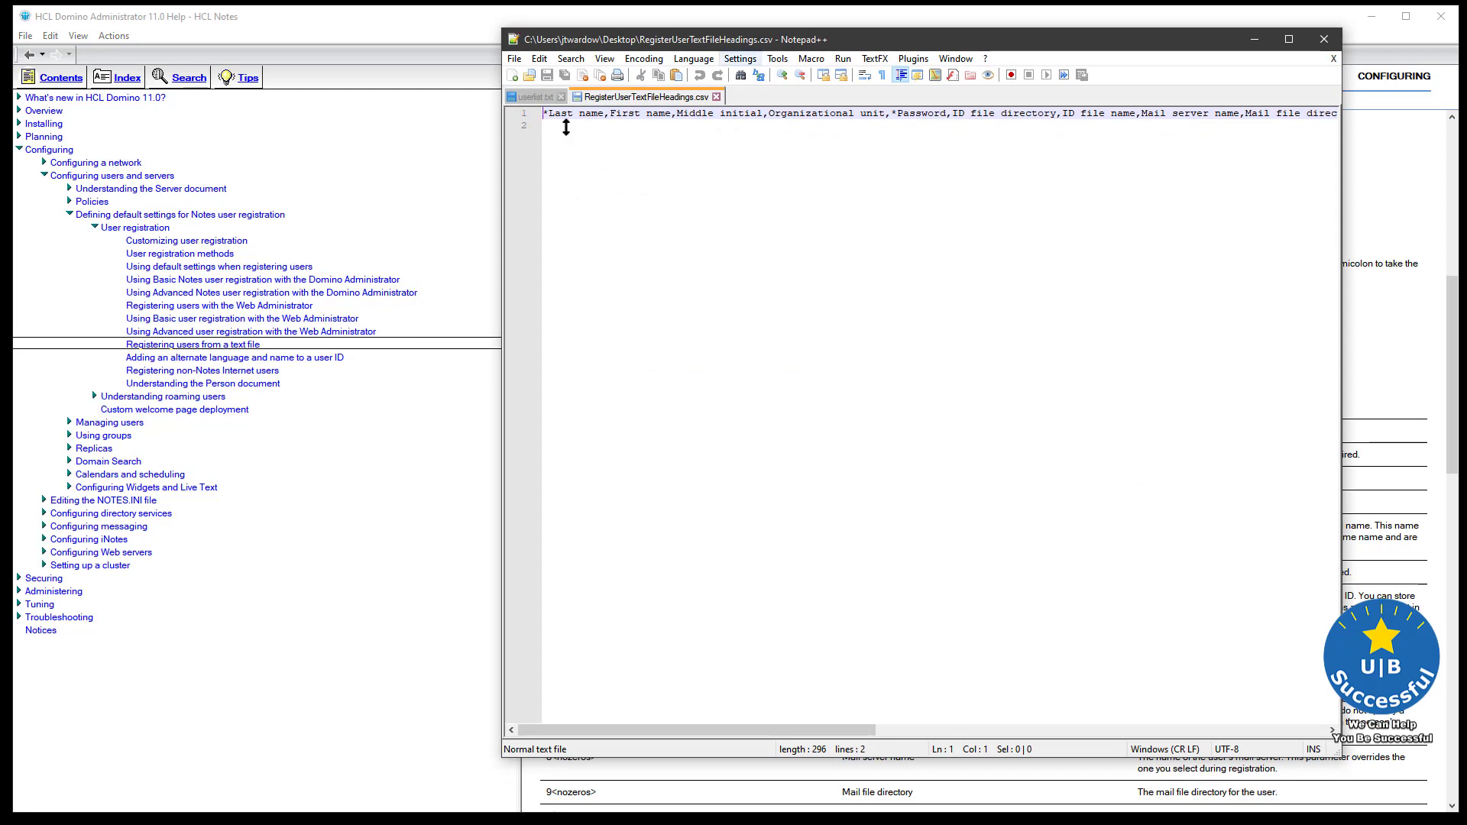
drag(868, 43, 525, 56)
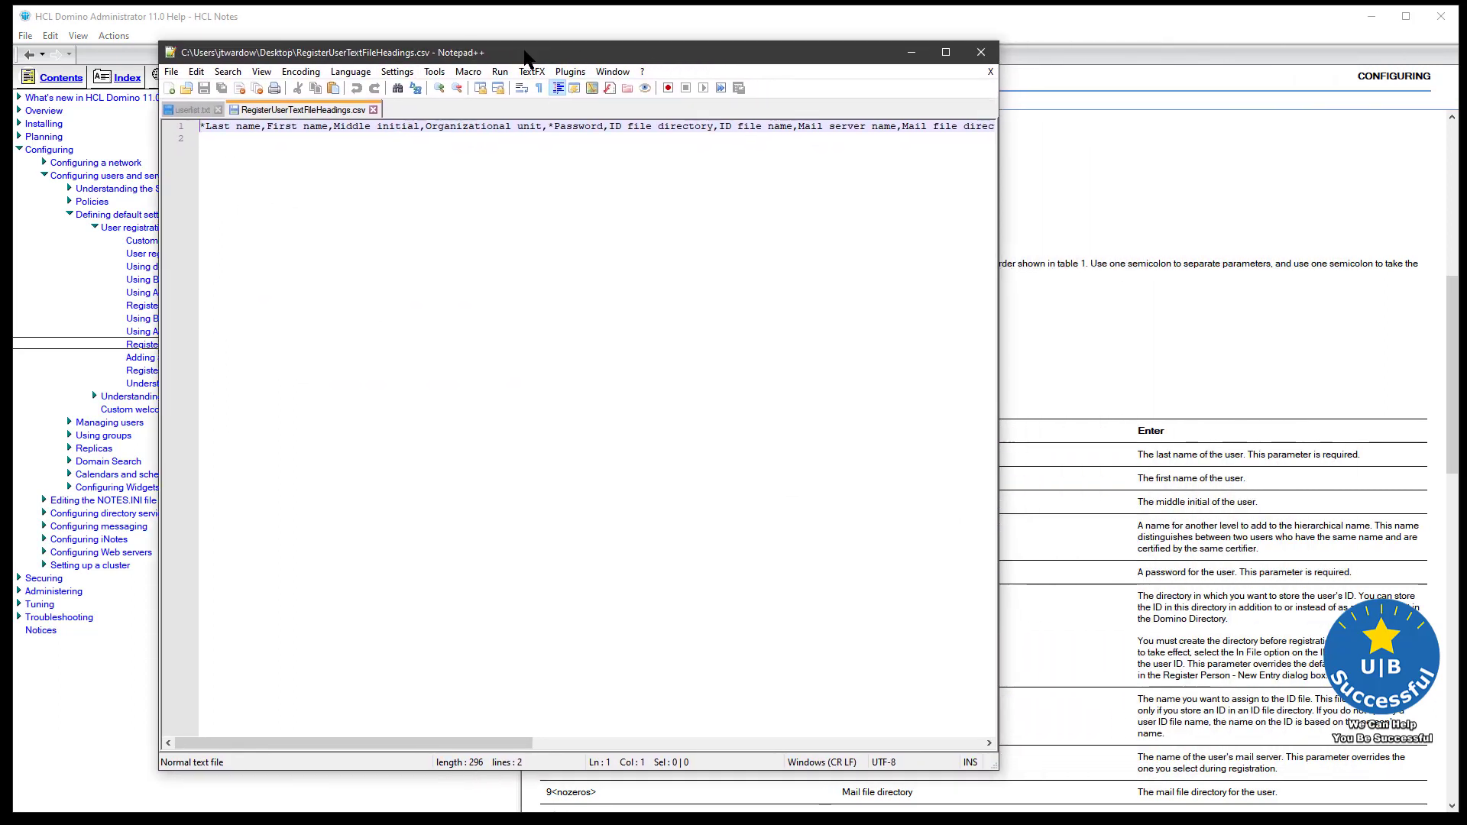
drag(998, 195, 698, 196)
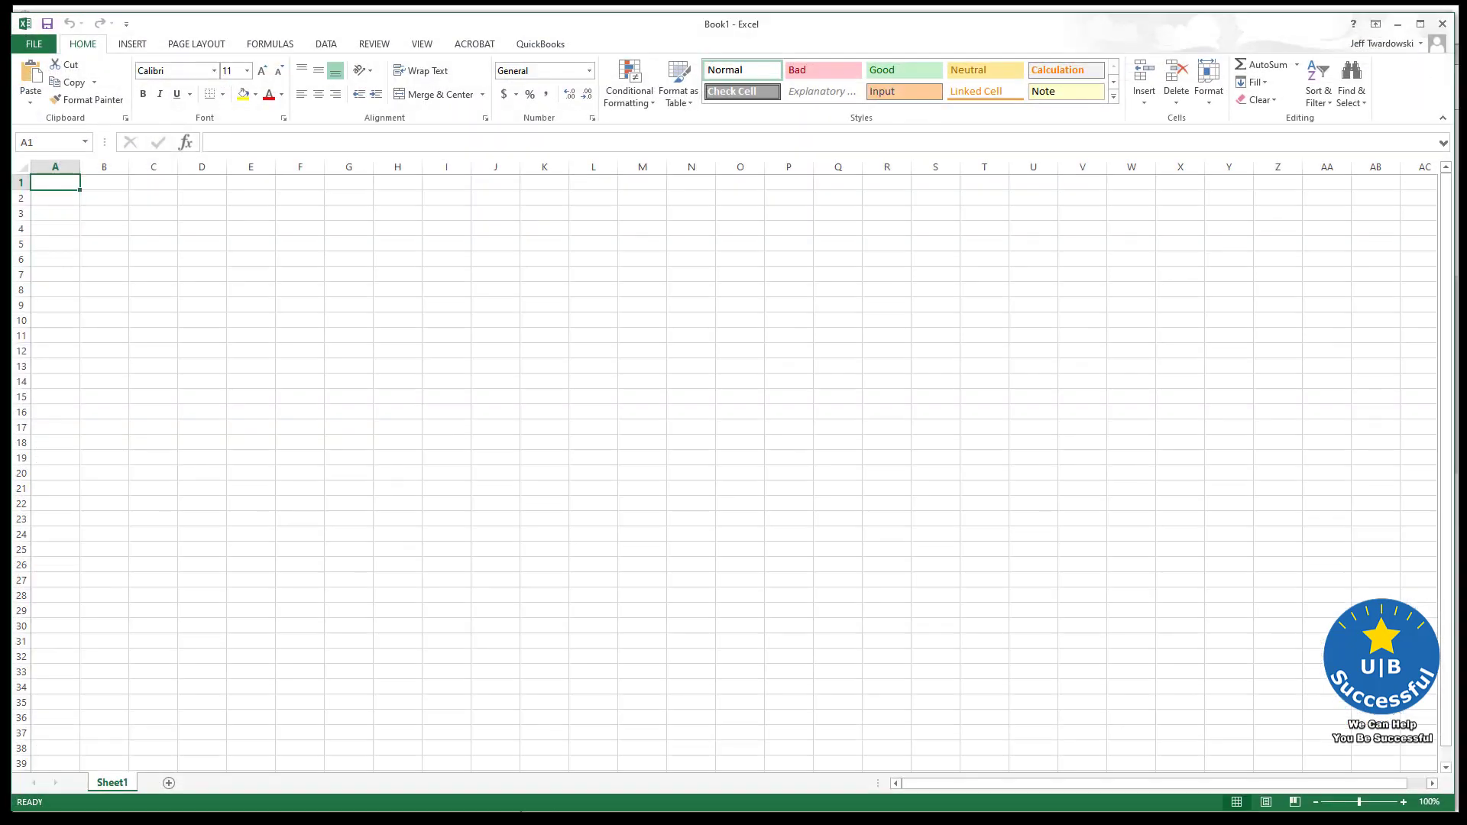
Open RegisterUserTextFileHeadings.csv from the recent workbooks in Excel.
click(34, 44)
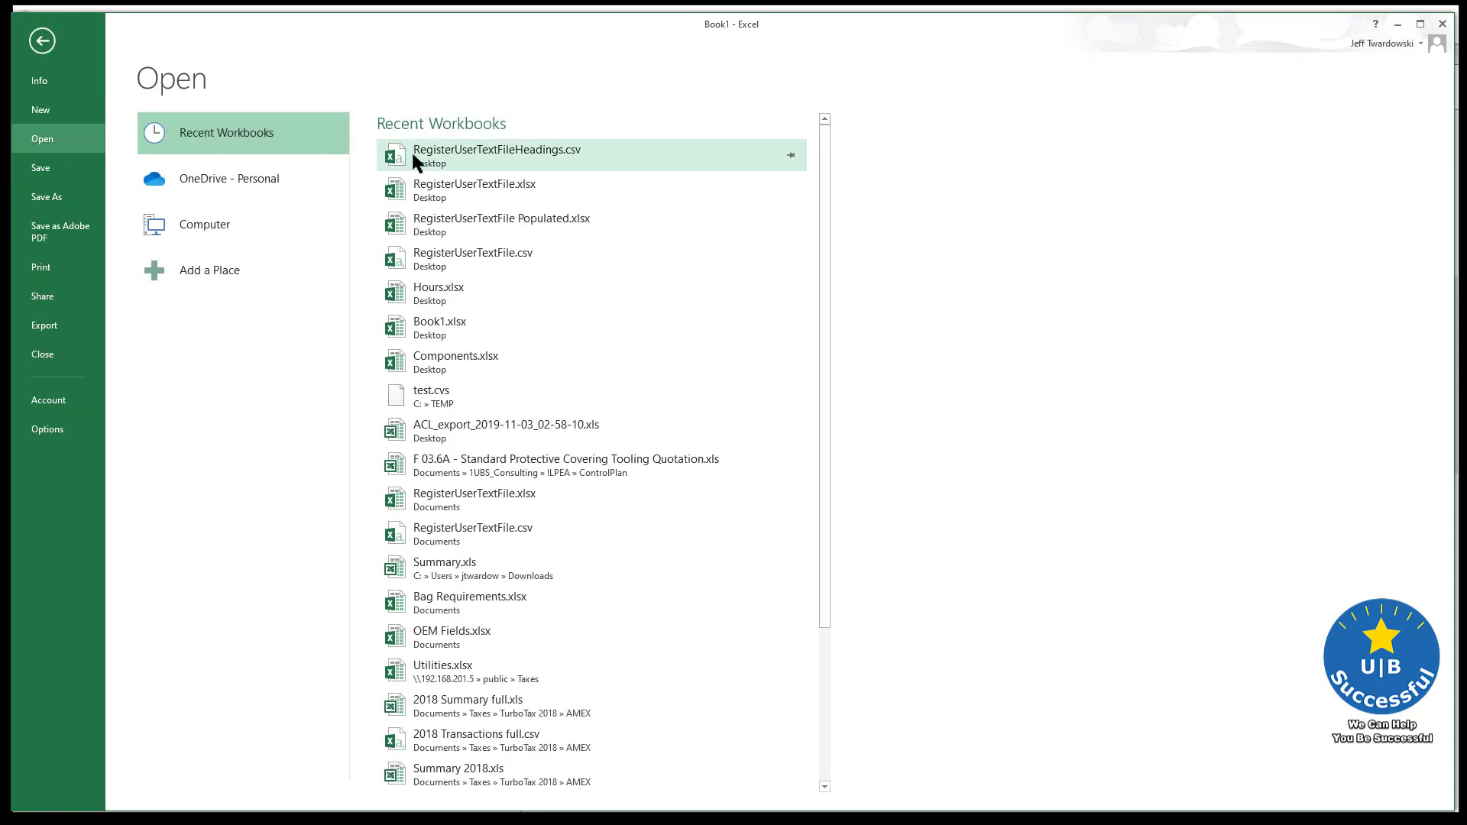
click(558, 154)
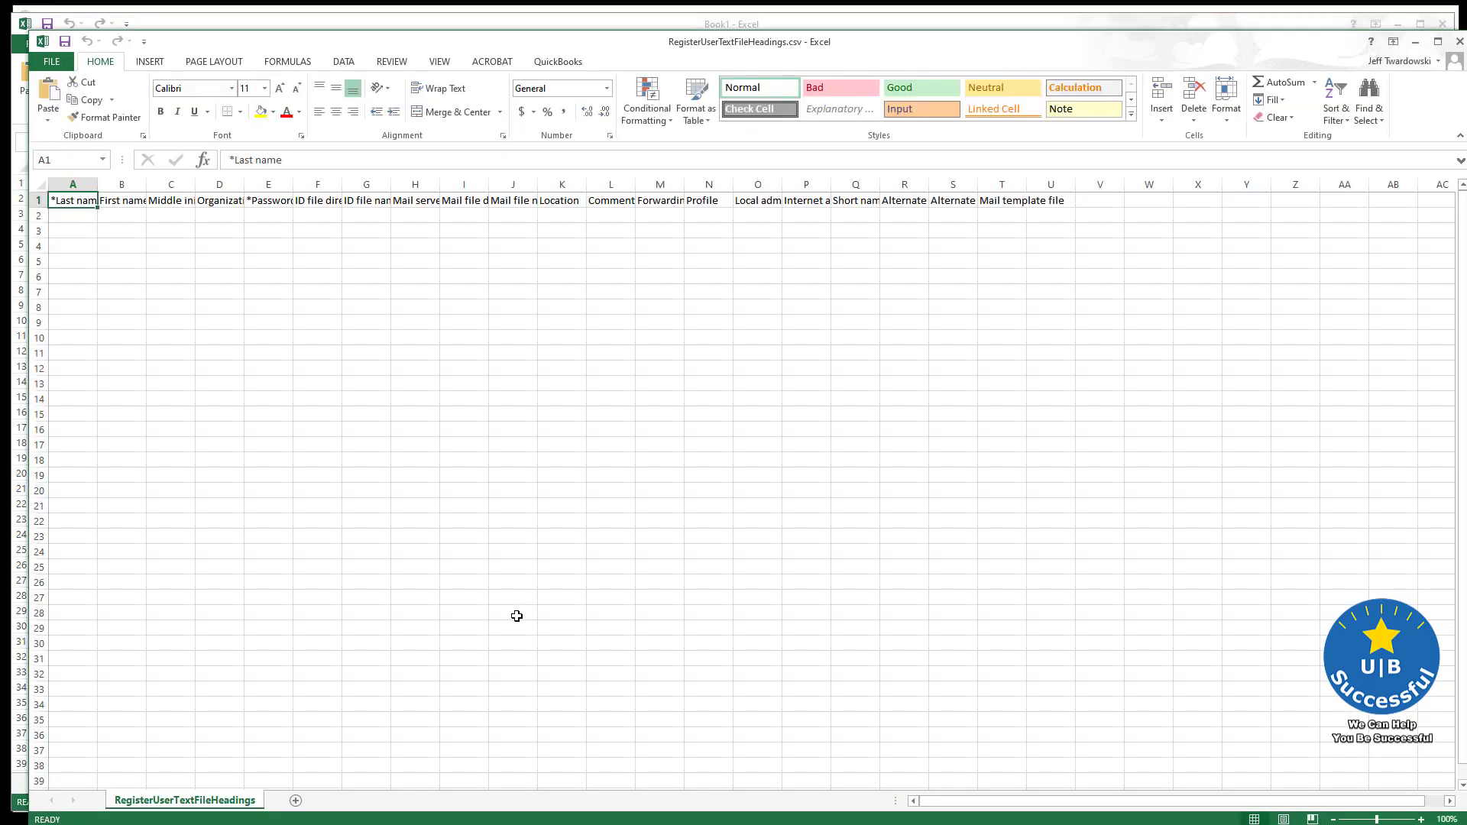
click(84, 216)
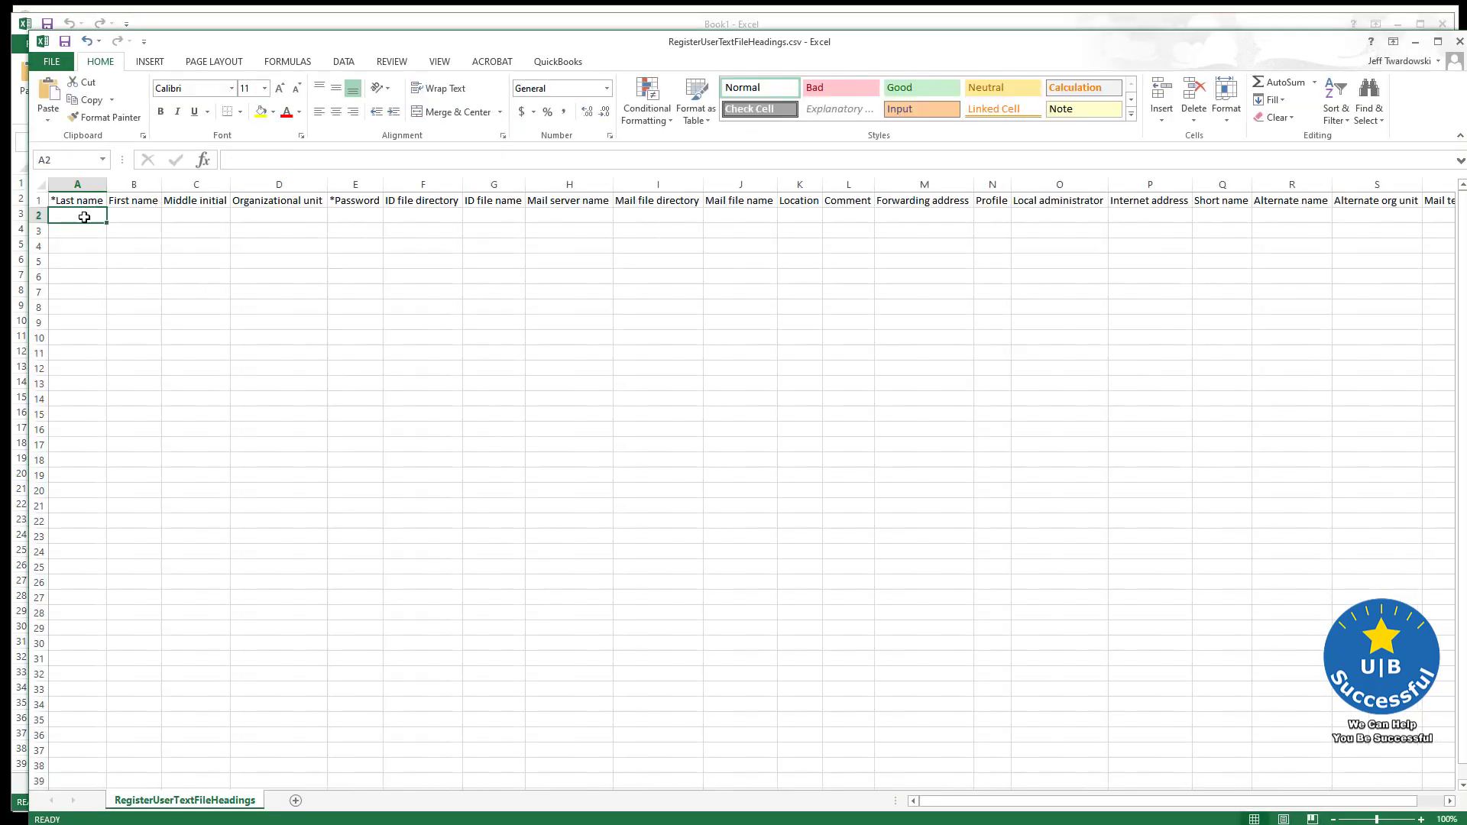
text(lastname)
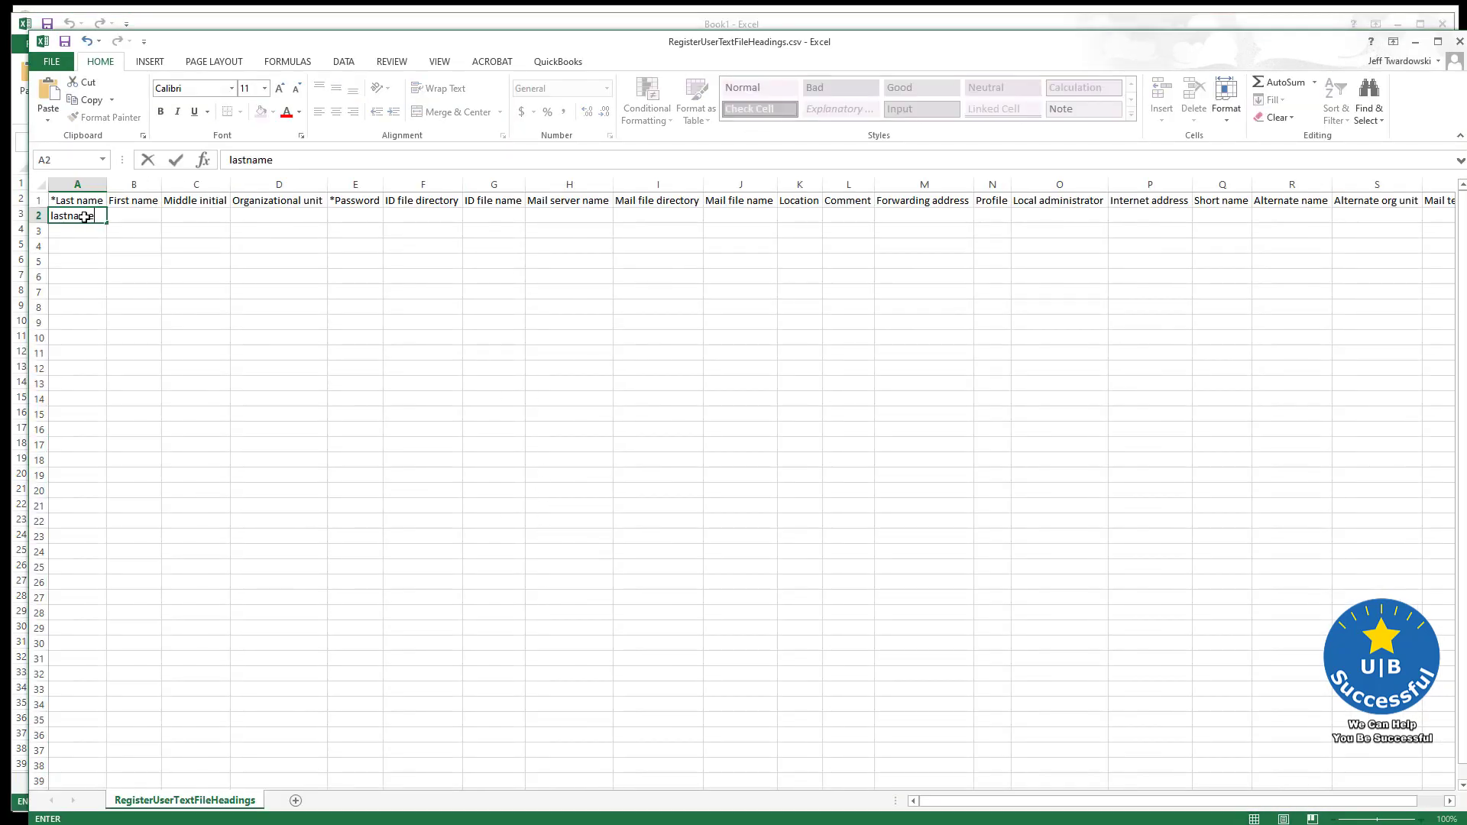
key(Tab)
key(Tab)
key(Tab)
key(Tab)
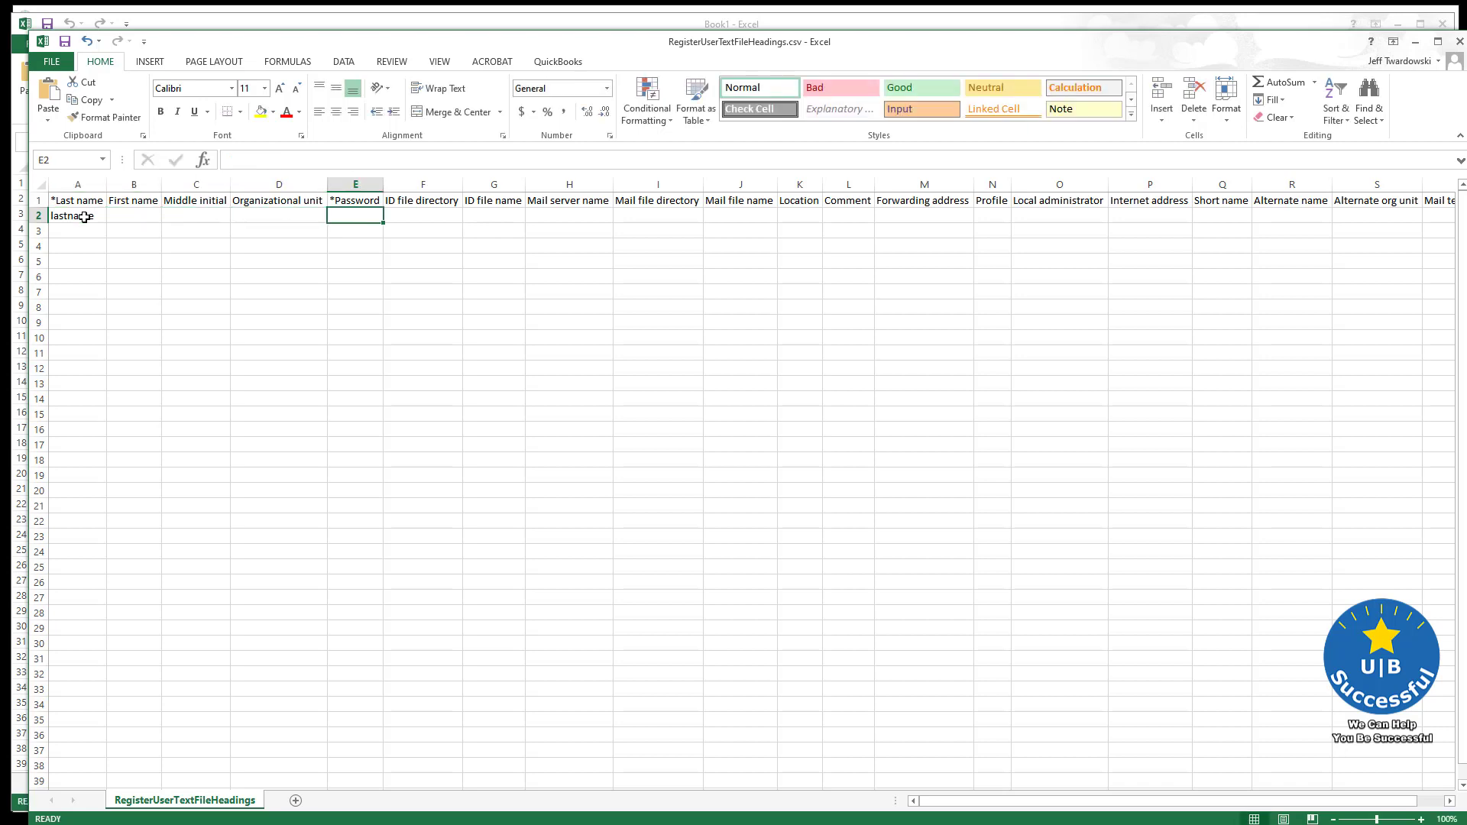
text(Password)
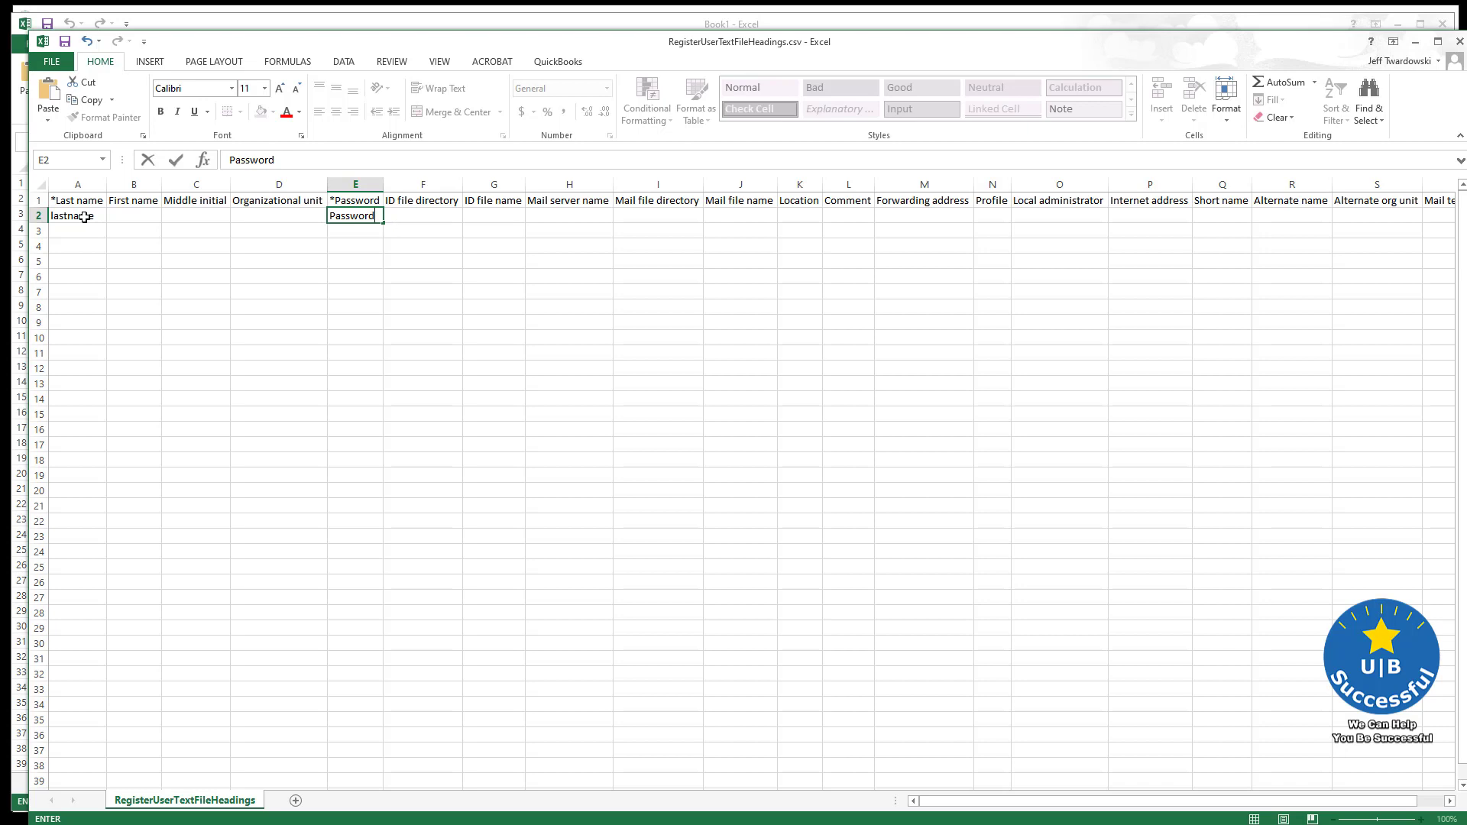
key(BackSpace)
key(BackSpace)
key(BackSpace)
key(BackSpace)
key(BackSpace)
key(BackSpace)
key(BackSpace)
key(BackSpace)
click(84, 216)
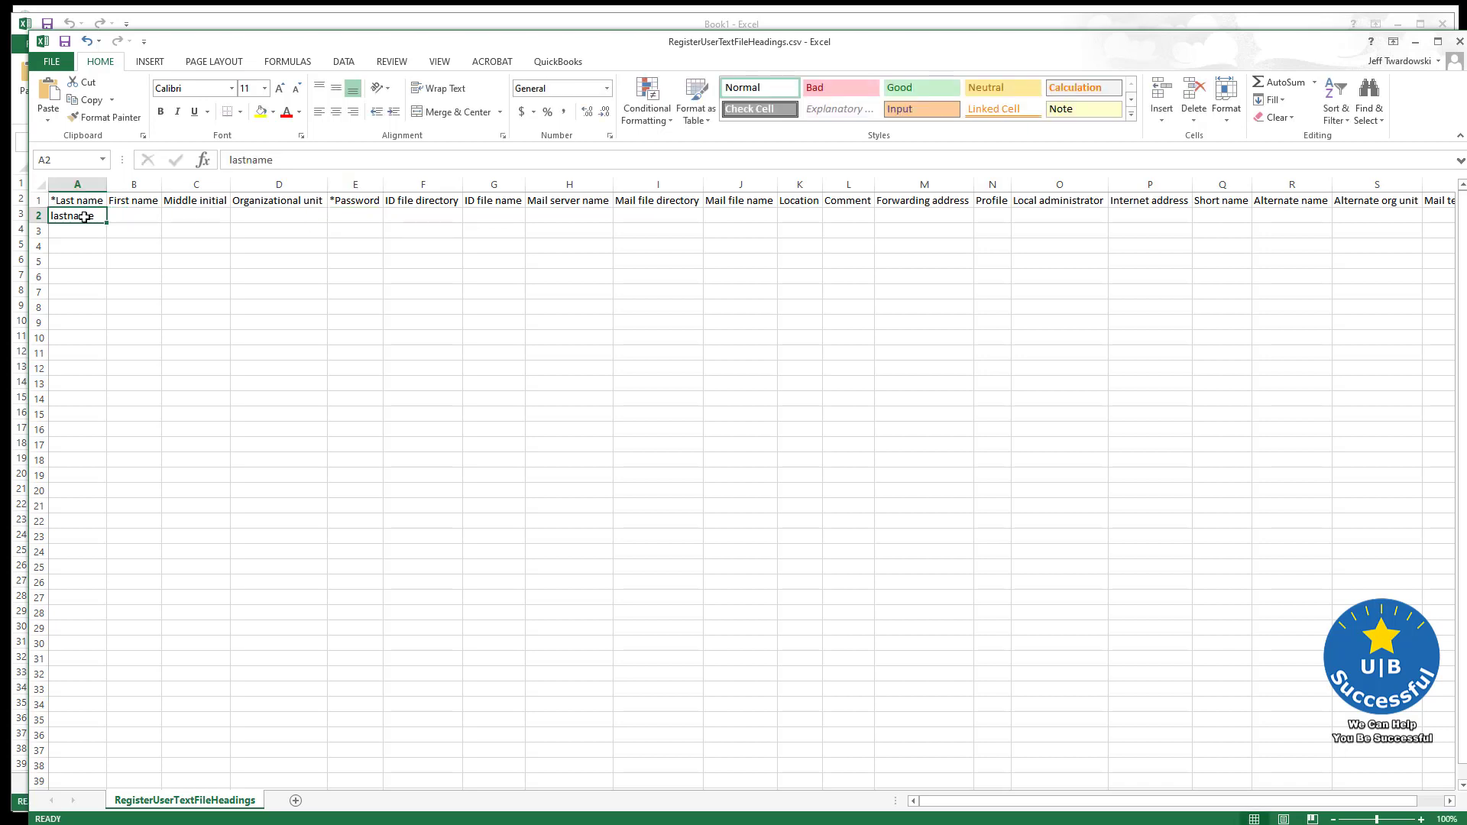
key(Delete)
View userlist.txt in Notepad++, then return to the headings workbook in Excel and add a new sheet.
key(alt+Tab)
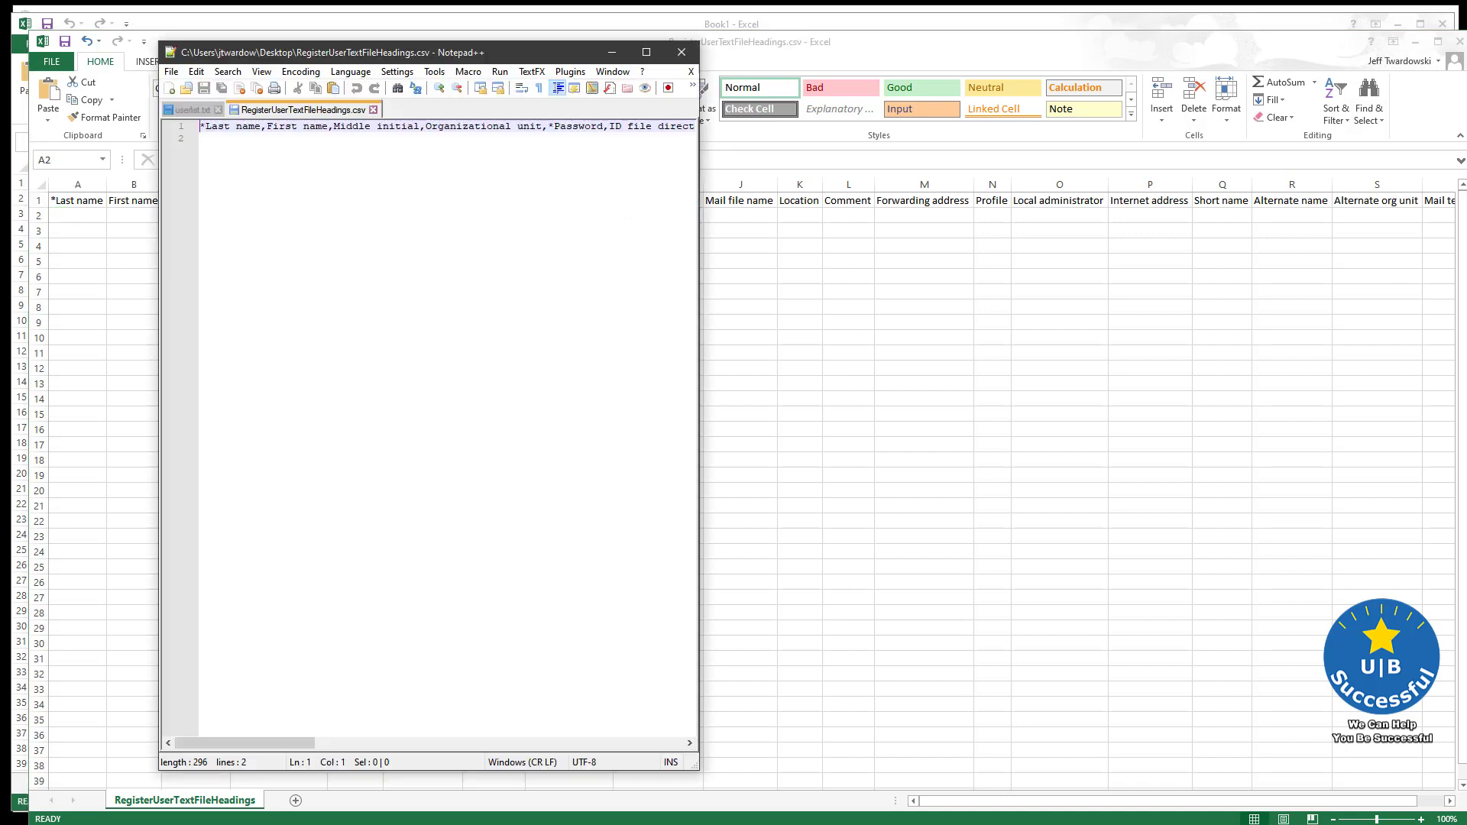
click(192, 108)
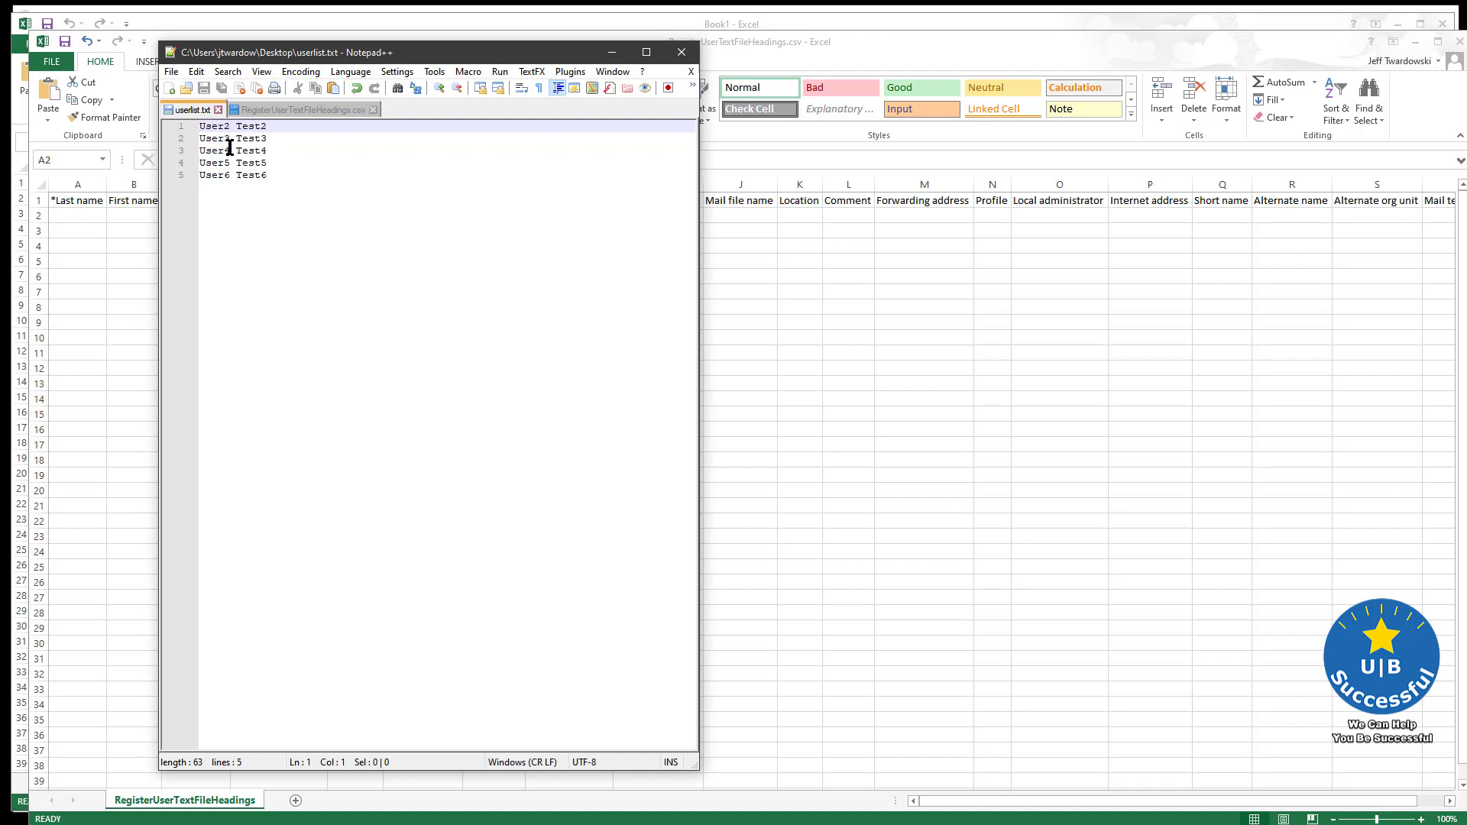
click(295, 804)
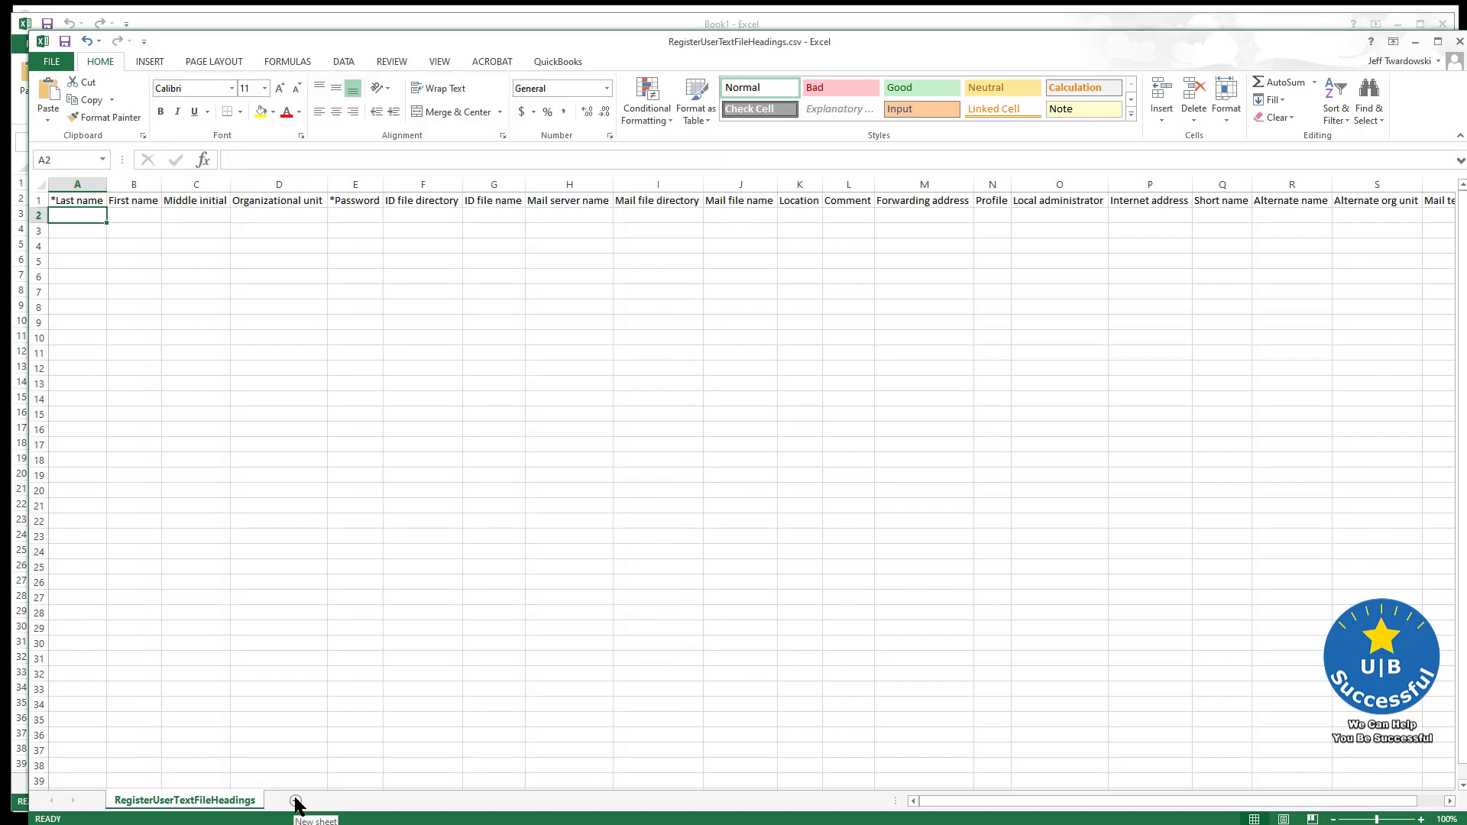
click(295, 802)
Copy all the user names from userlist.txt in Notepad++ into Excel's new sheet at A1, and autofit column A.
key(alt+Tab)
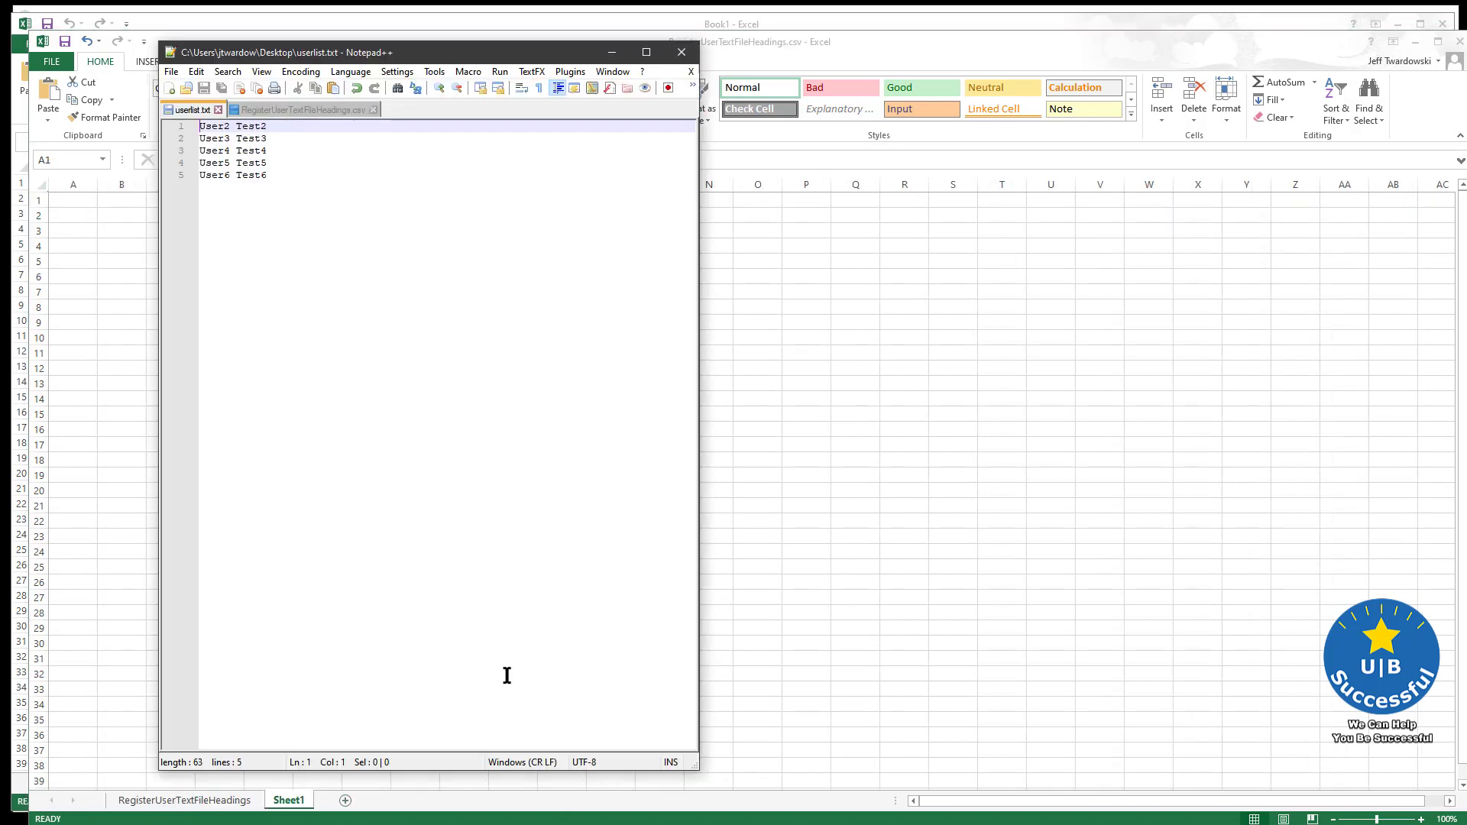
drag(280, 181, 183, 120)
key(ctrl+c)
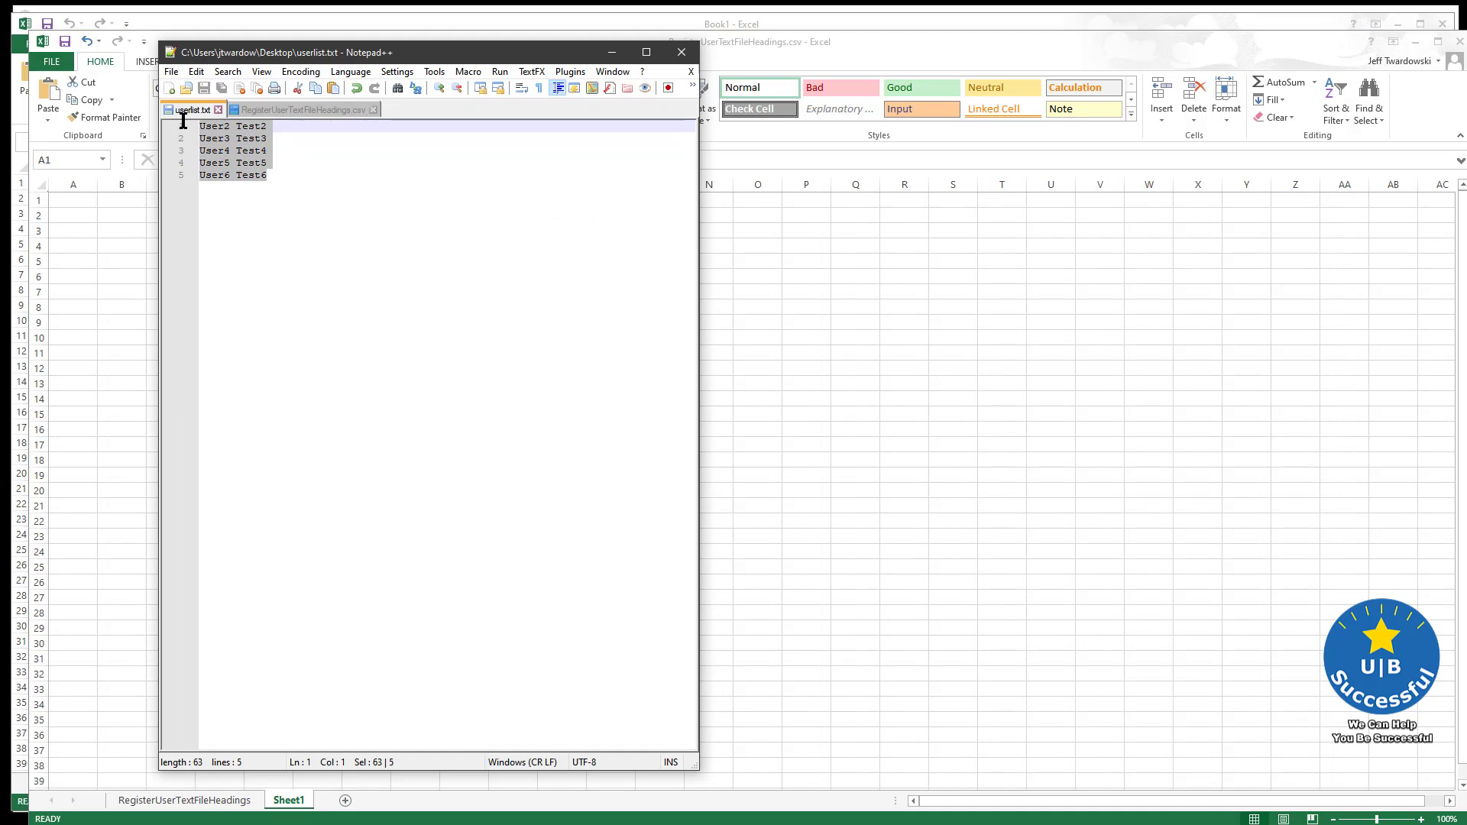
click(74, 200)
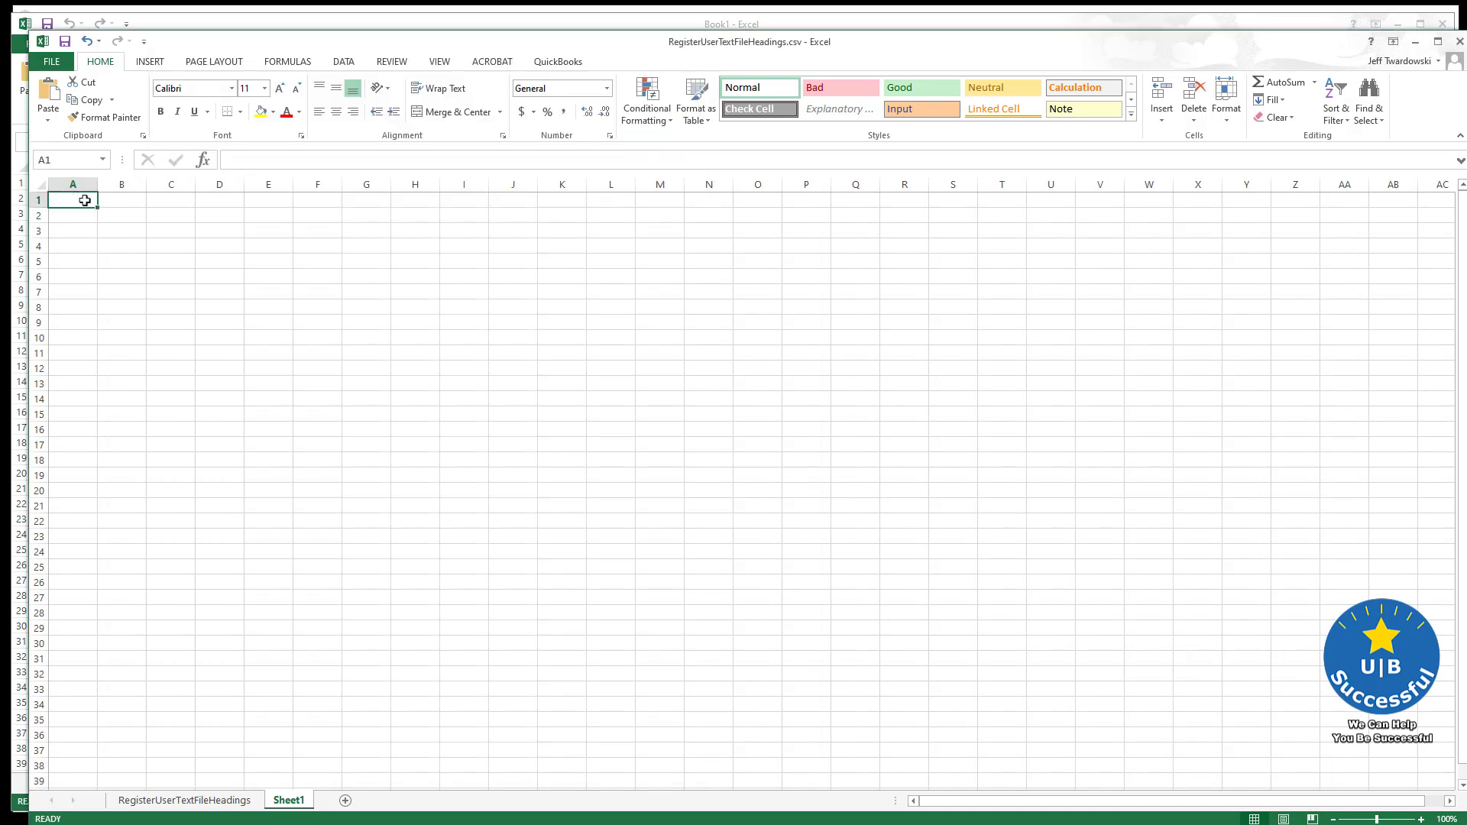
key(ctrl+v)
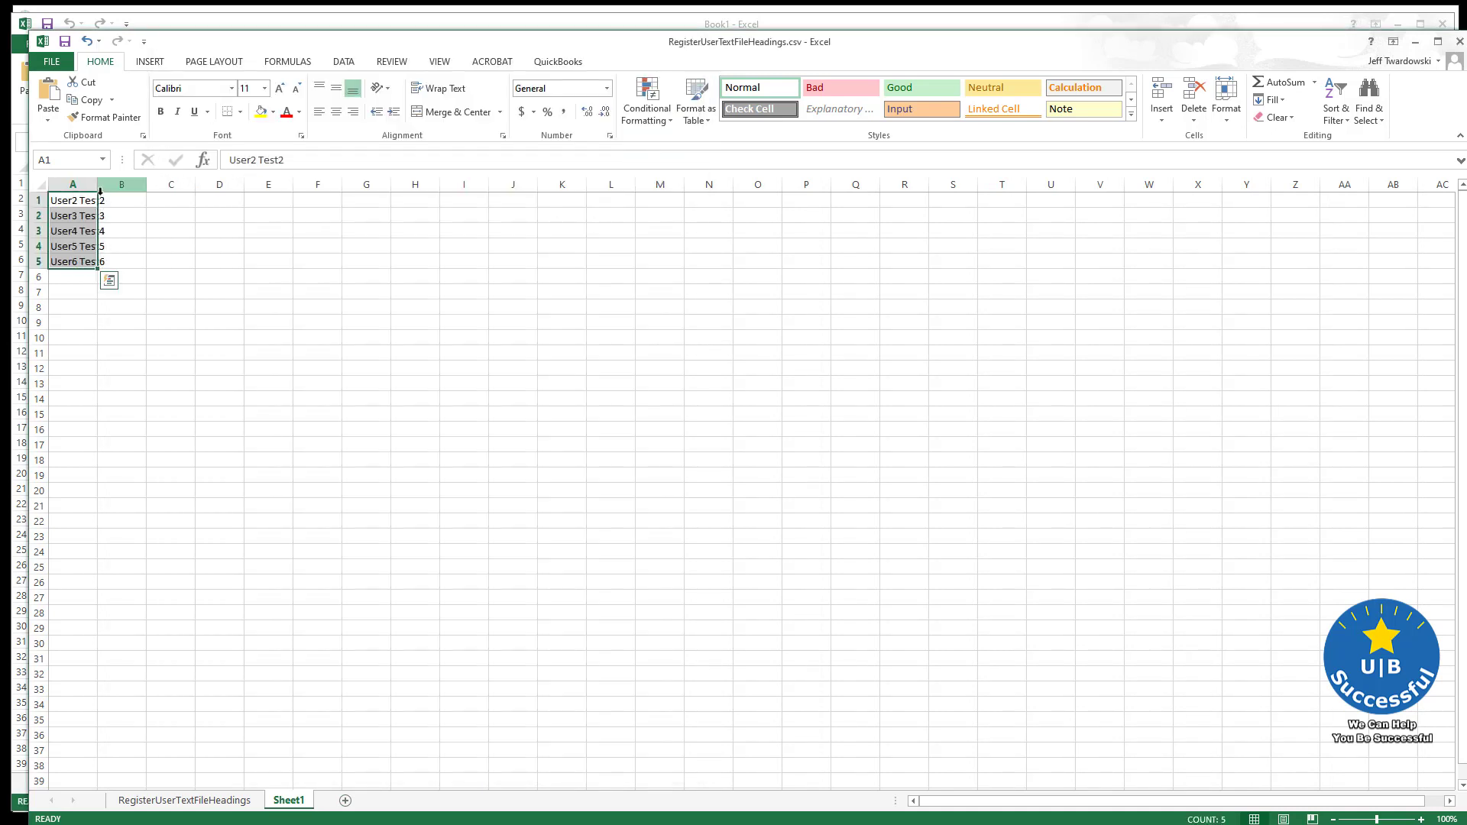
double_click(97, 184)
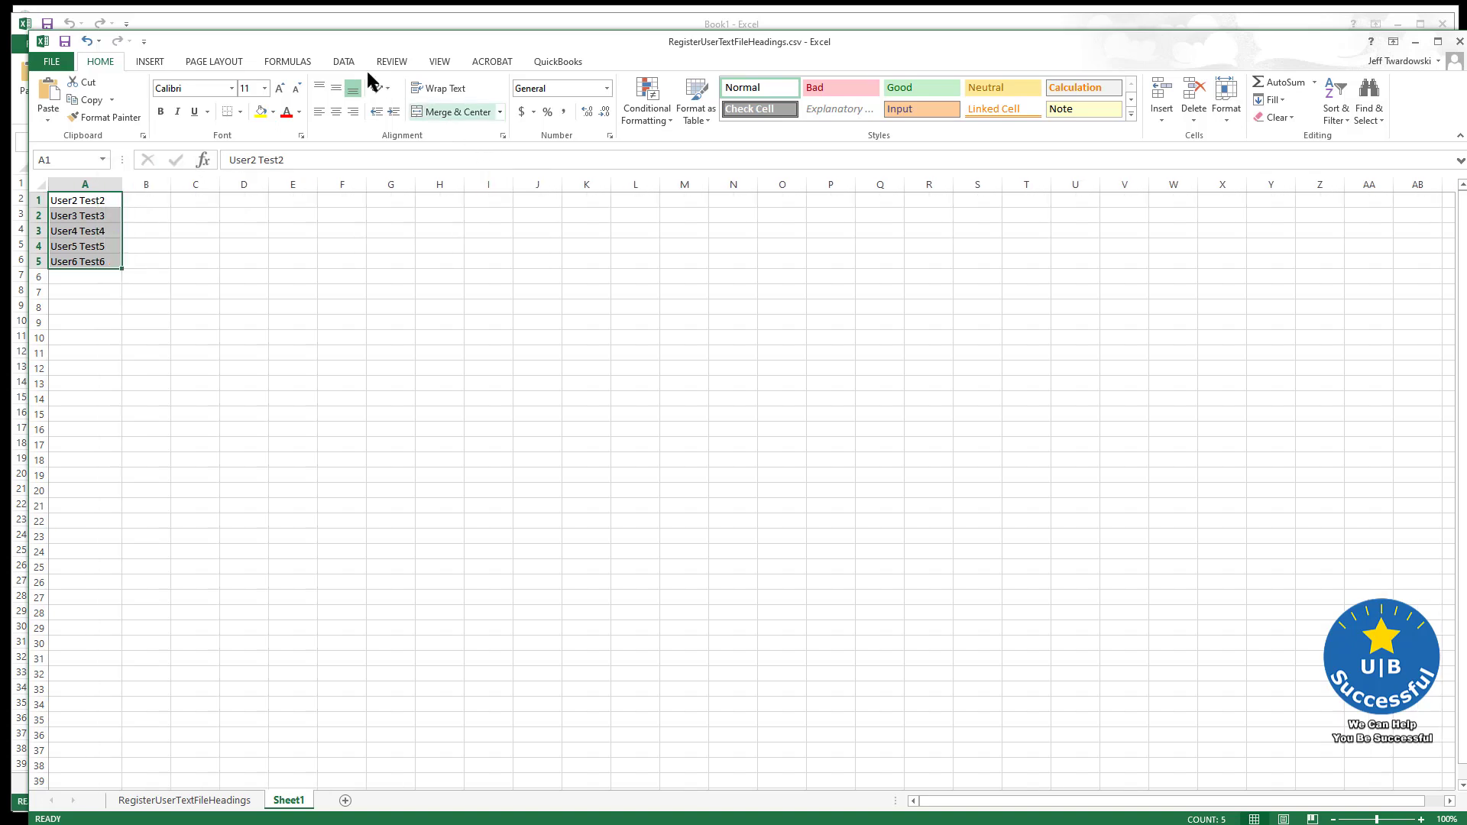
Split the names in A1:A5 with Text to Columns as Delimited, using only Space as the delimiter and General format.
click(343, 61)
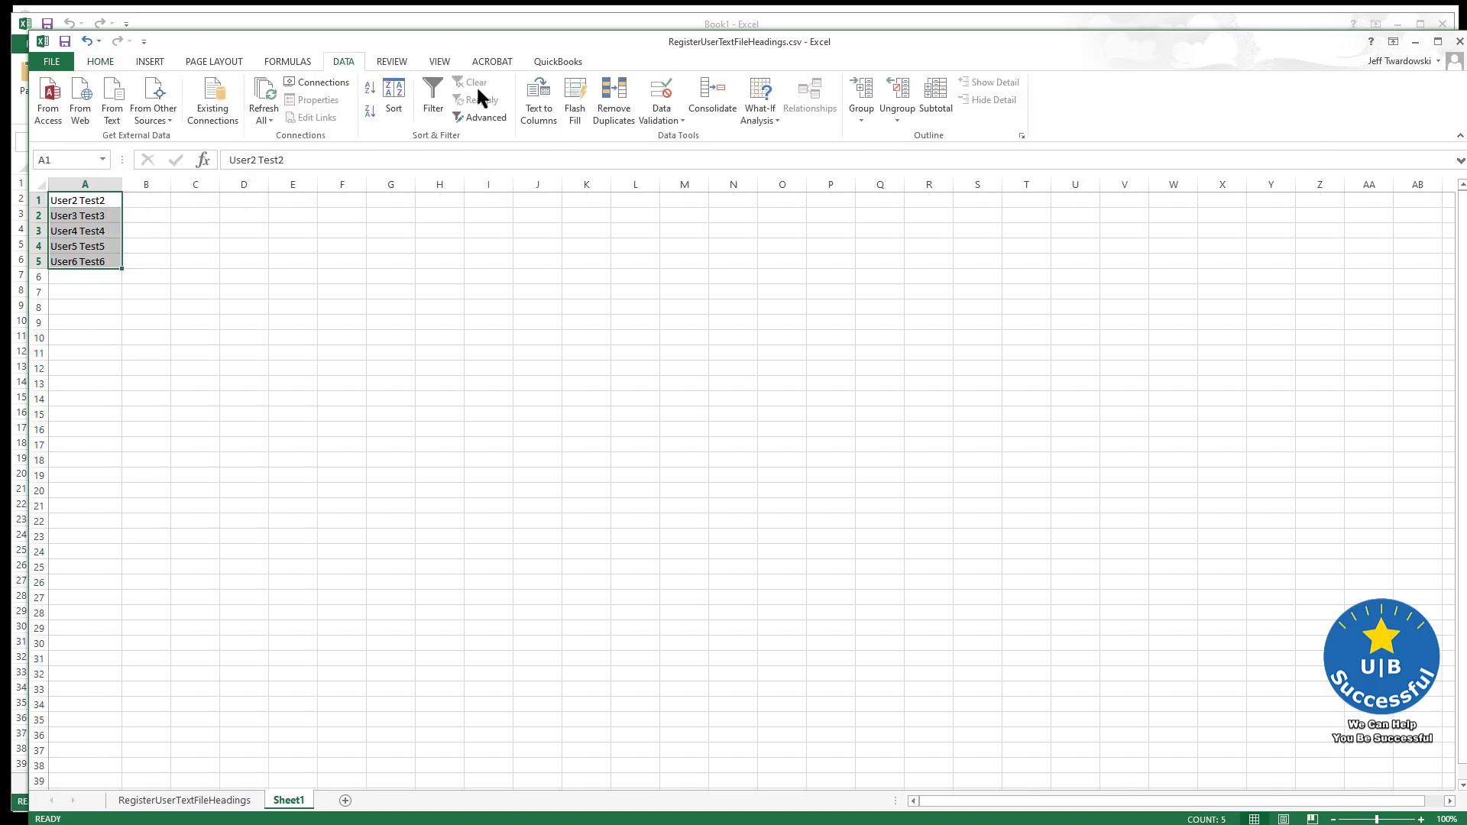
click(540, 112)
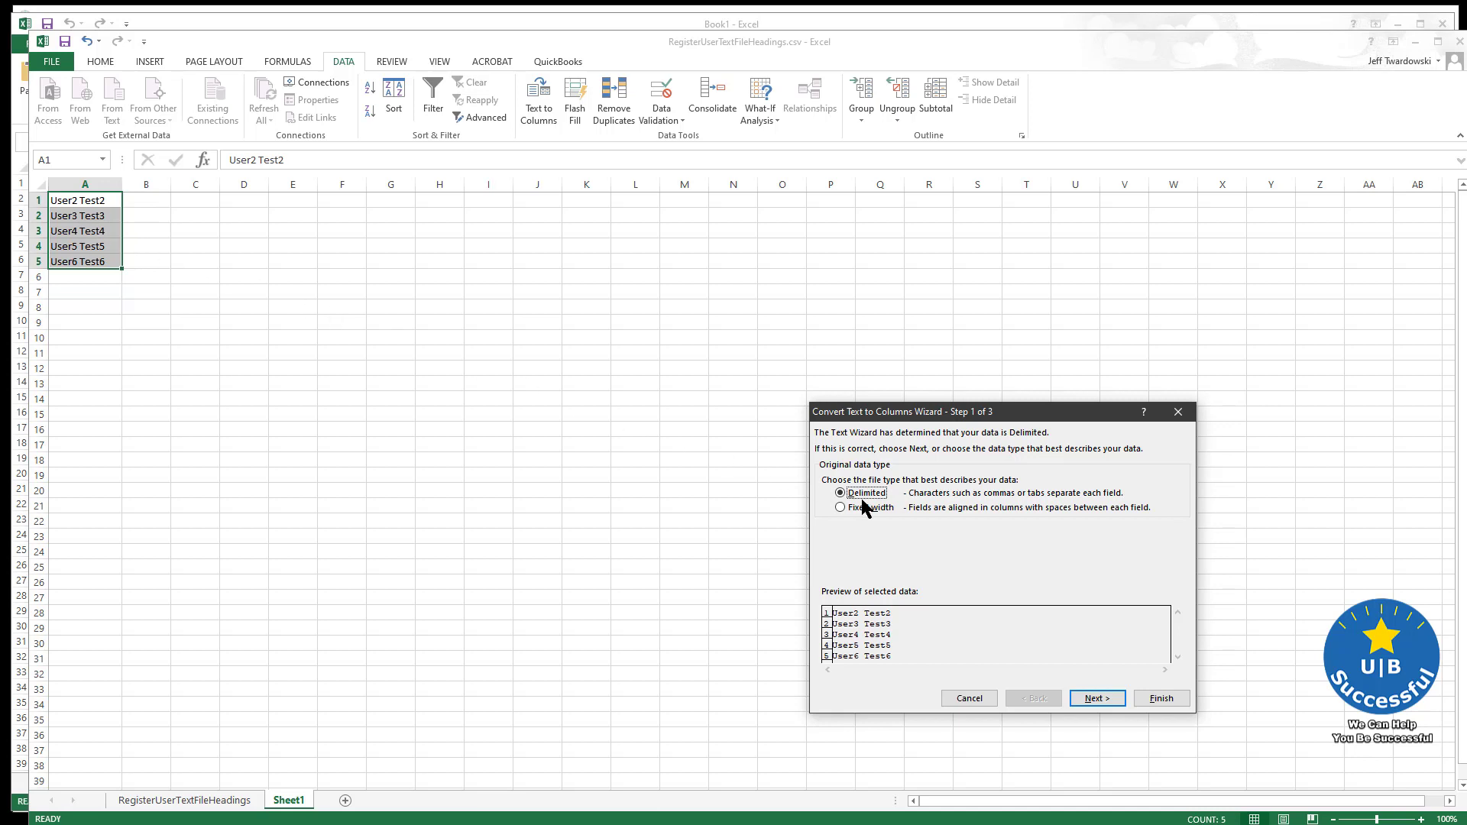
click(1101, 697)
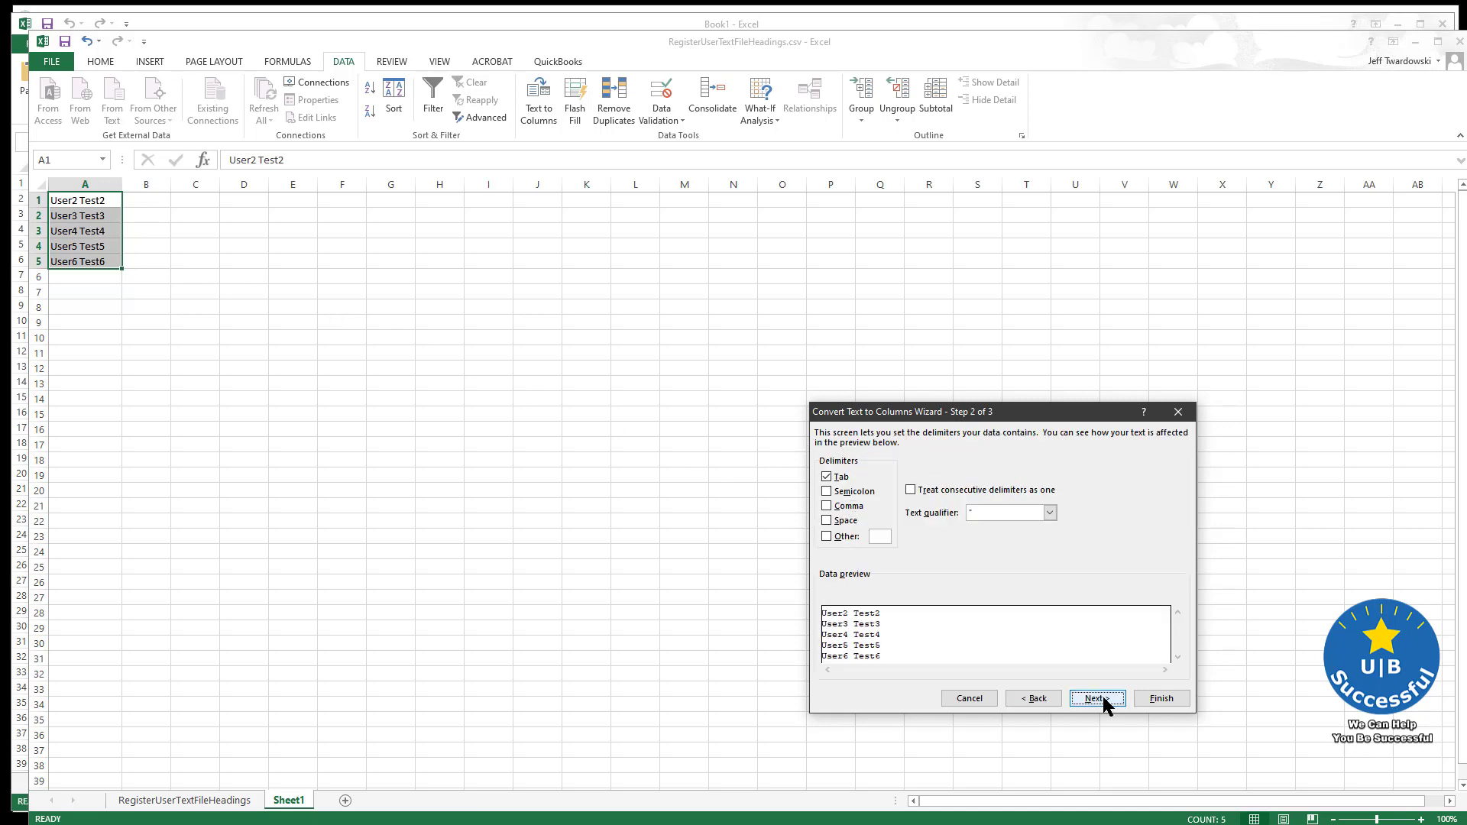
click(826, 476)
click(826, 519)
click(1100, 697)
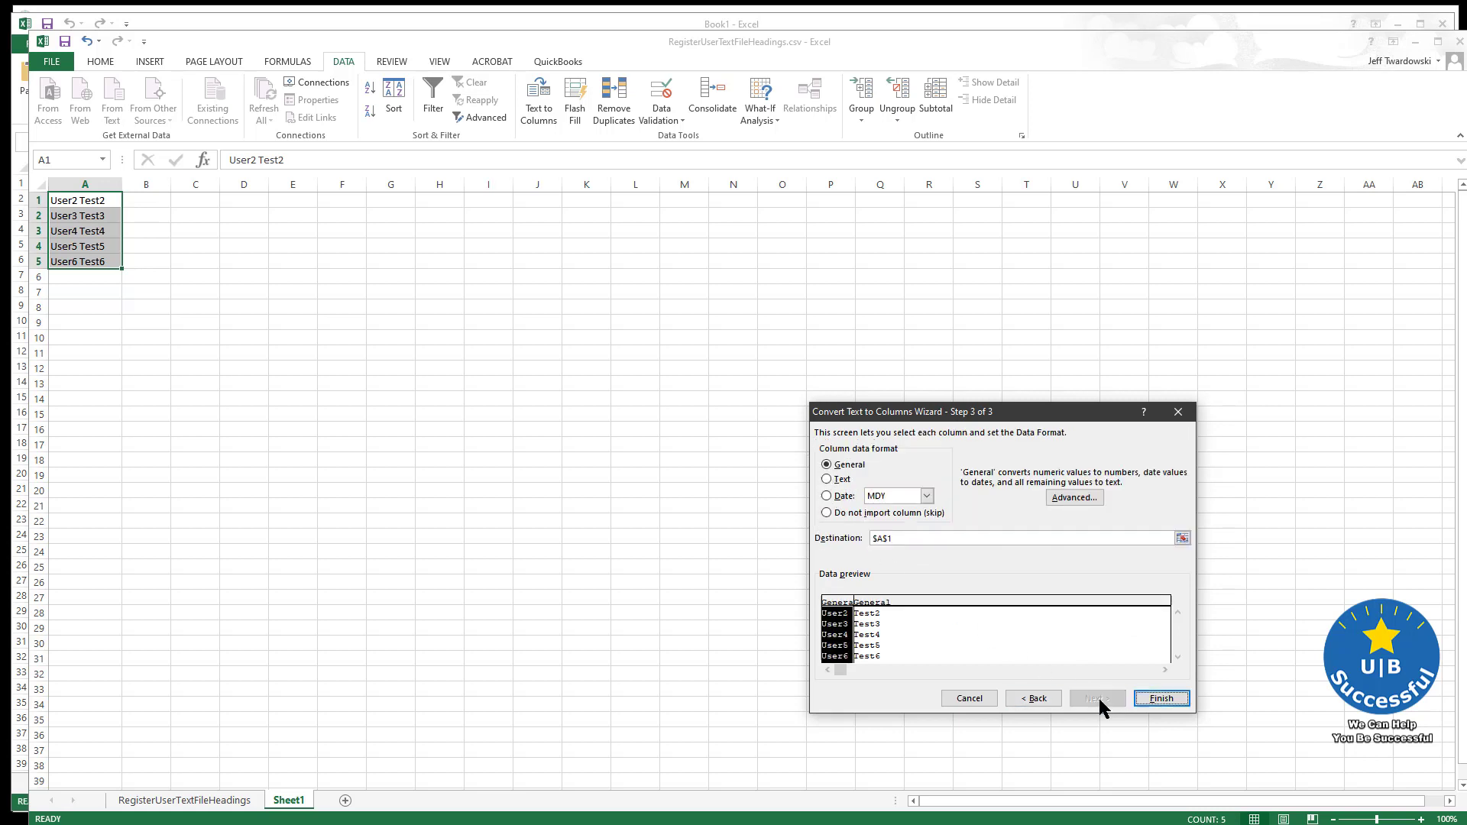
click(1162, 698)
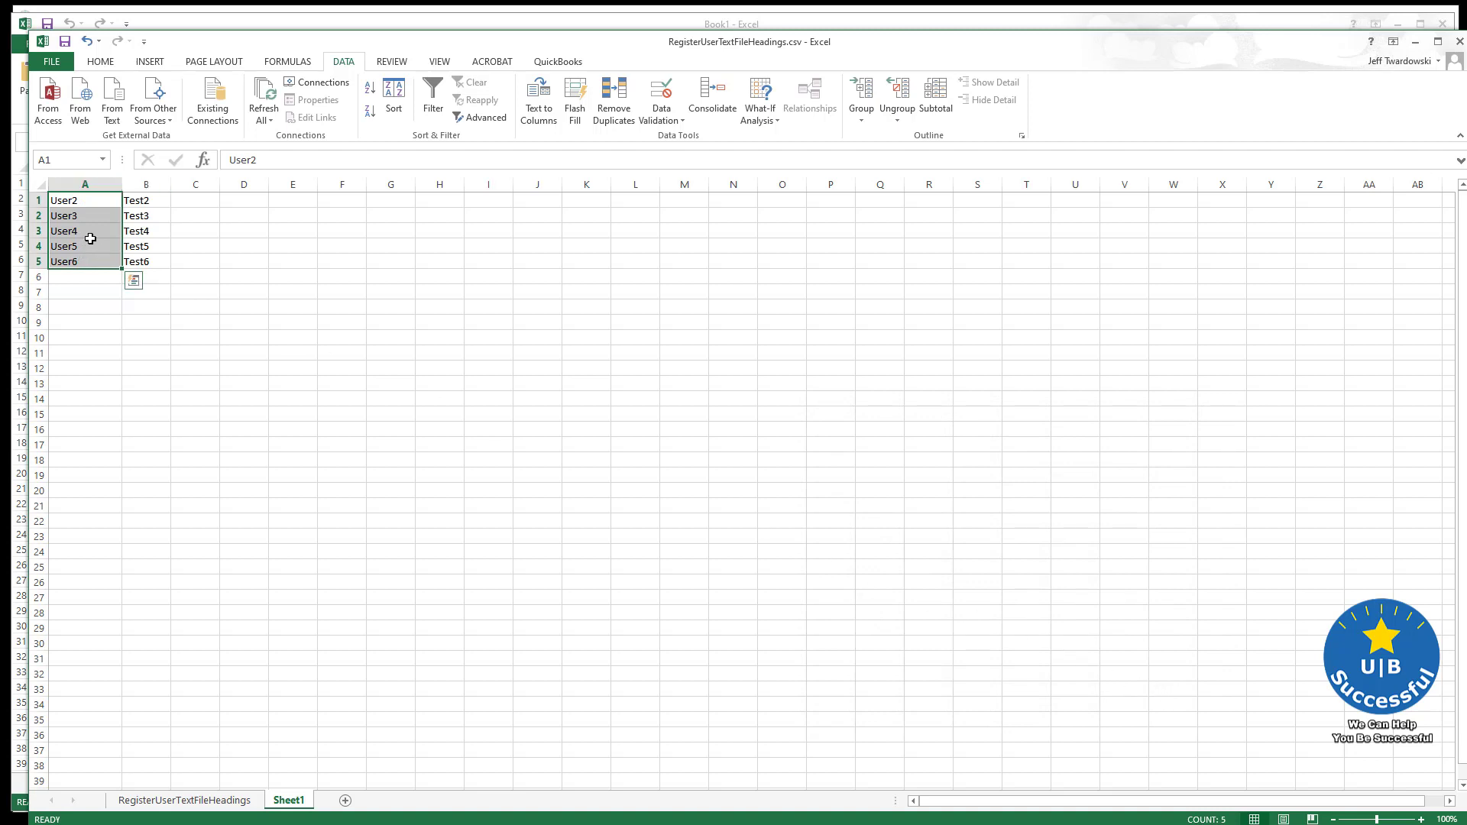
Move the first names from A1:A5 to C1:C5 so that they follow the last names.
click(75, 203)
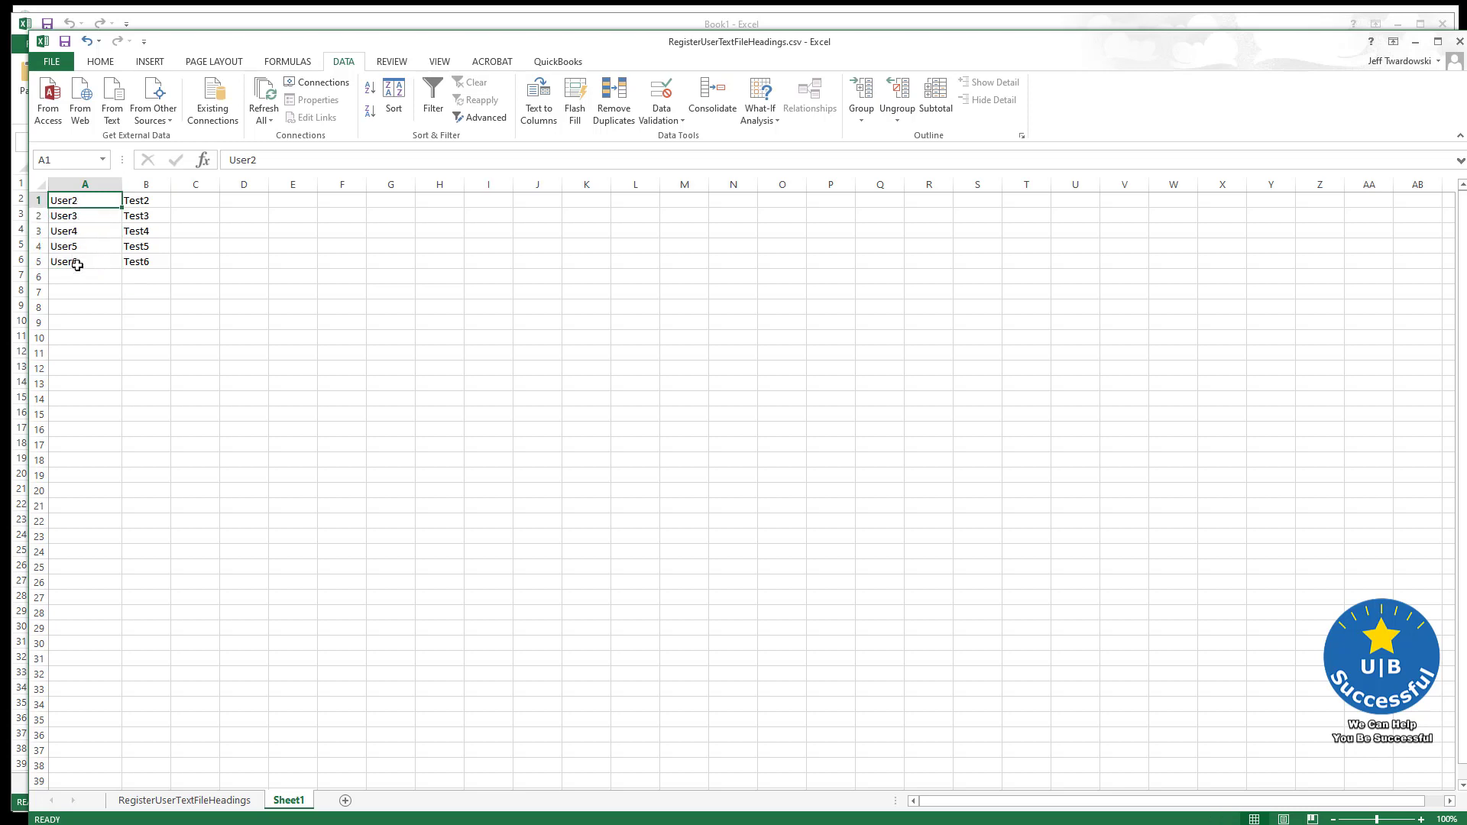
shift+click(77, 266)
key(ctrl+c)
right_click(78, 266)
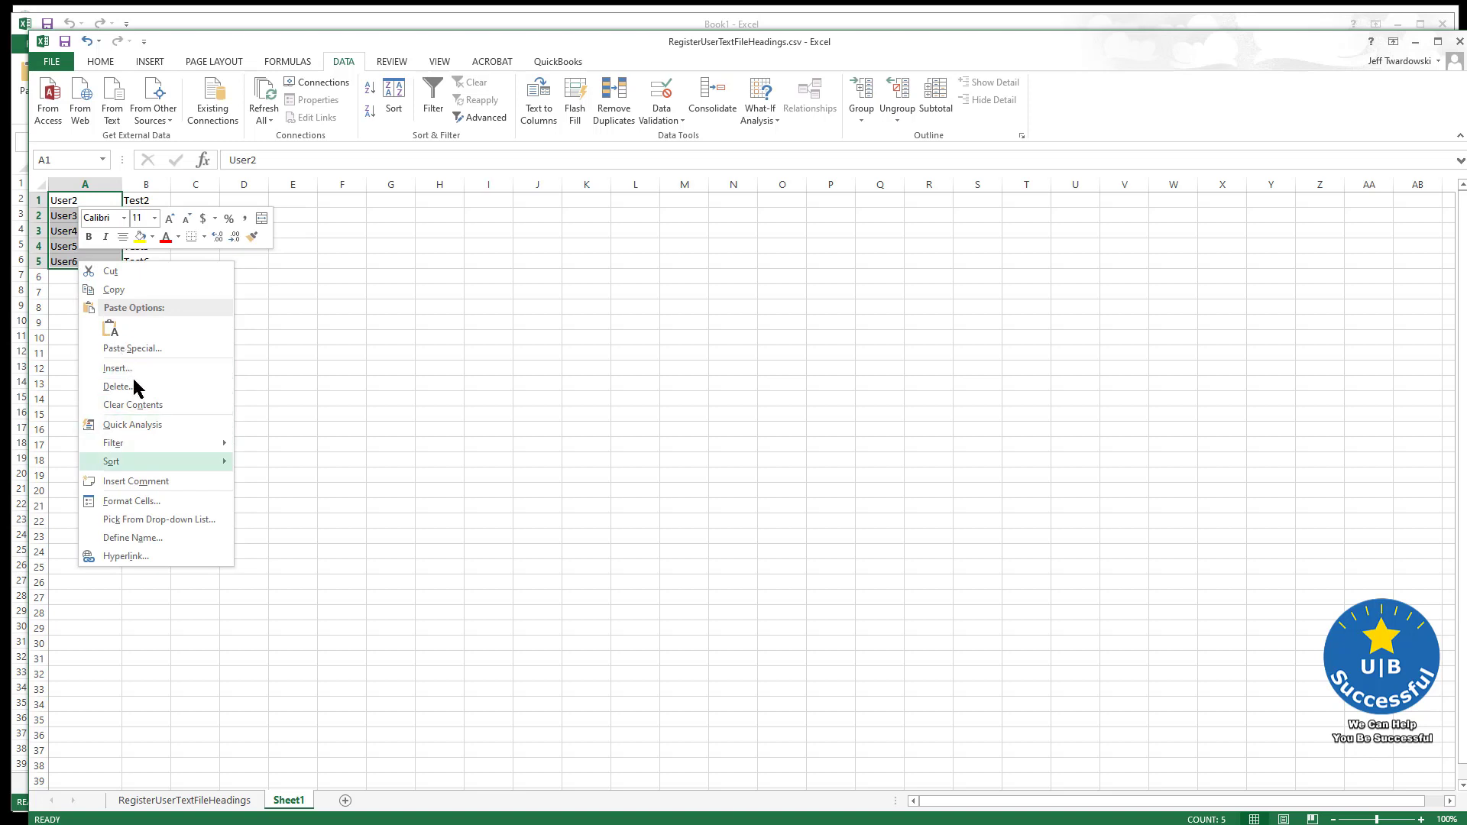
click(137, 271)
click(188, 198)
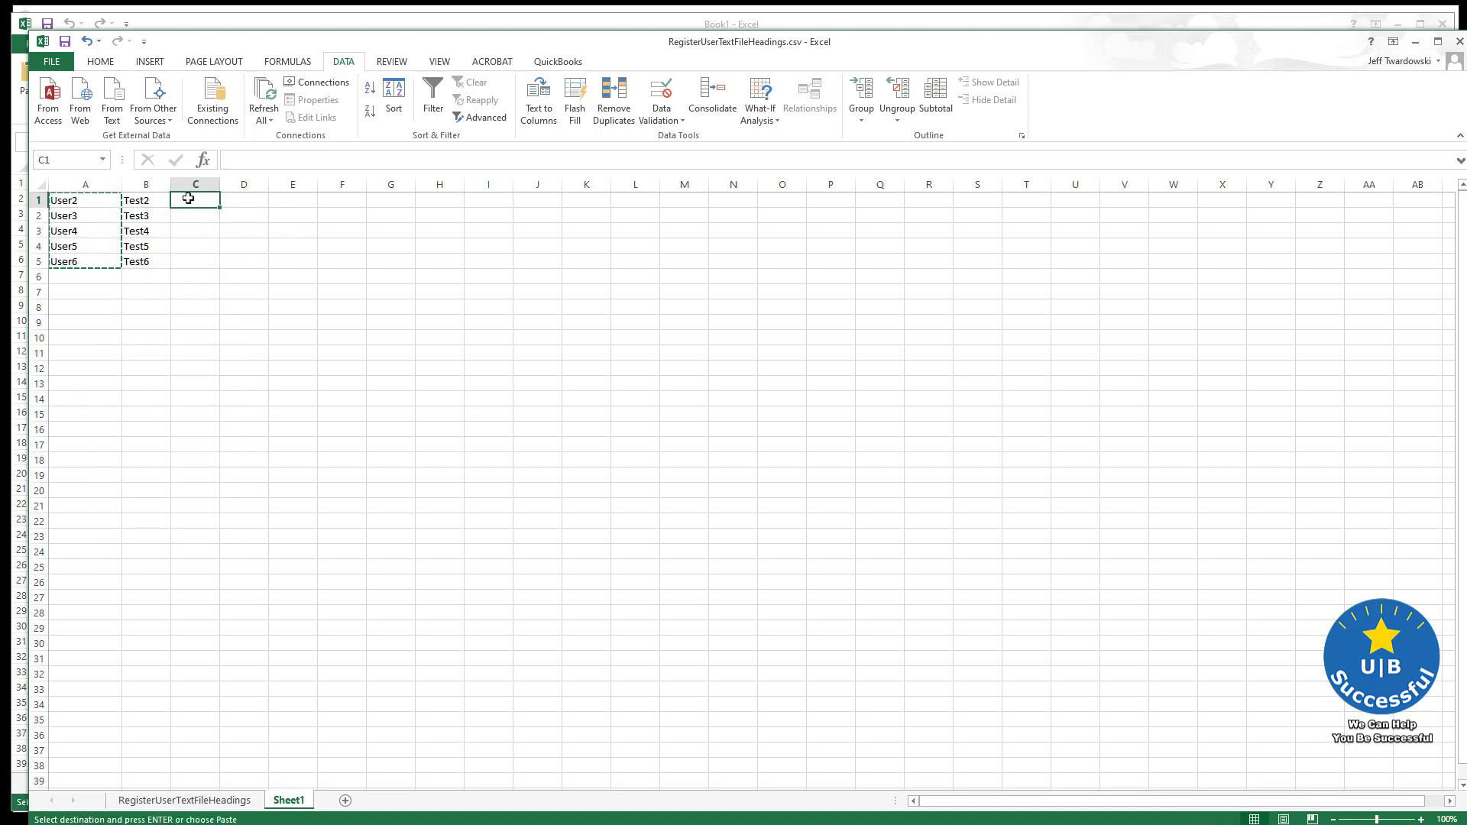
key(ctrl+v)
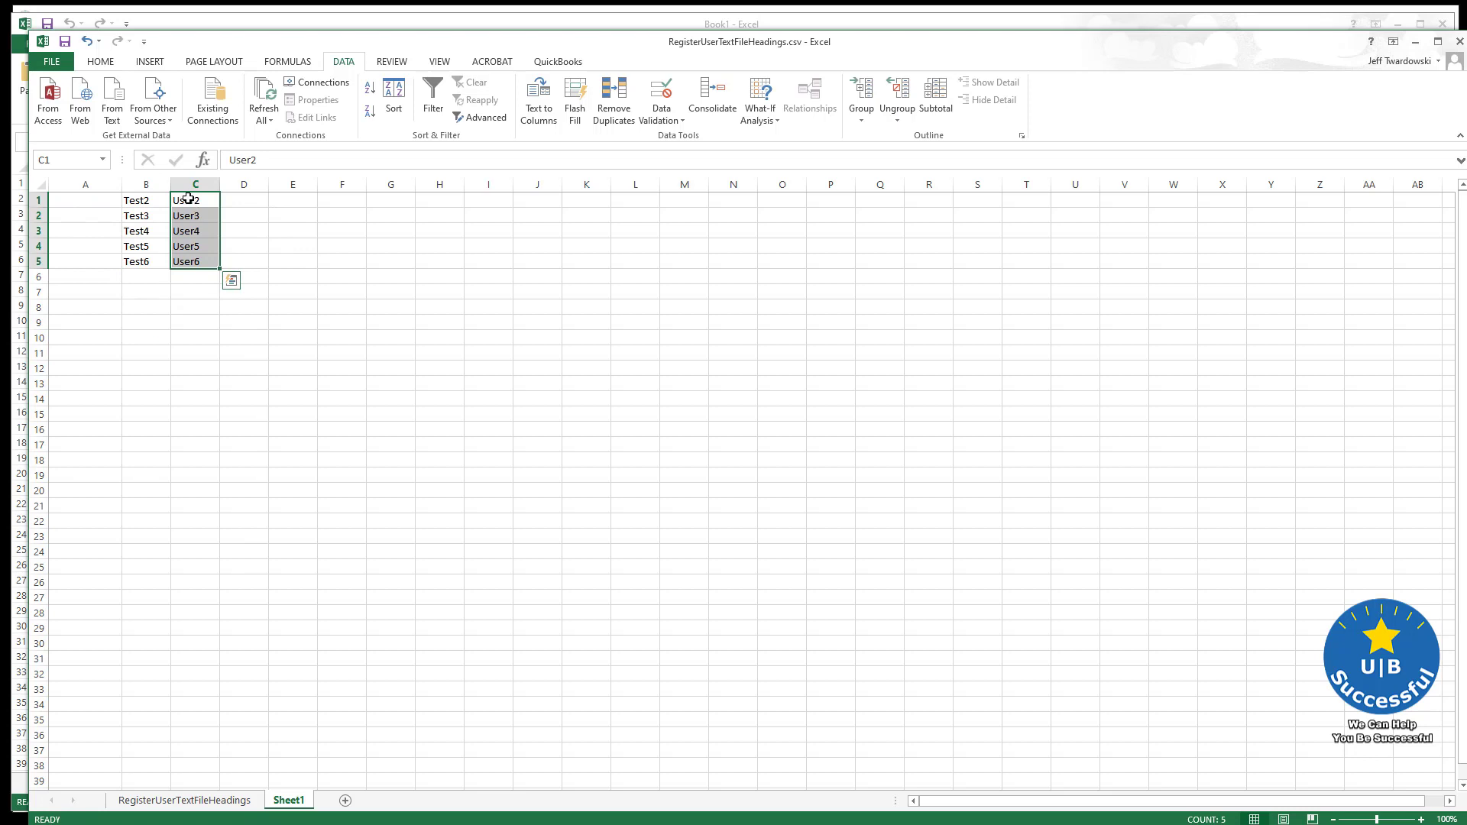
Copy B1:C5 into the RegisterUserTextFileHeadings sheet at A2, under the Last name and First name headings.
click(132, 198)
drag(132, 197, 193, 263)
key(ctrl+c)
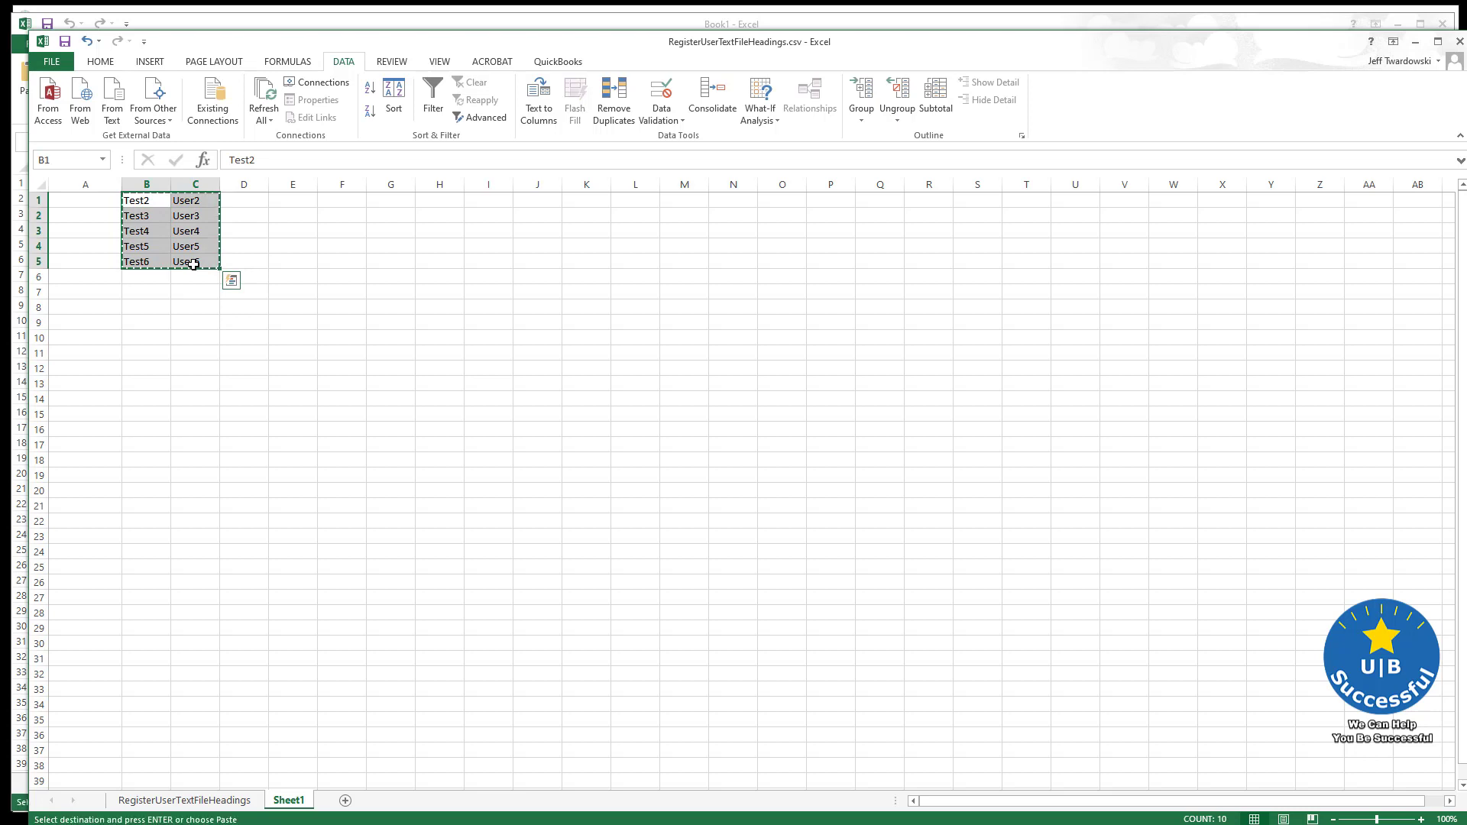
click(172, 800)
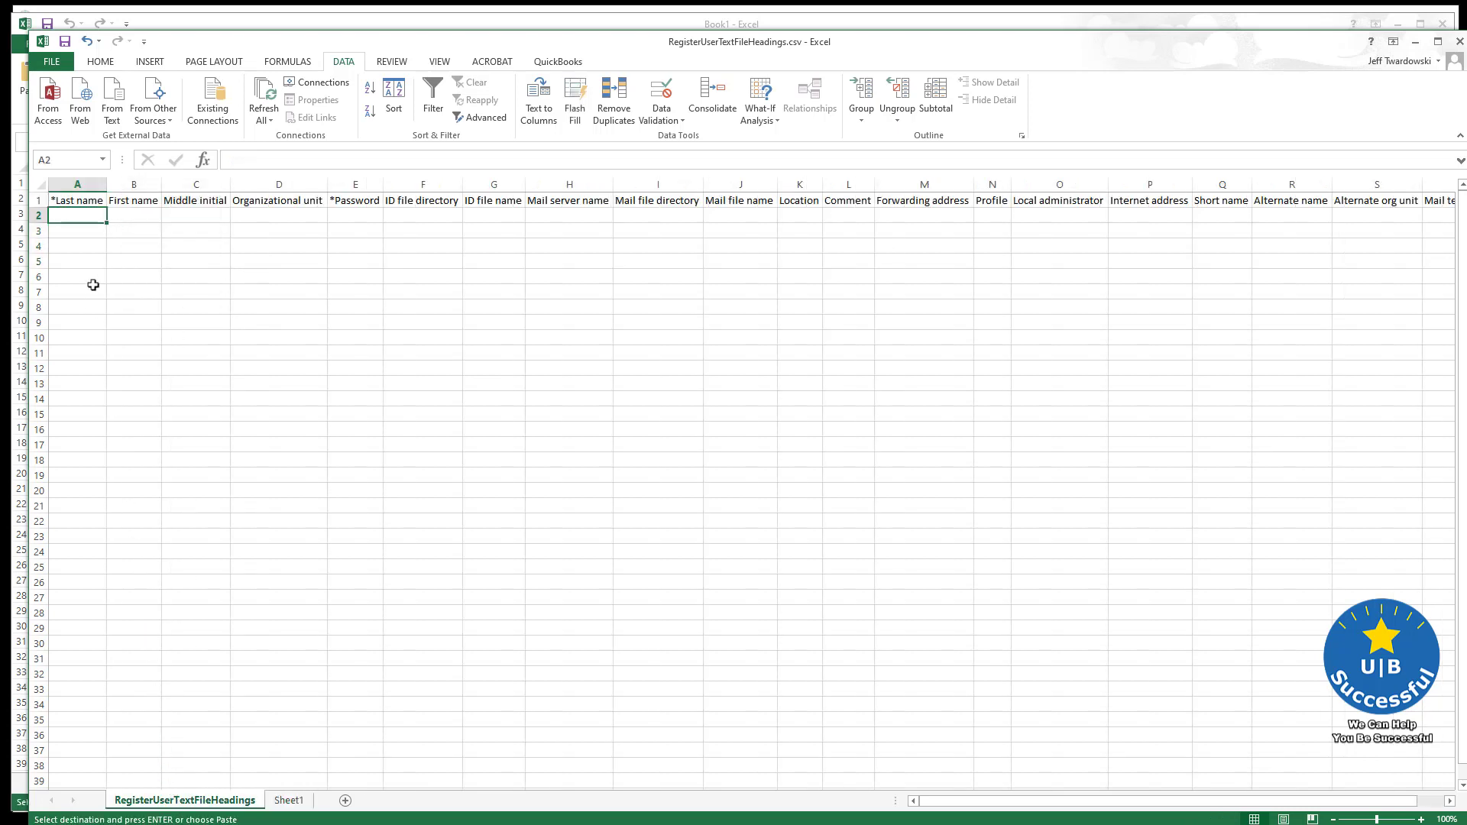
key(ctrl+v)
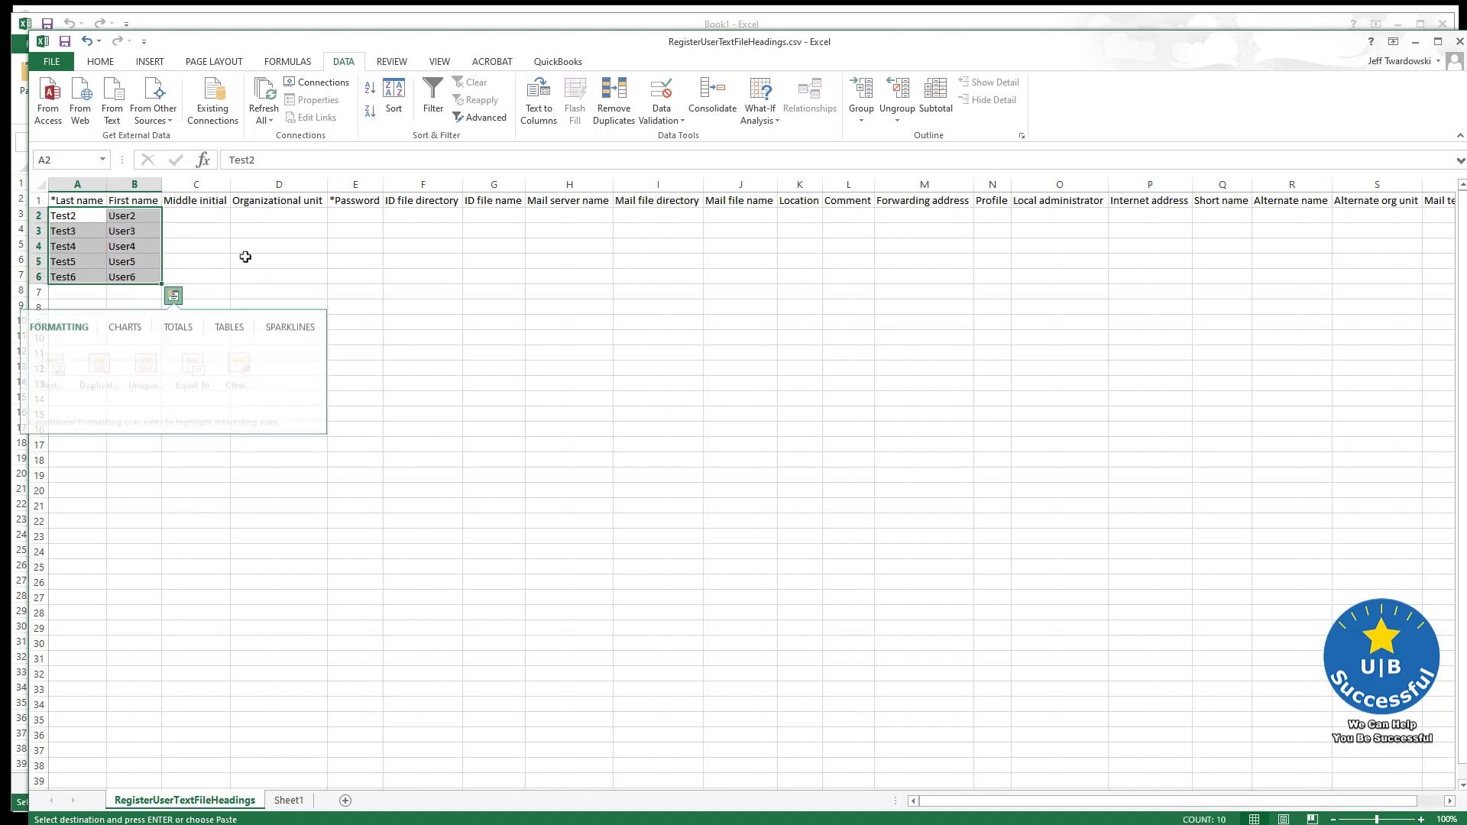
Enter the user password in E2 under the *Password heading and copy it down to E3:E6.
click(510, 310)
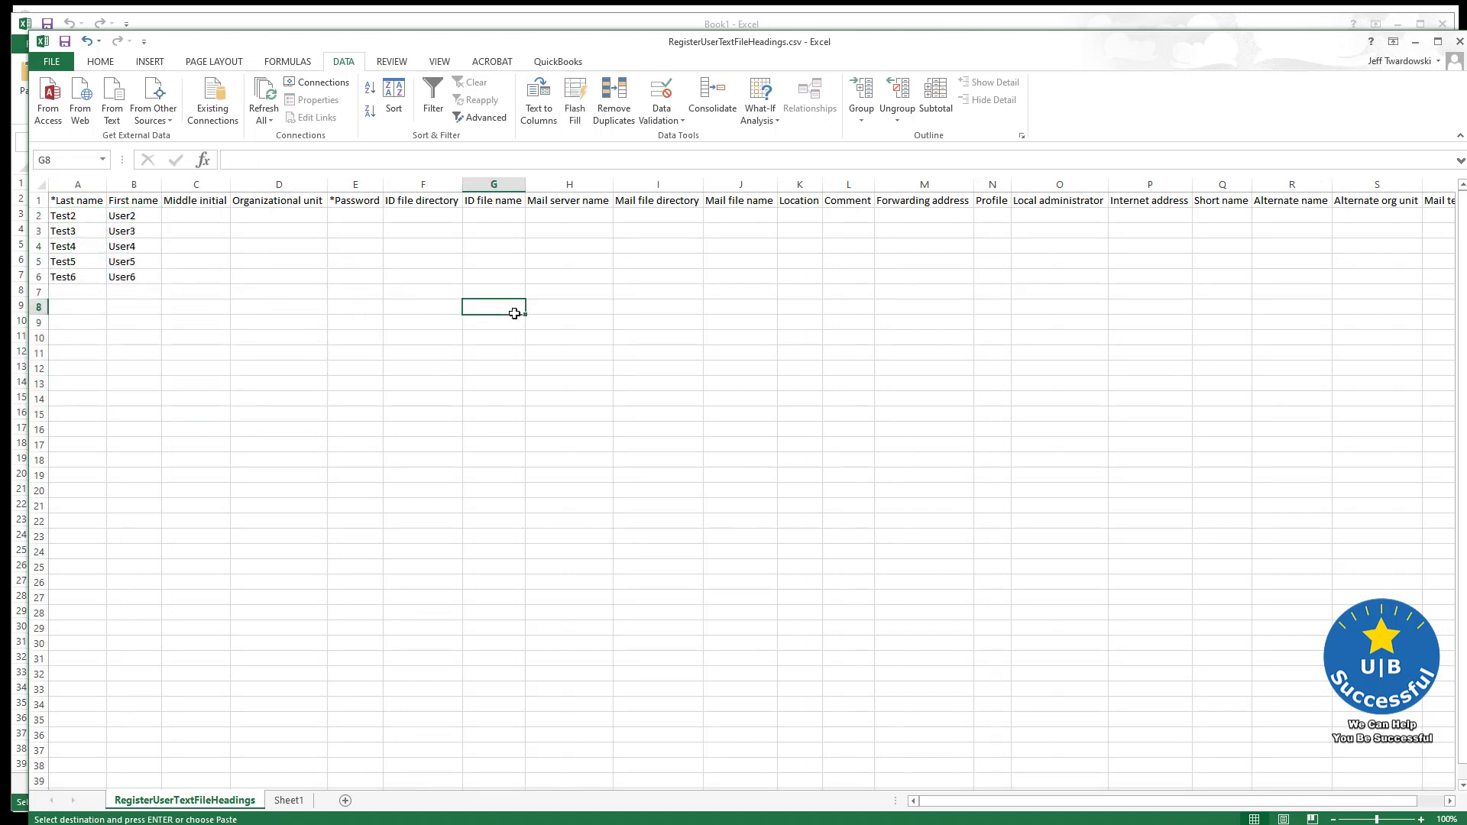
click(353, 214)
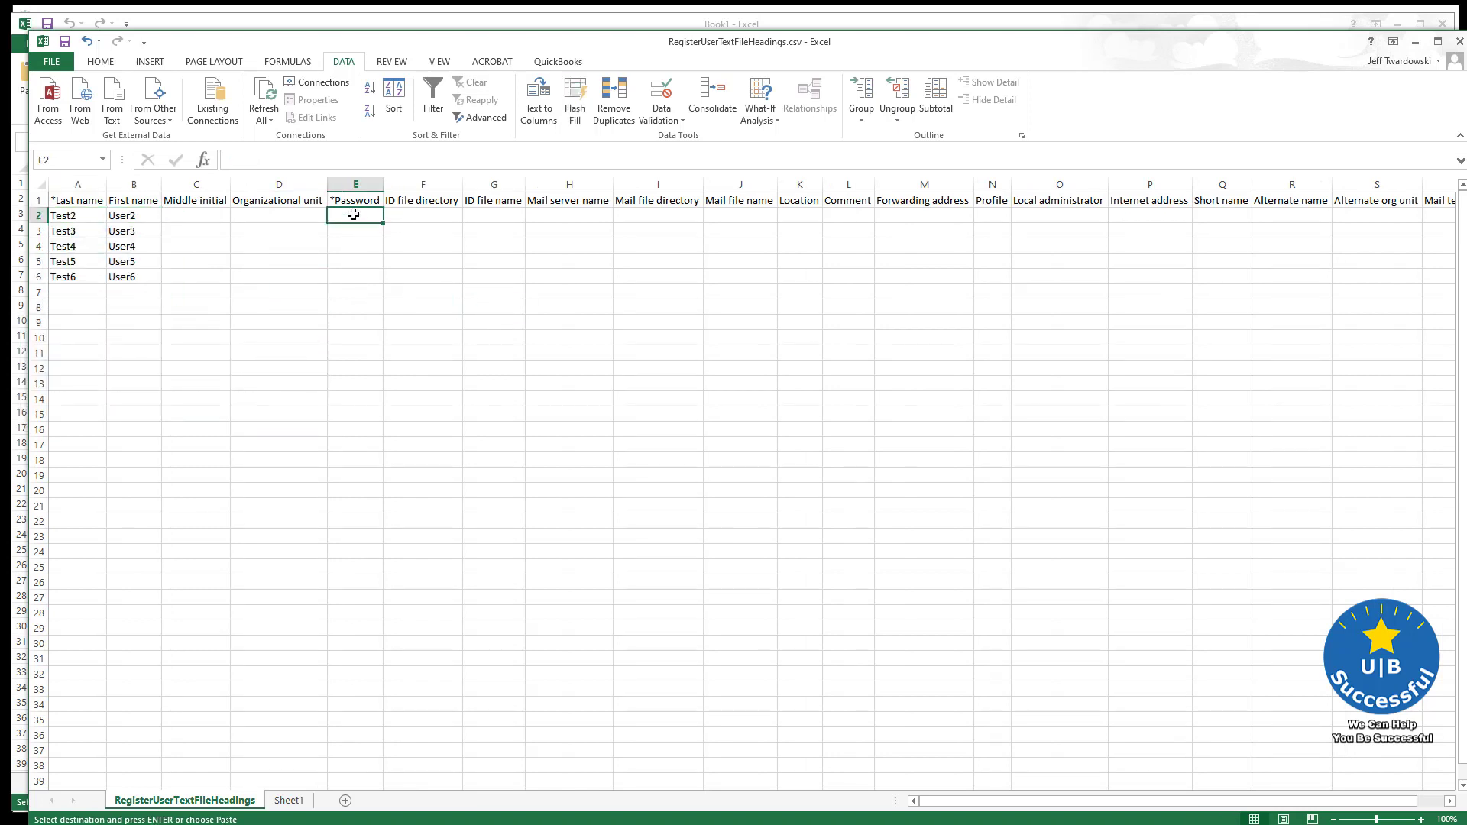
text(Passwor)
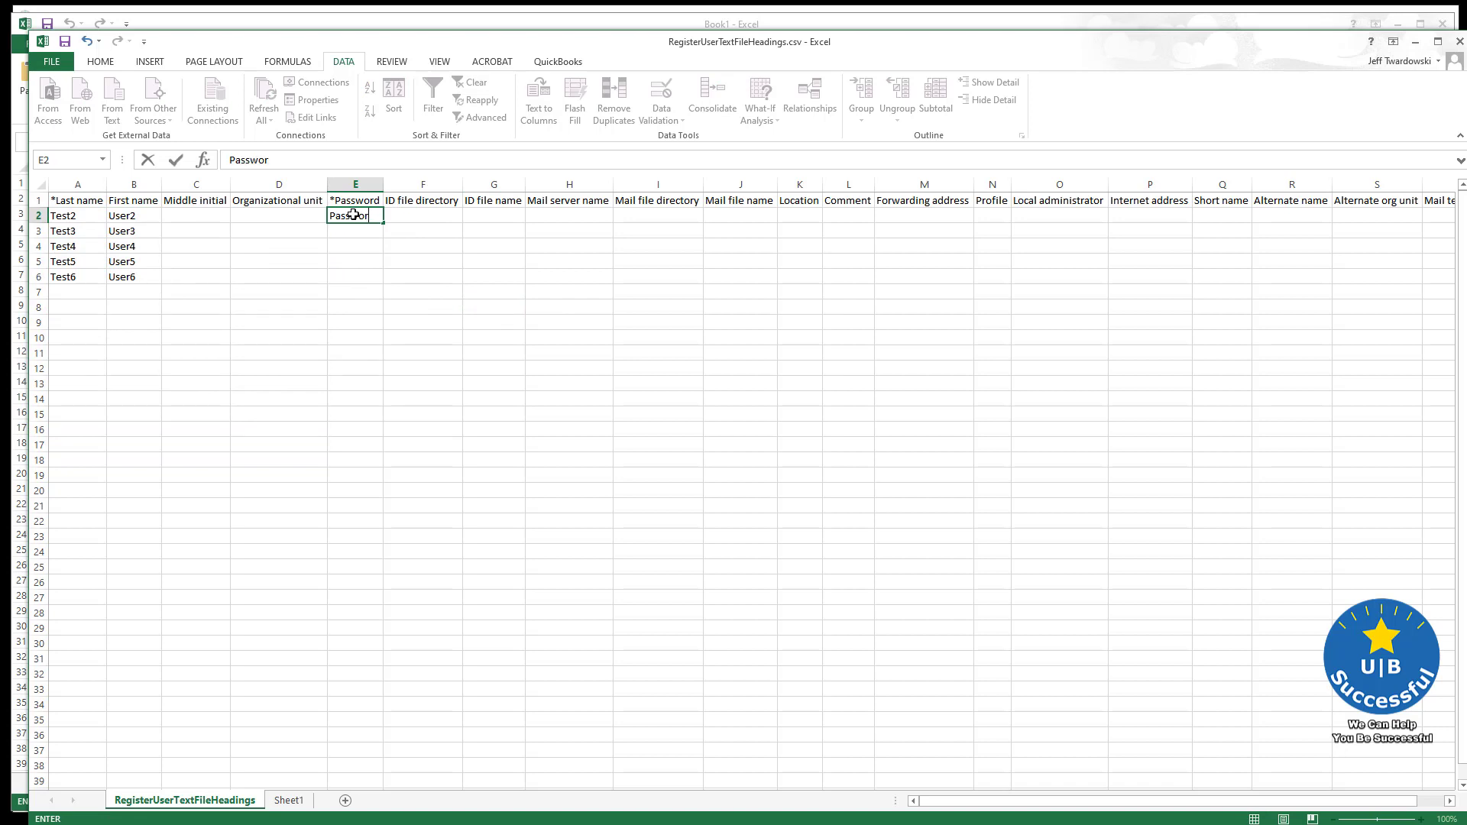
text(d)
key(Return)
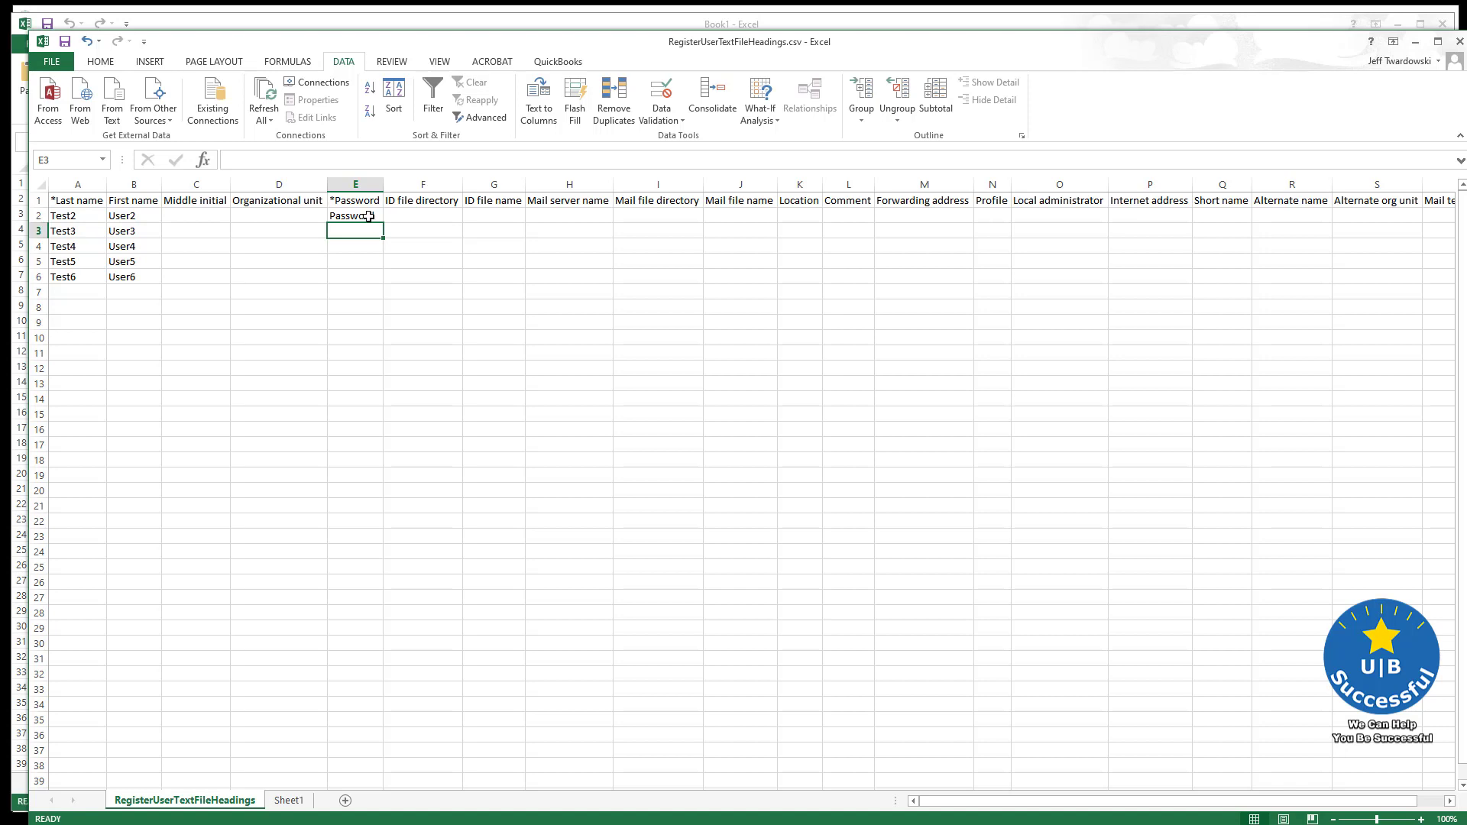
click(369, 217)
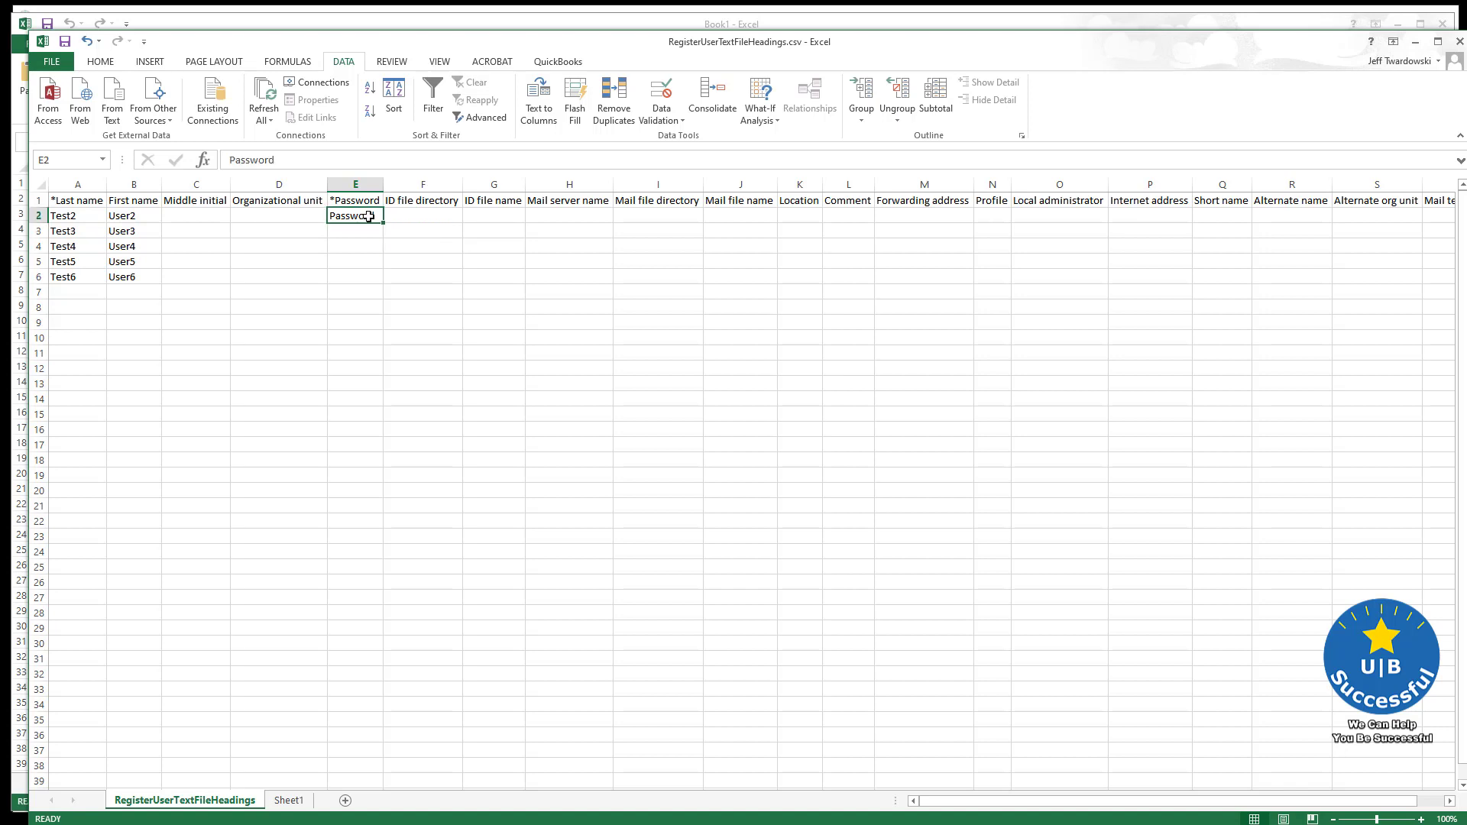
key(ctrl+c)
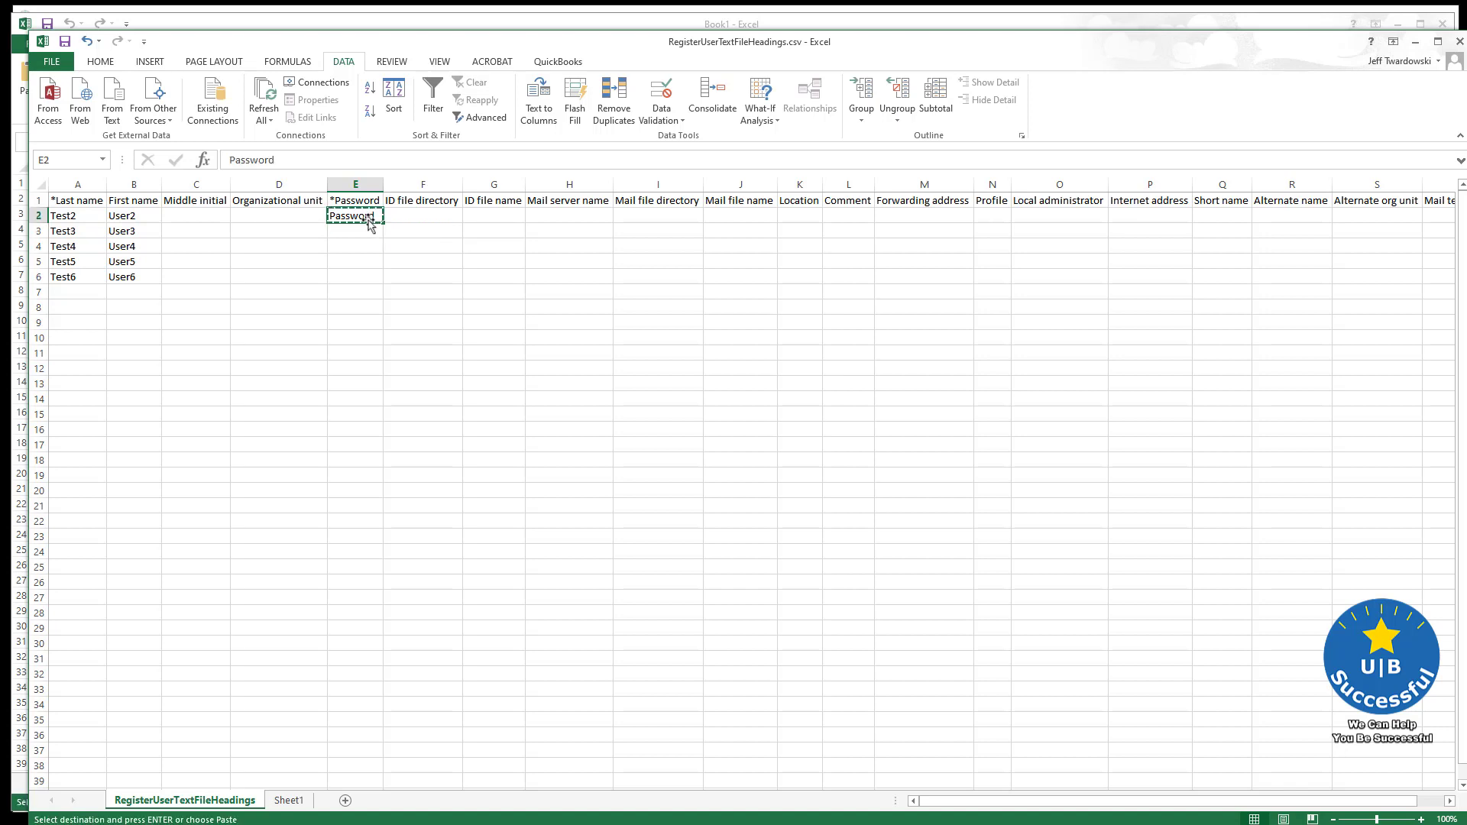
drag(366, 229, 365, 273)
key(ctrl+v)
click(544, 362)
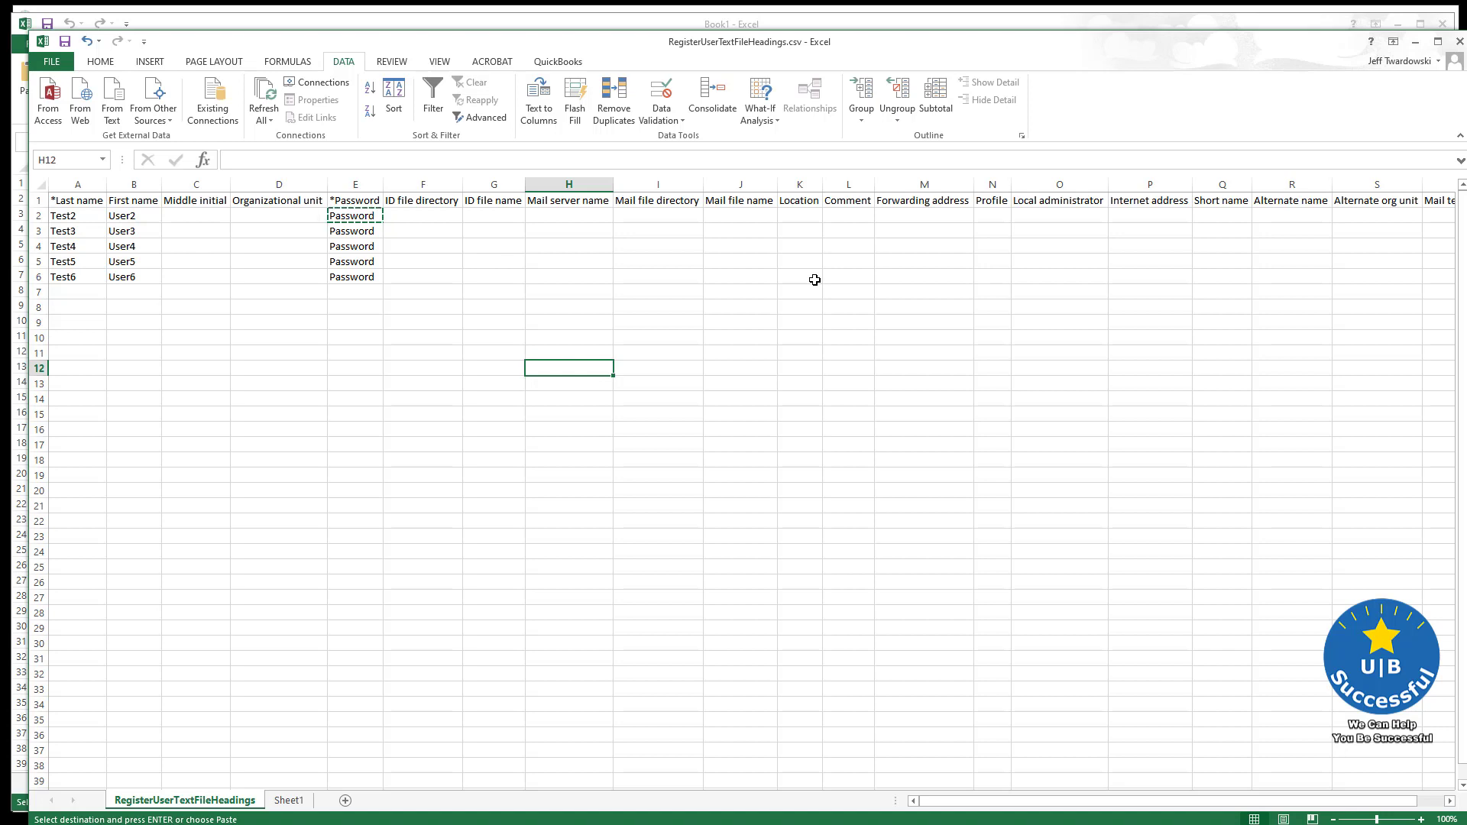
Save the sheet to the Desktop as RegisterUserTextFile.csv in comma-delimited CSV format, replacing the existing file.
click(51, 59)
click(61, 214)
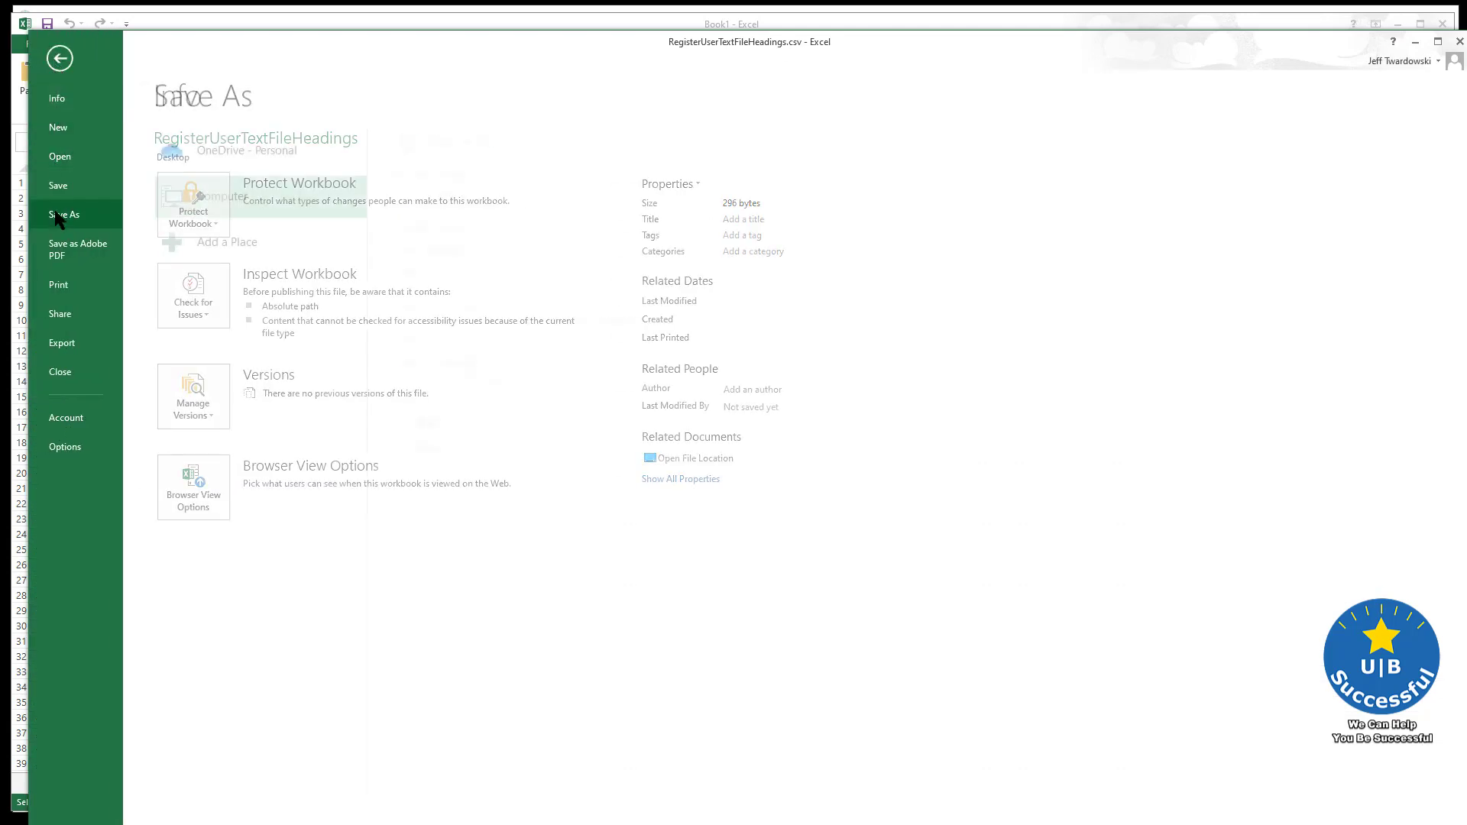
click(435, 197)
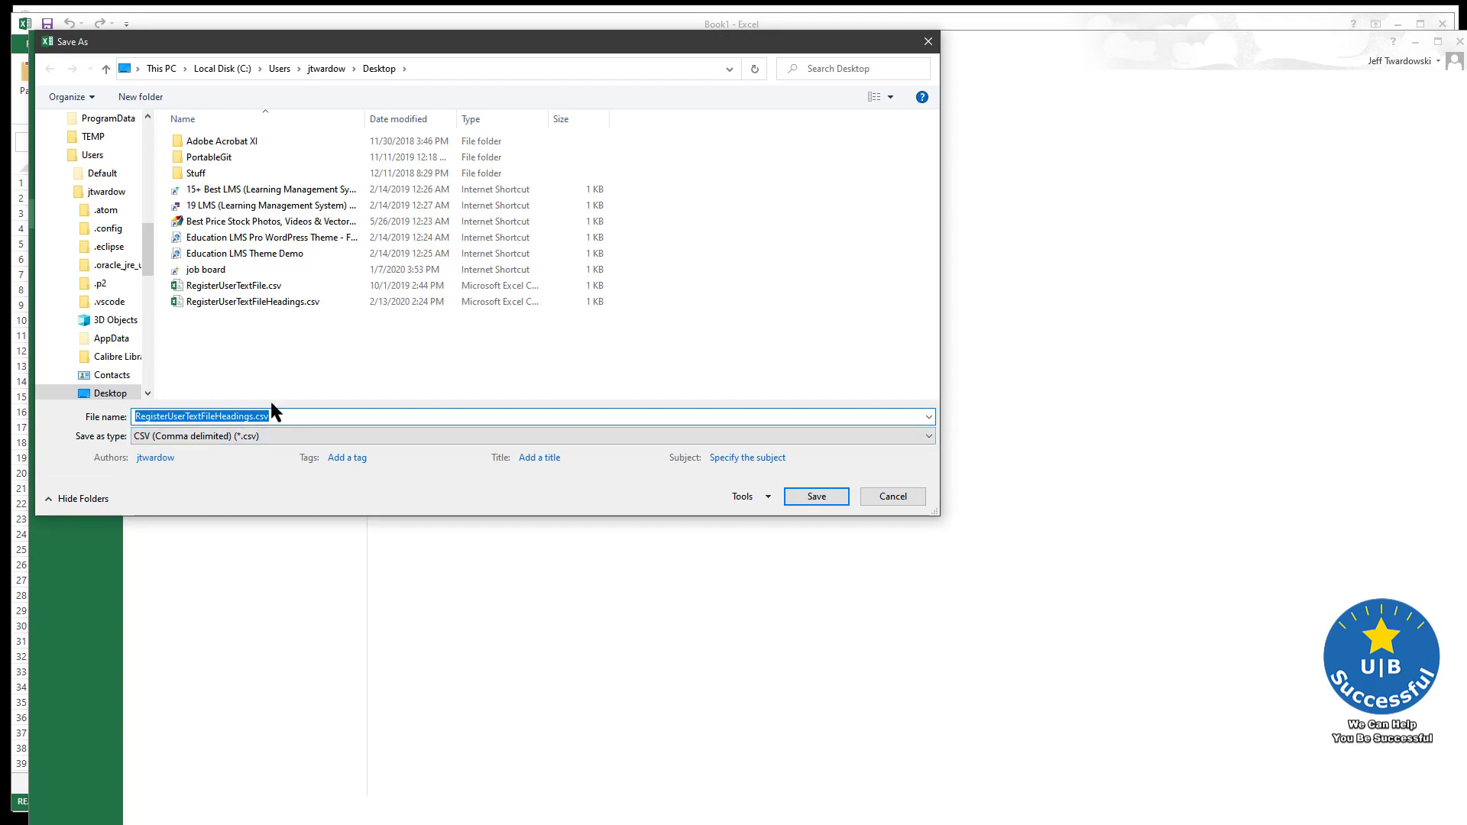
click(253, 417)
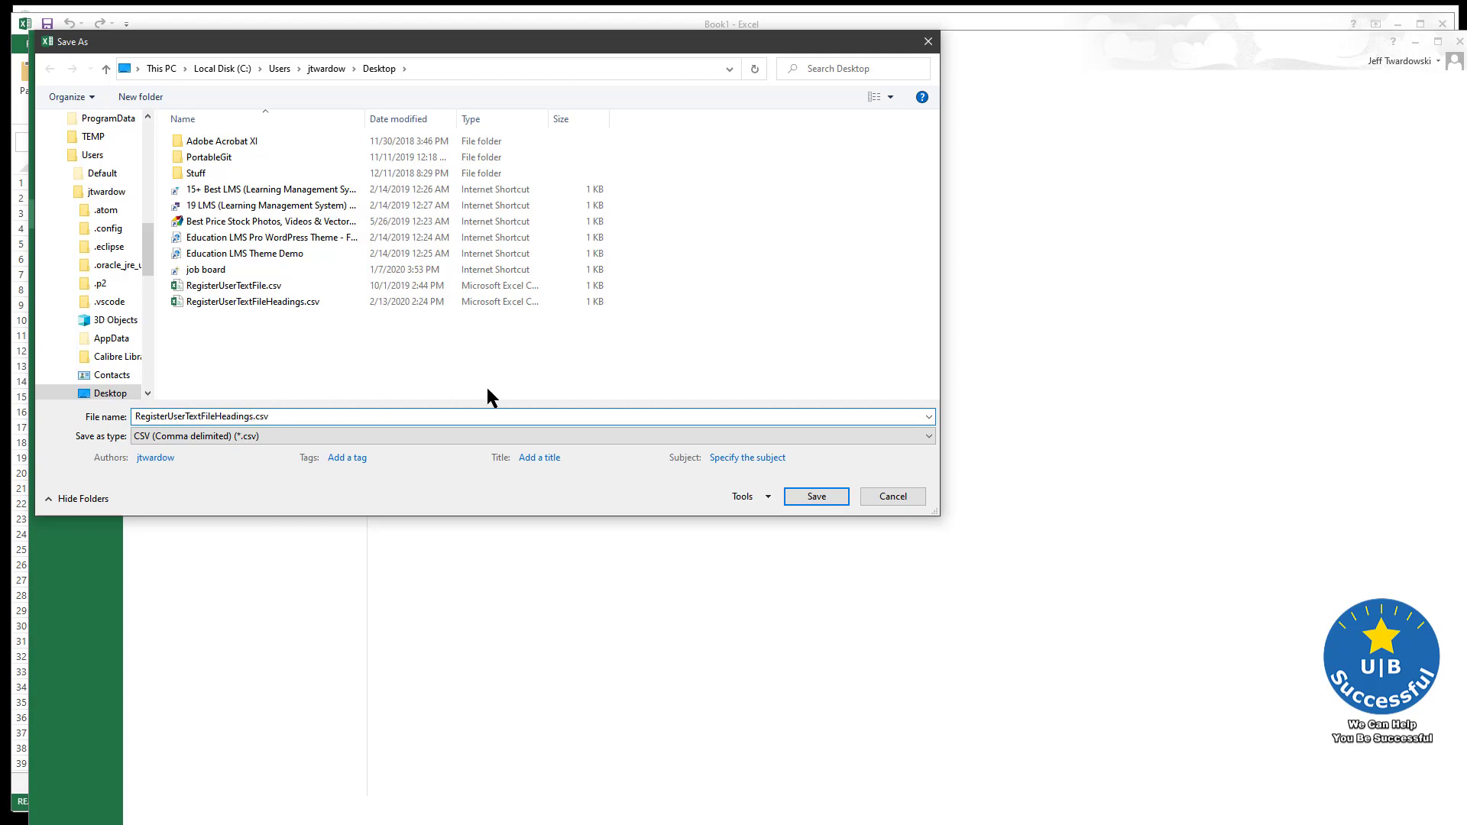
key(BackSpace)
key(BackSpace)
key(BackSpace)
key(BackSpace)
key(BackSpace)
key(BackSpace)
key(BackSpace)
key(BackSpace)
click(815, 496)
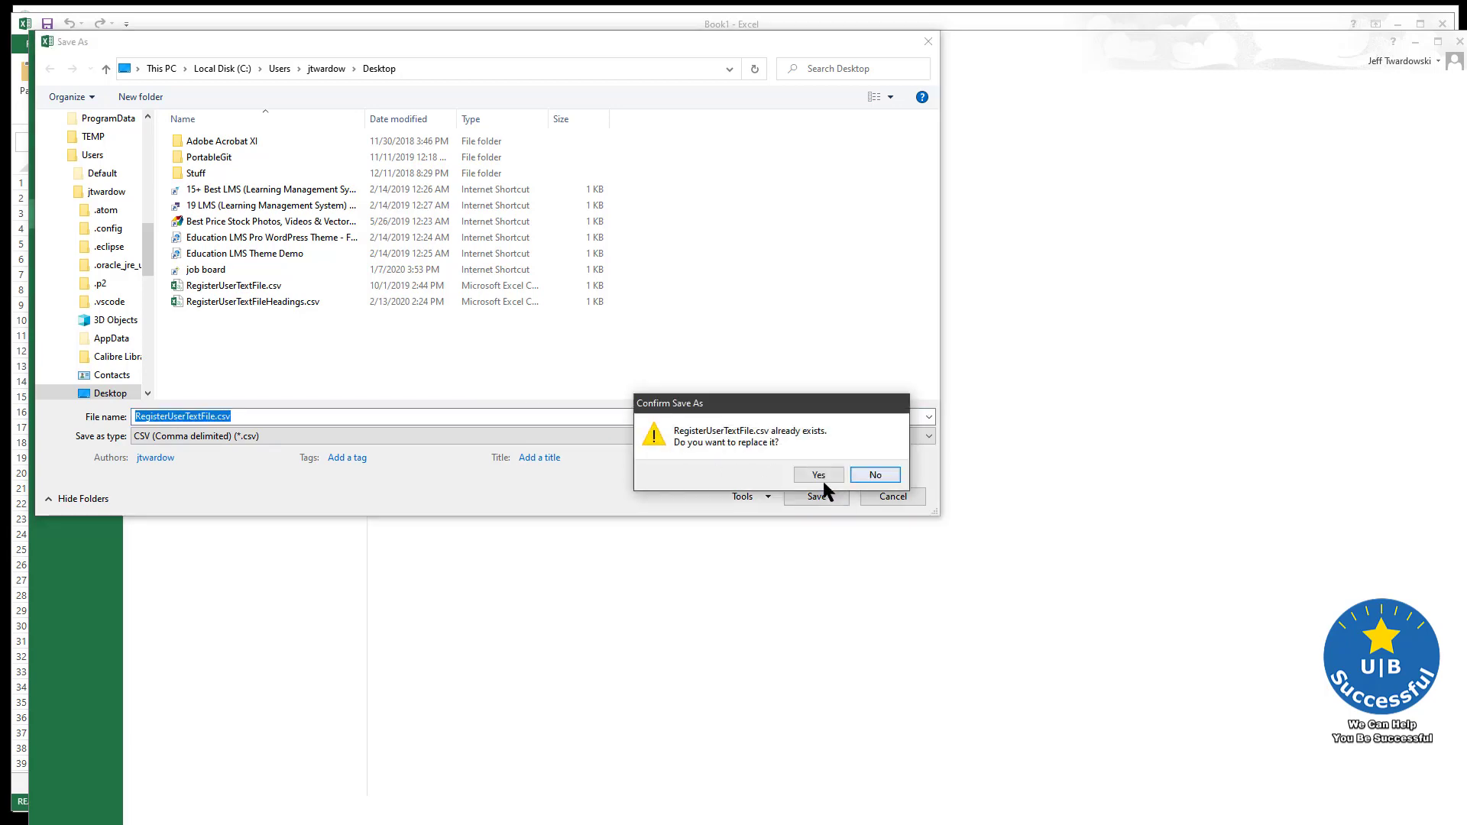
click(818, 474)
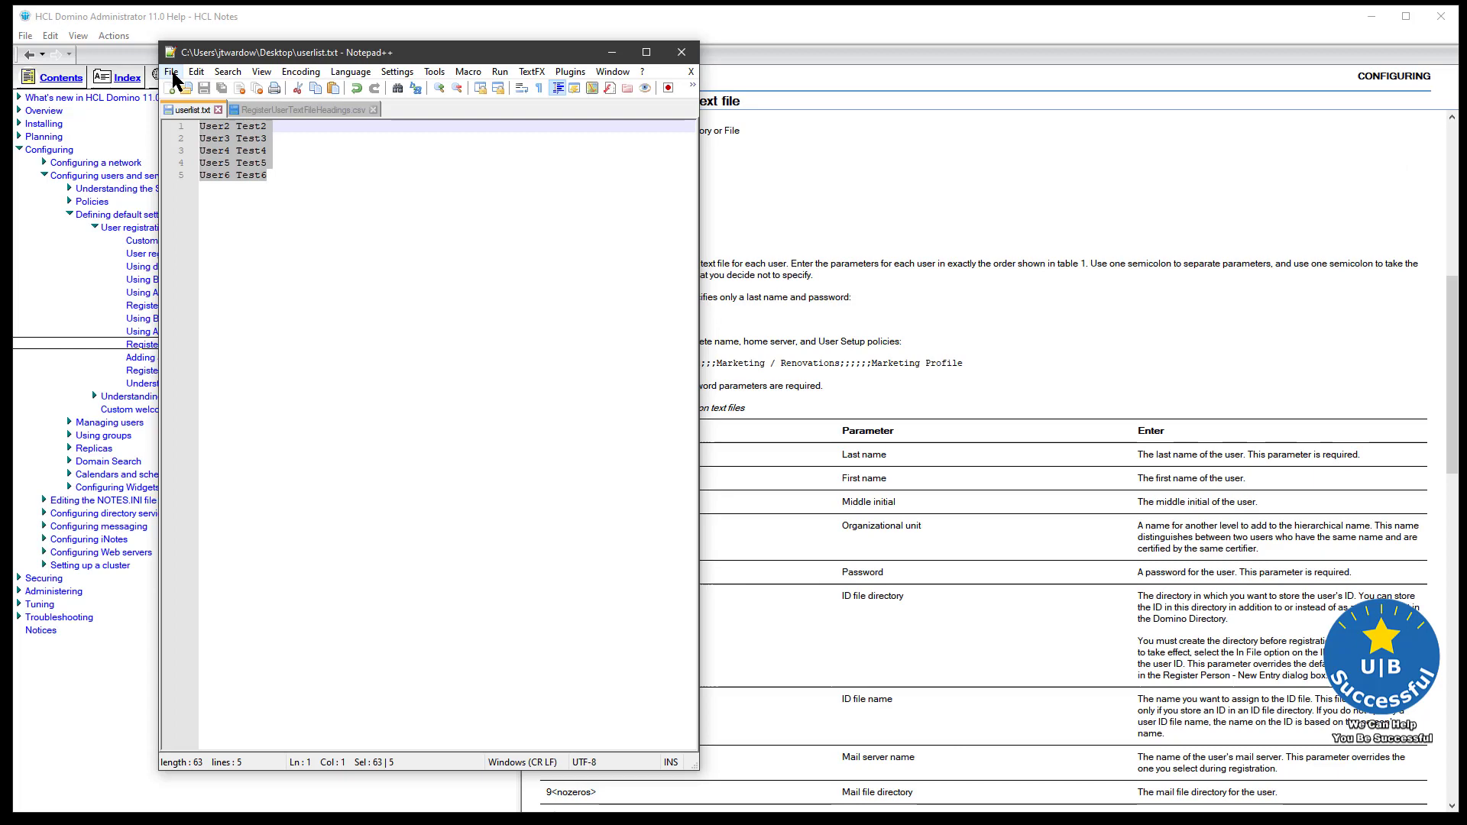
Switch to Notepad++, open RegisterUserTextFile.csv from the Desktop and delete its headings line.
click(171, 72)
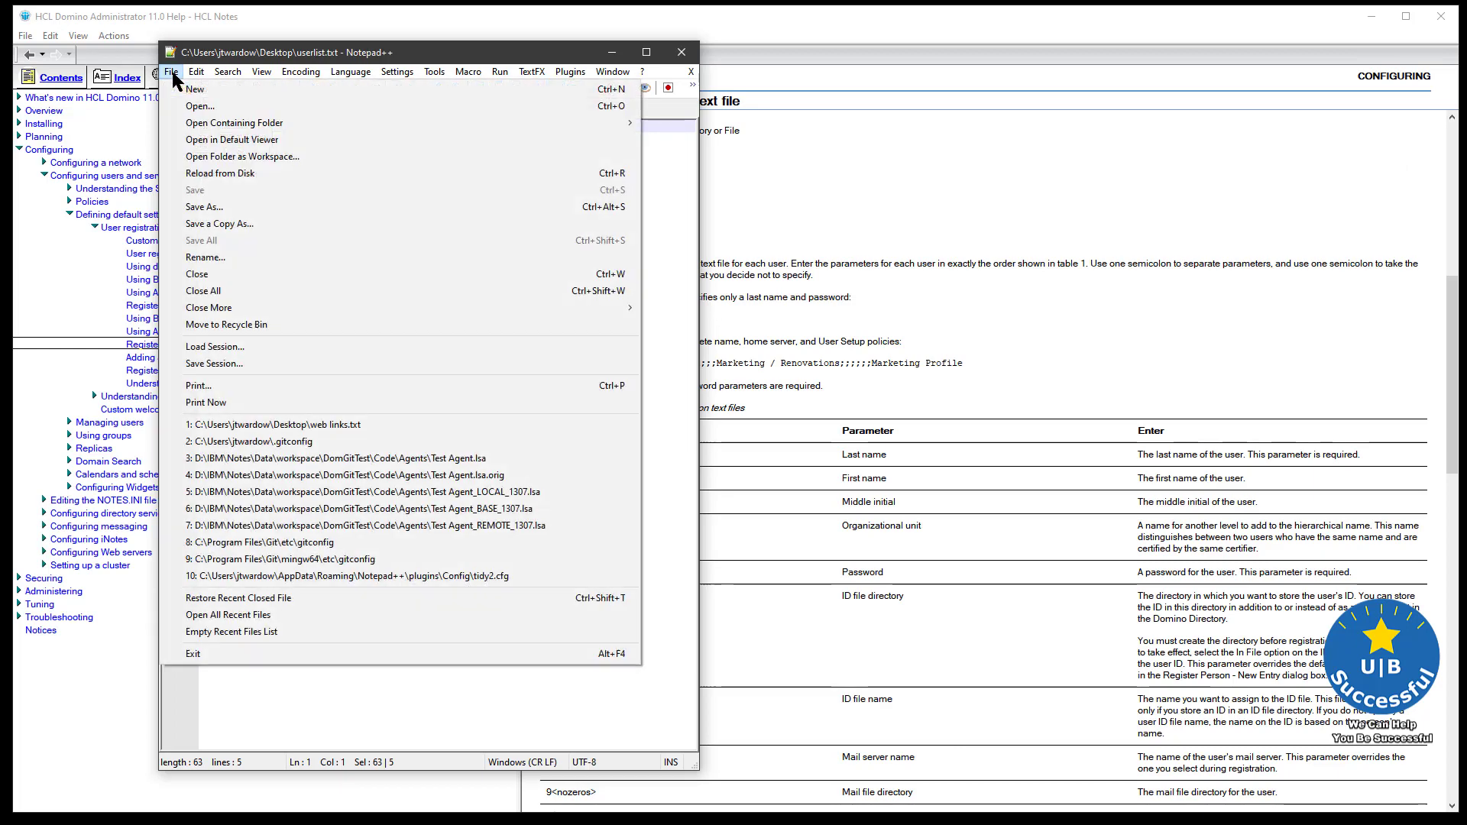
click(200, 106)
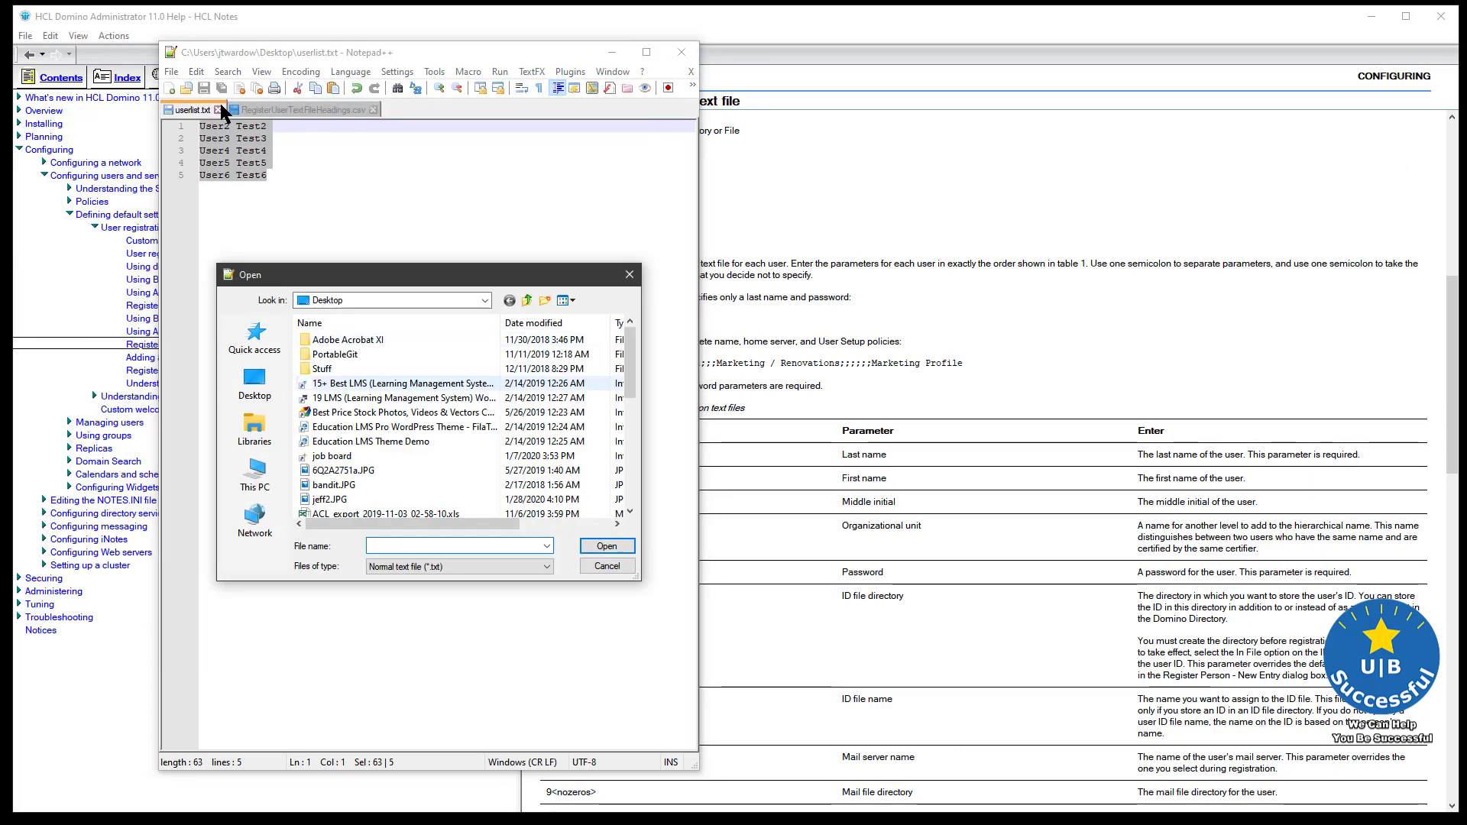
click(553, 324)
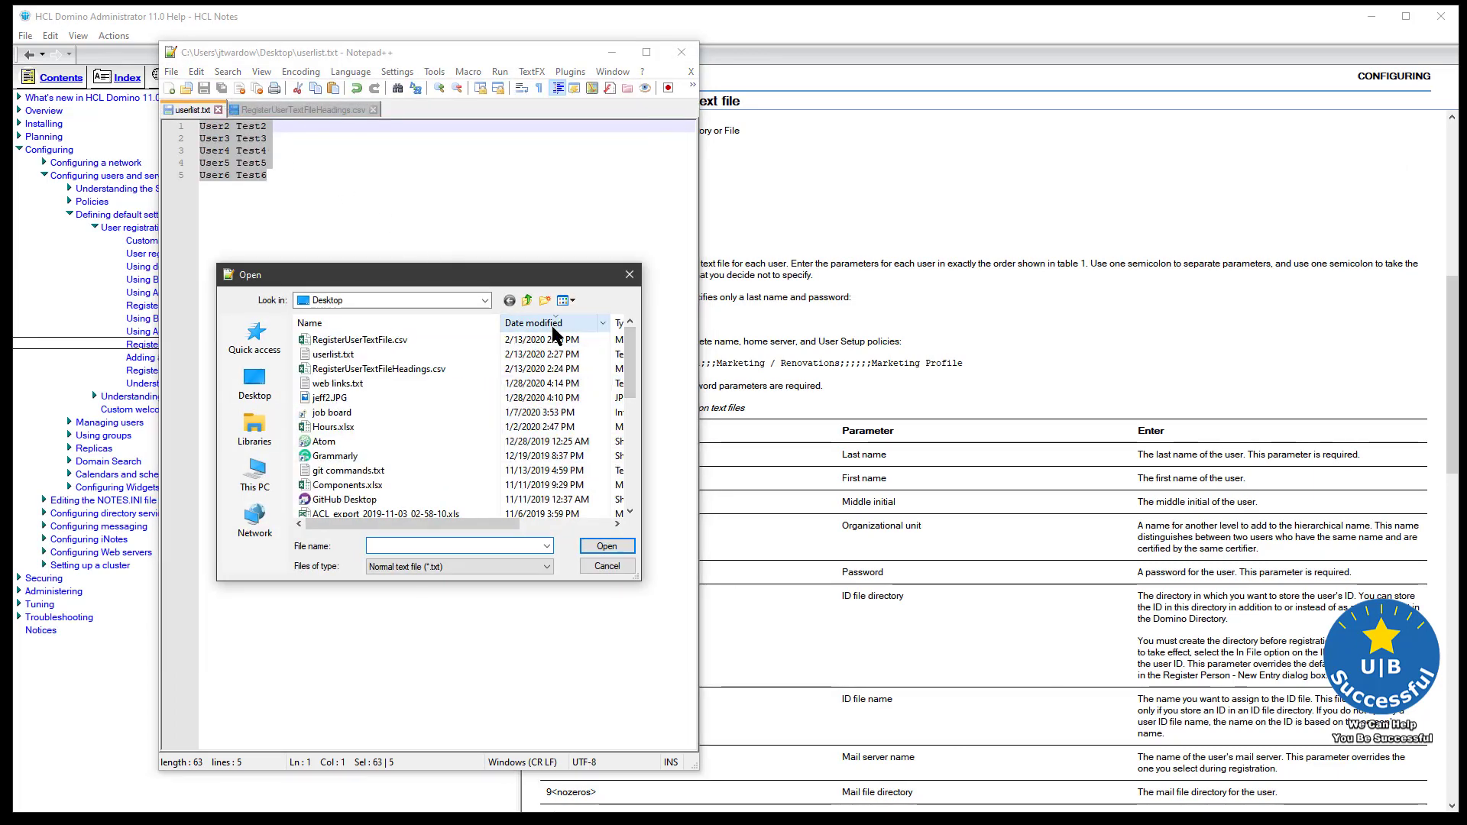
click(398, 340)
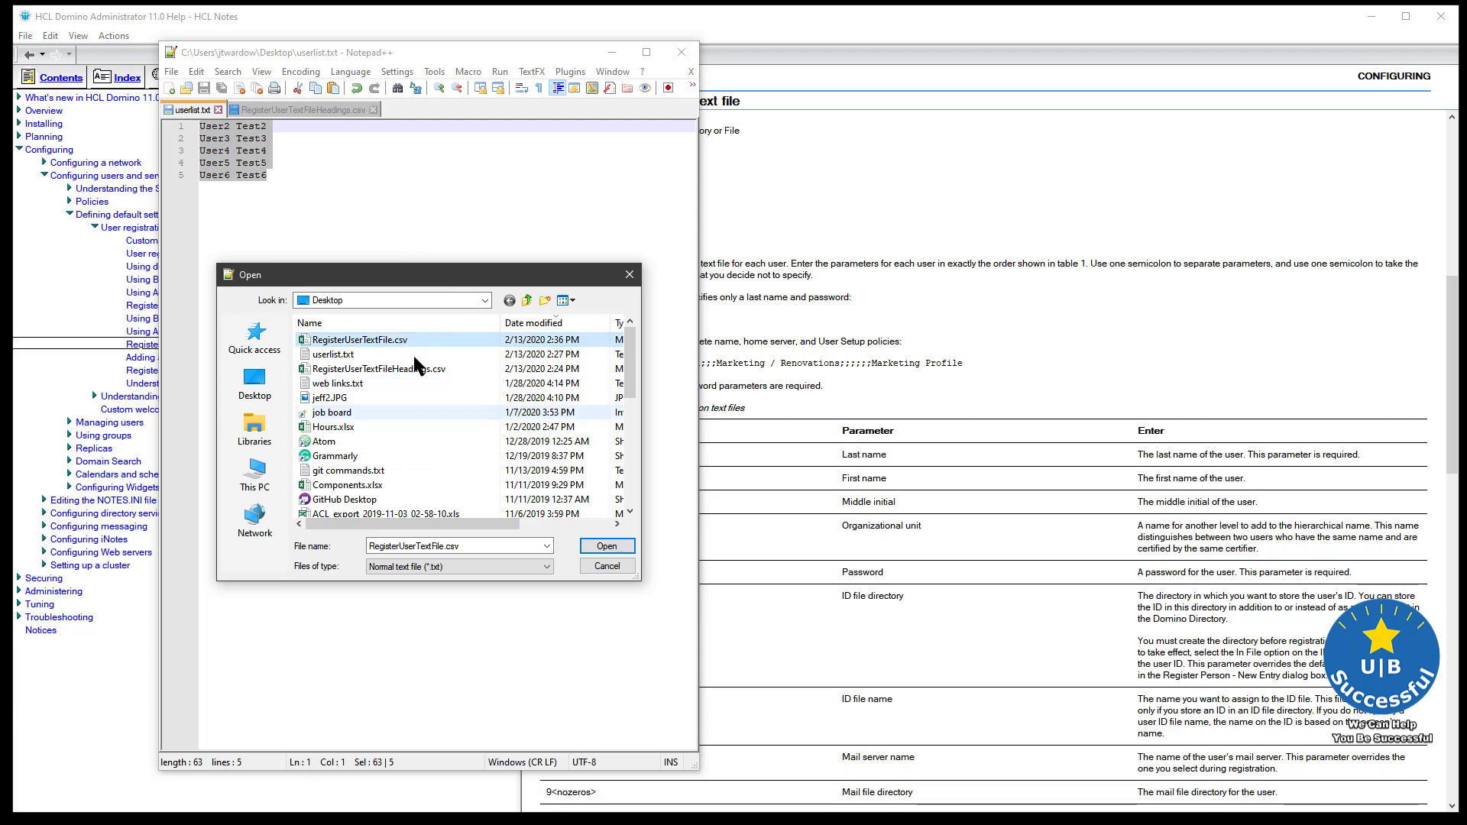
click(606, 546)
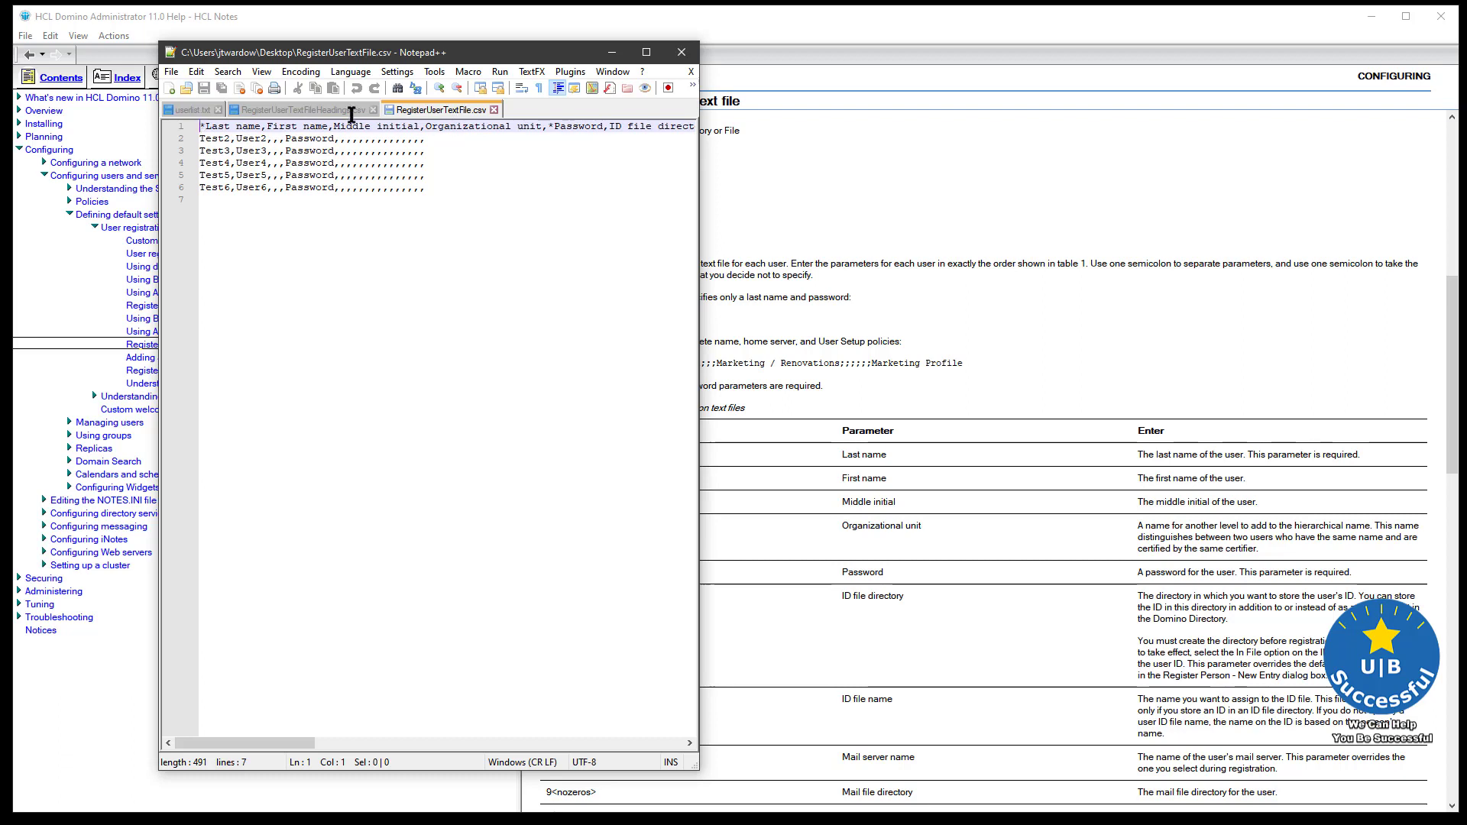
key(shift+Down)
key(Delete)
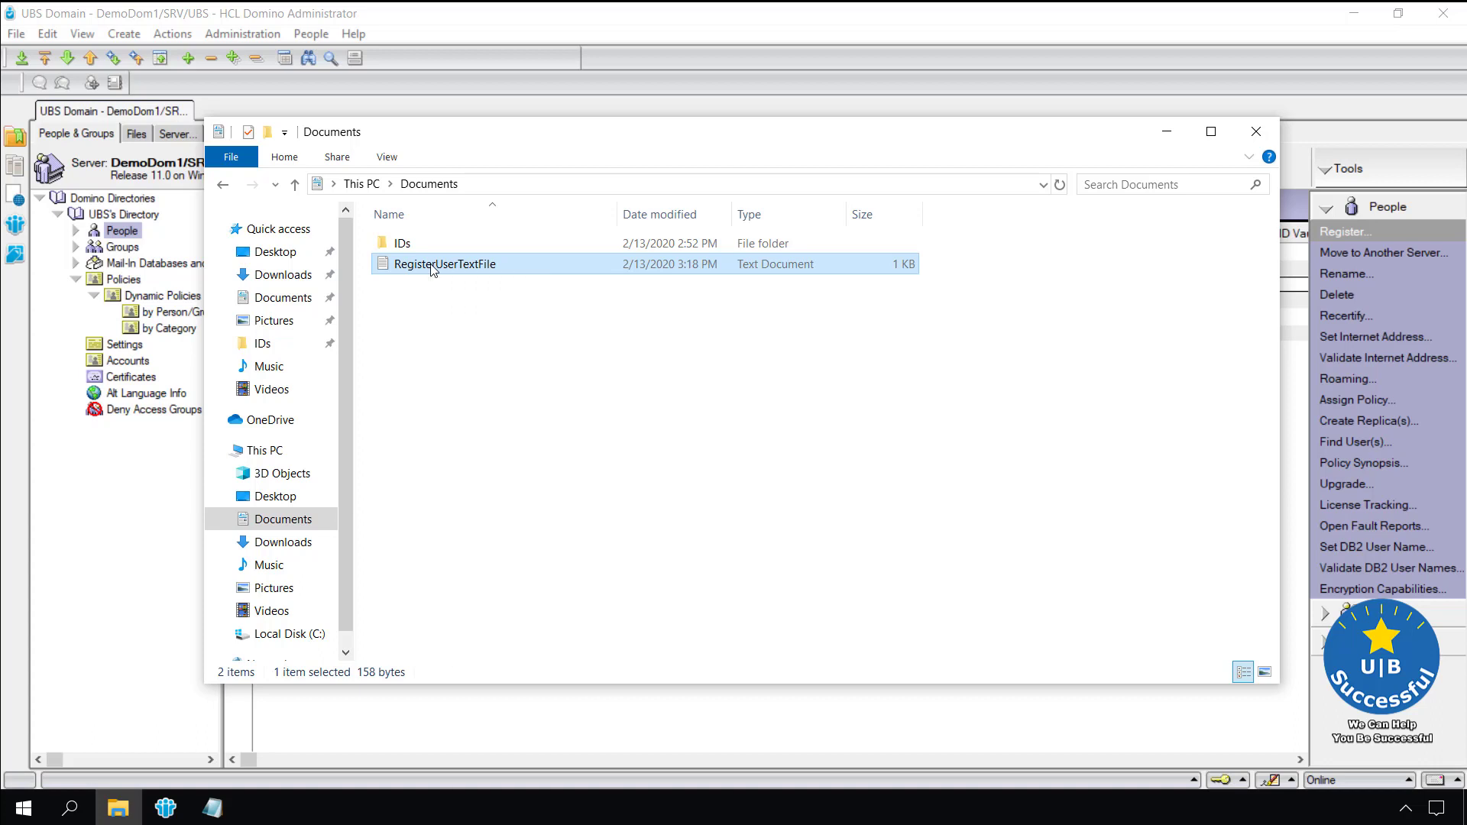
Open RegisterUserTextFile from the Documents folder in Notepad++ and replace all commas with semicolons.
right_click(432, 267)
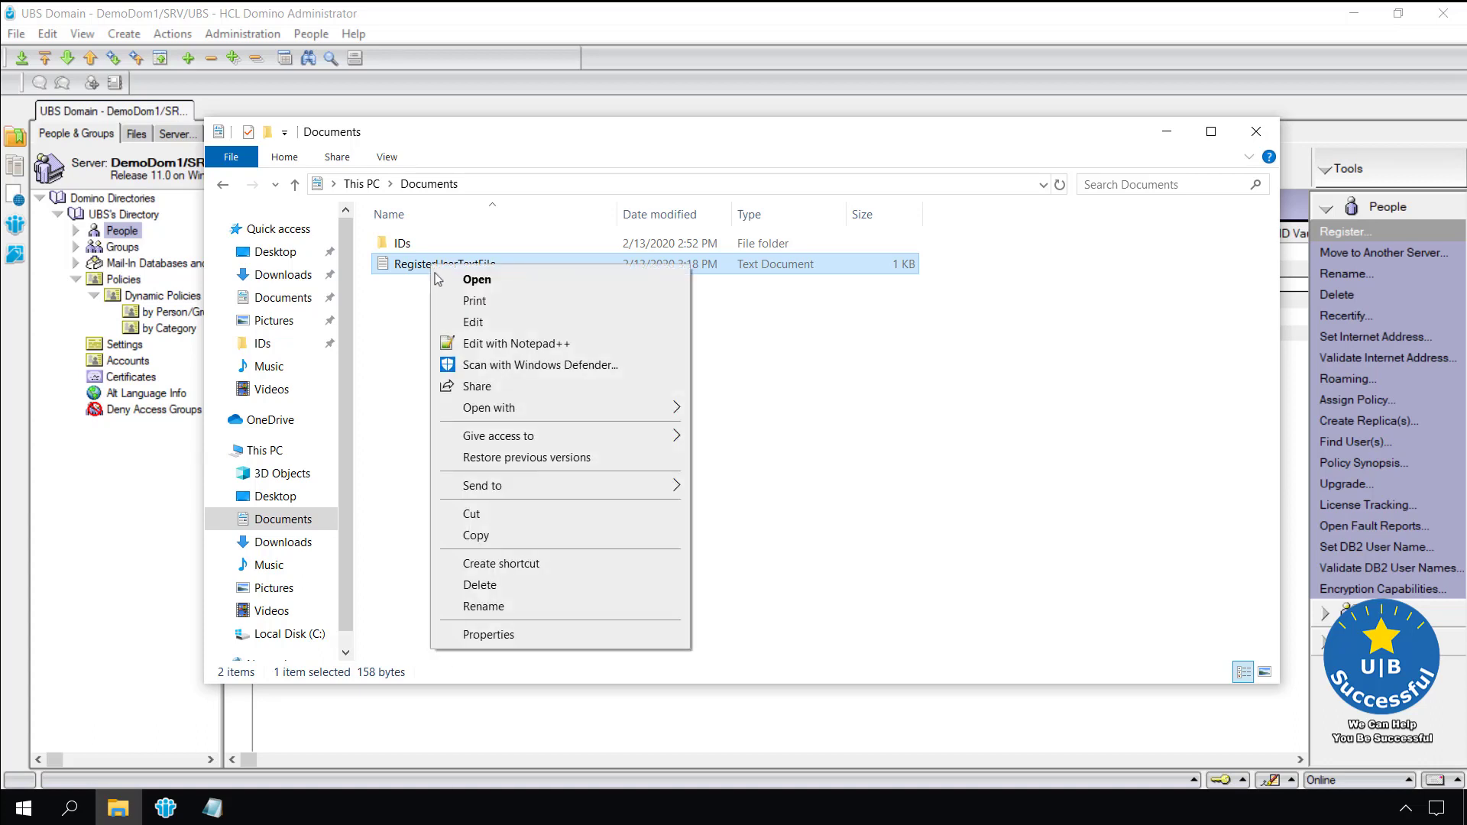
click(471, 345)
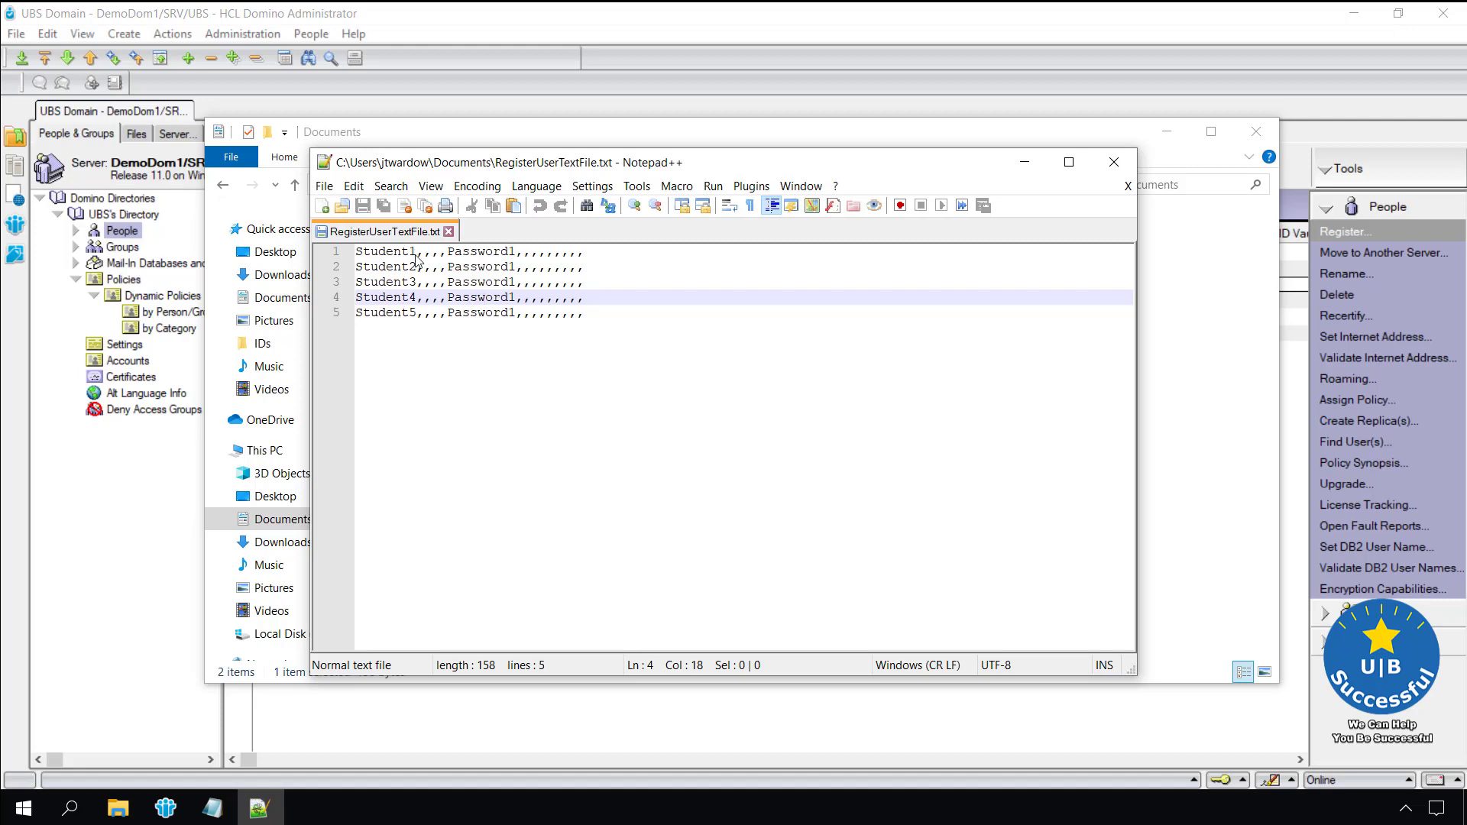
click(390, 186)
click(421, 355)
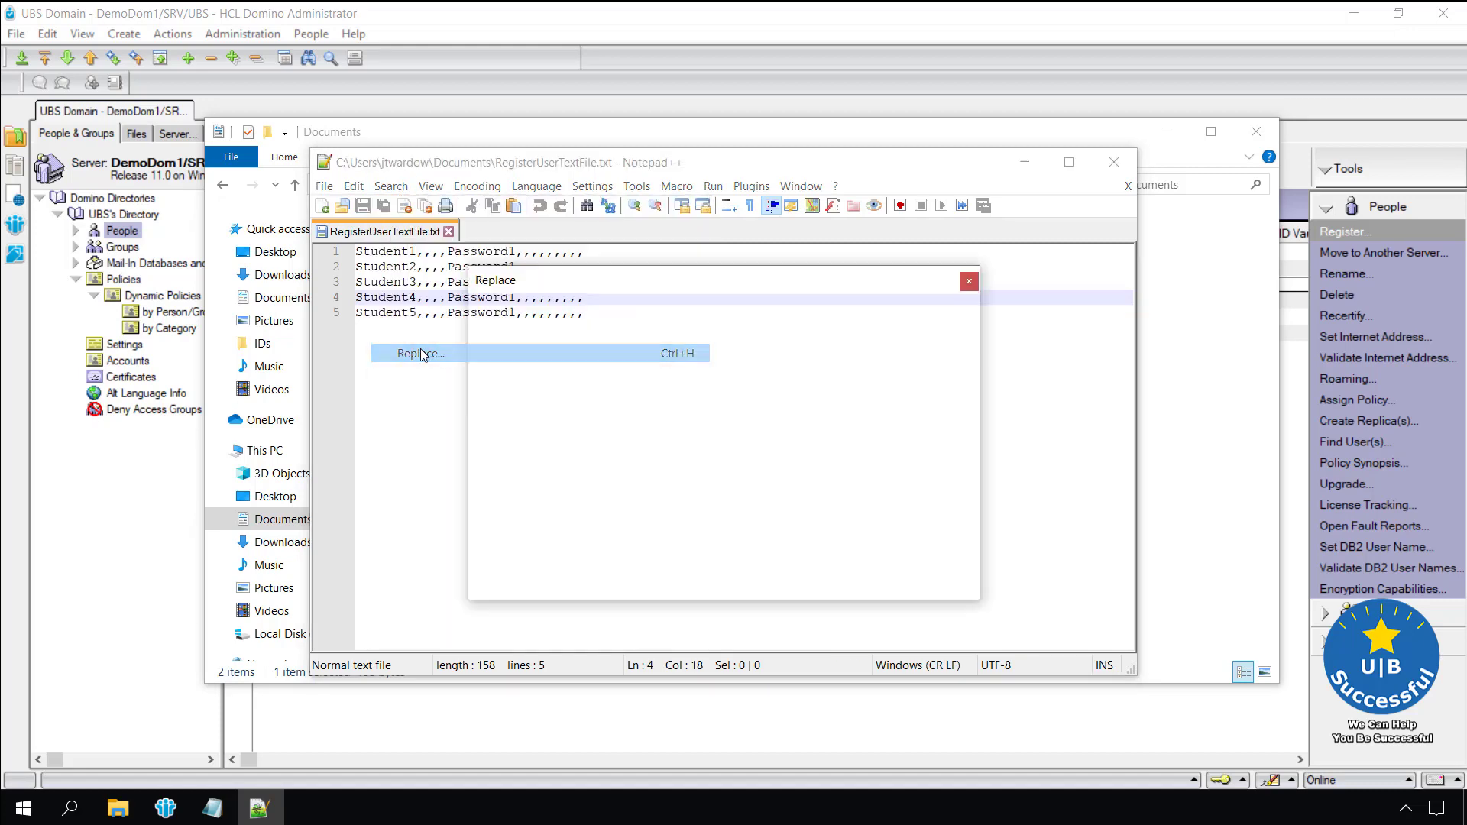
text(,)
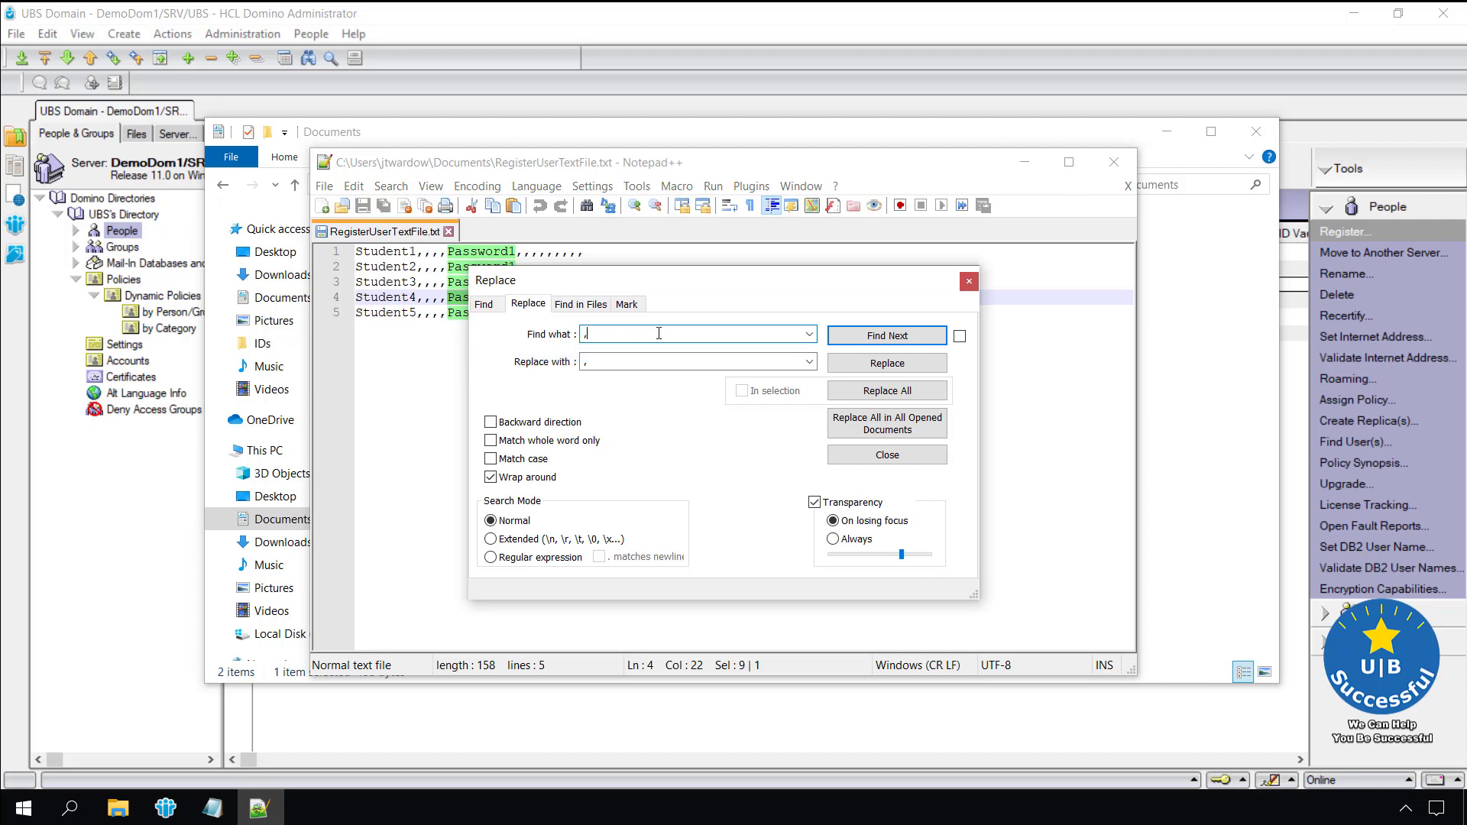
key(Tab)
key(BackSpace)
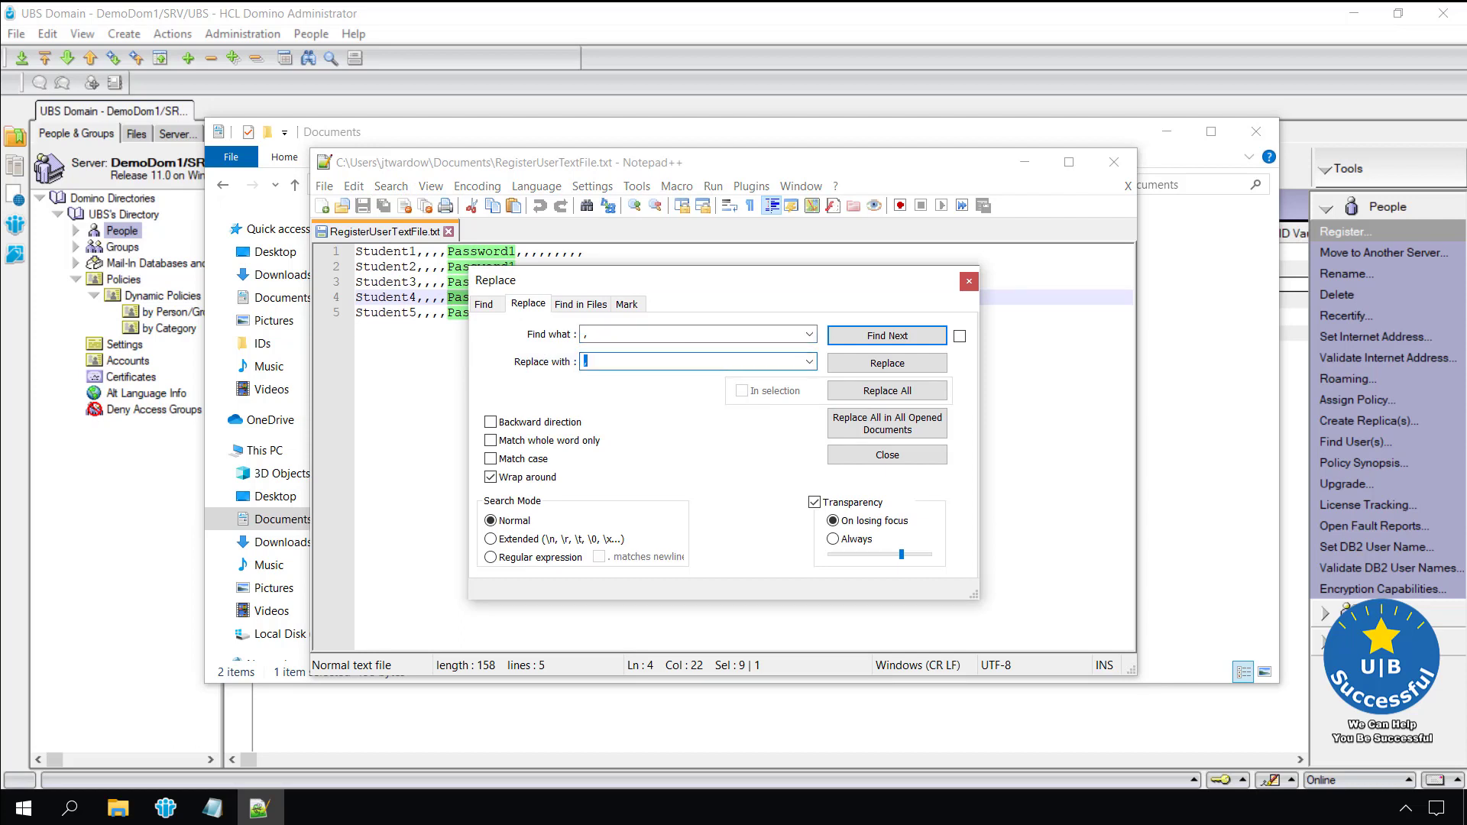
text(;)
click(904, 391)
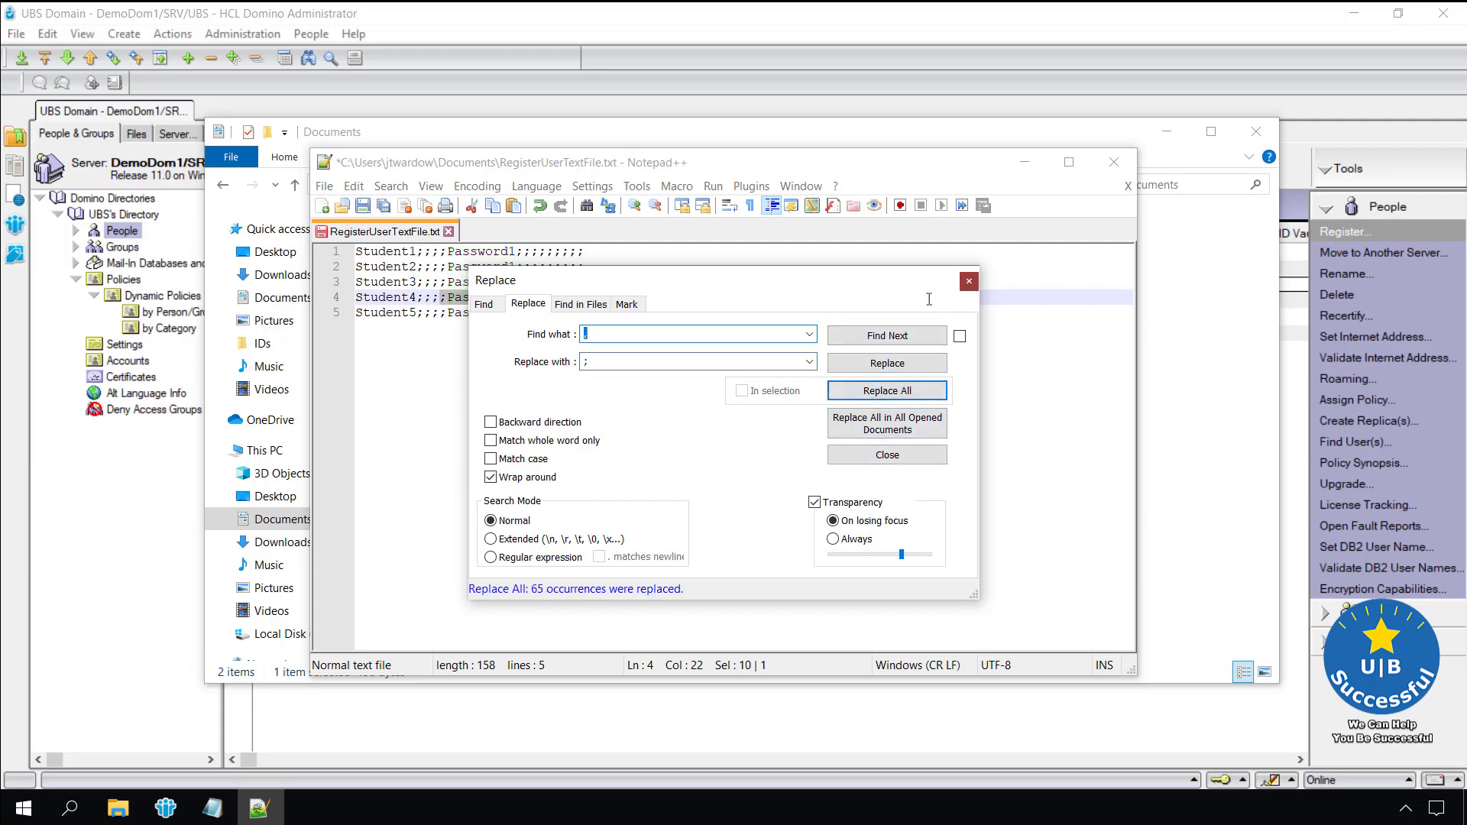
Save RegisterUserTextFile.txt, then close Notepad++ and the Documents window to return to Domino Administrator.
click(967, 282)
key(ctrl+s)
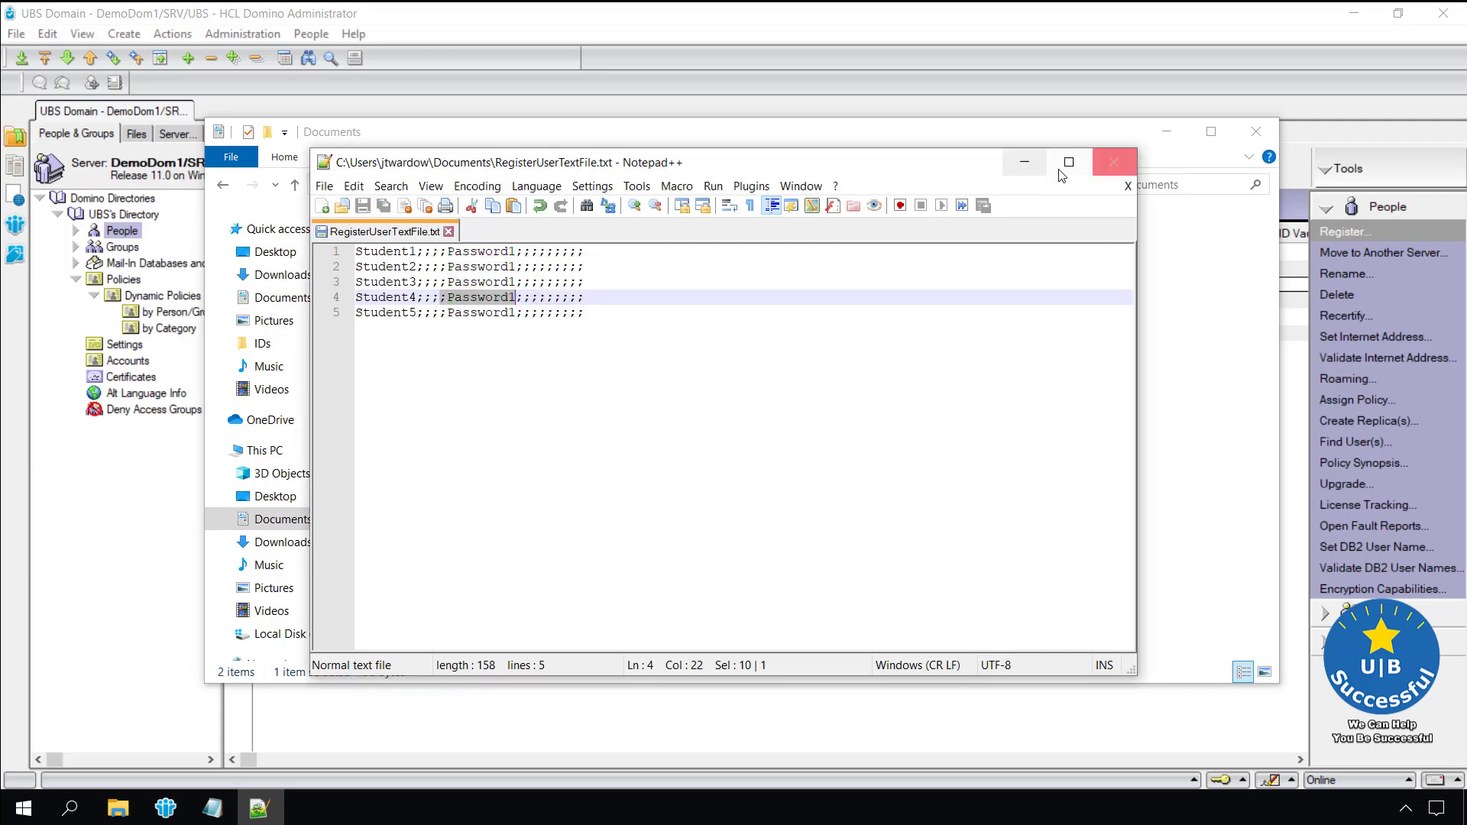
click(1114, 162)
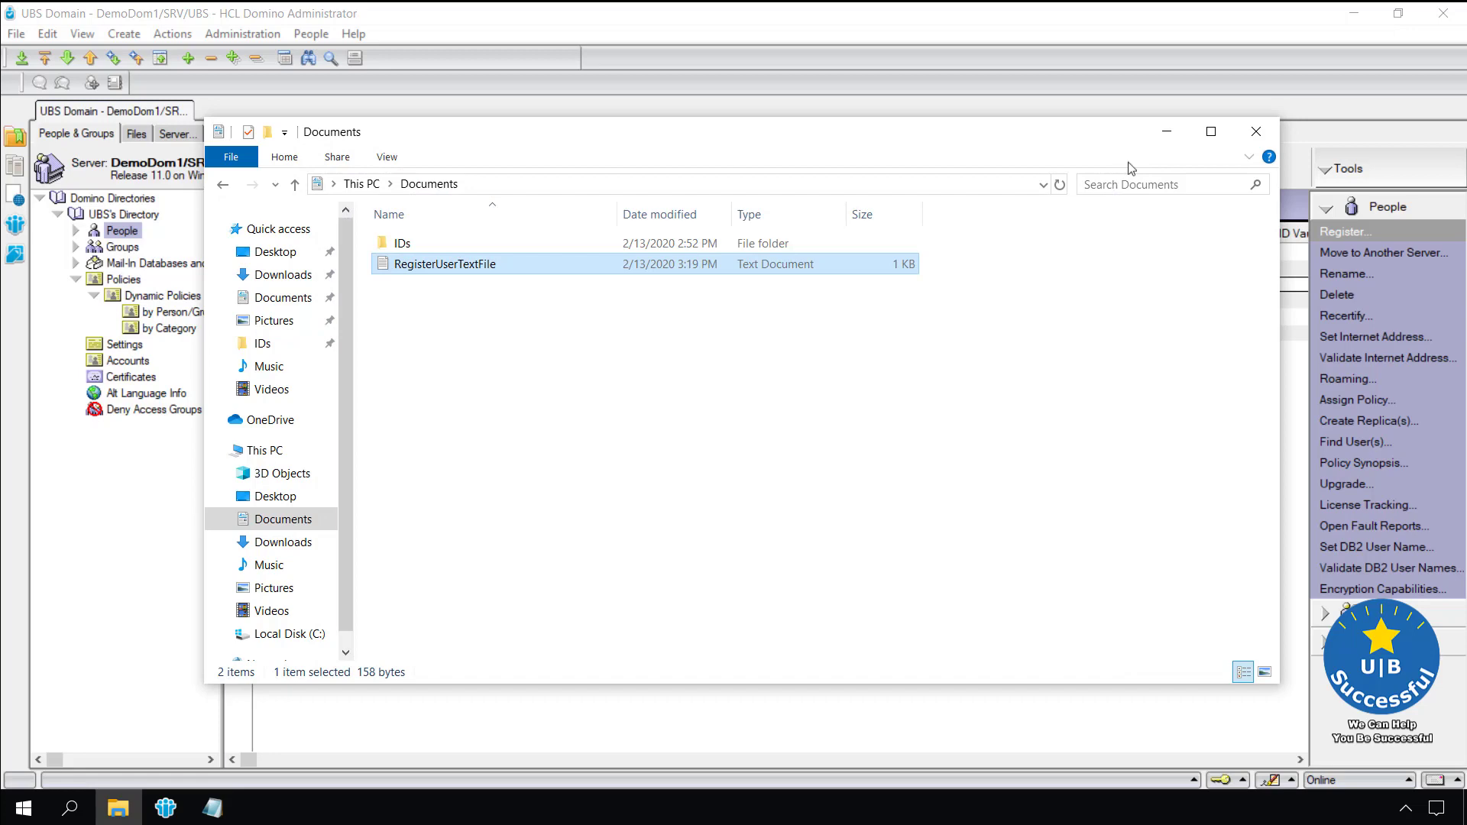
click(1256, 132)
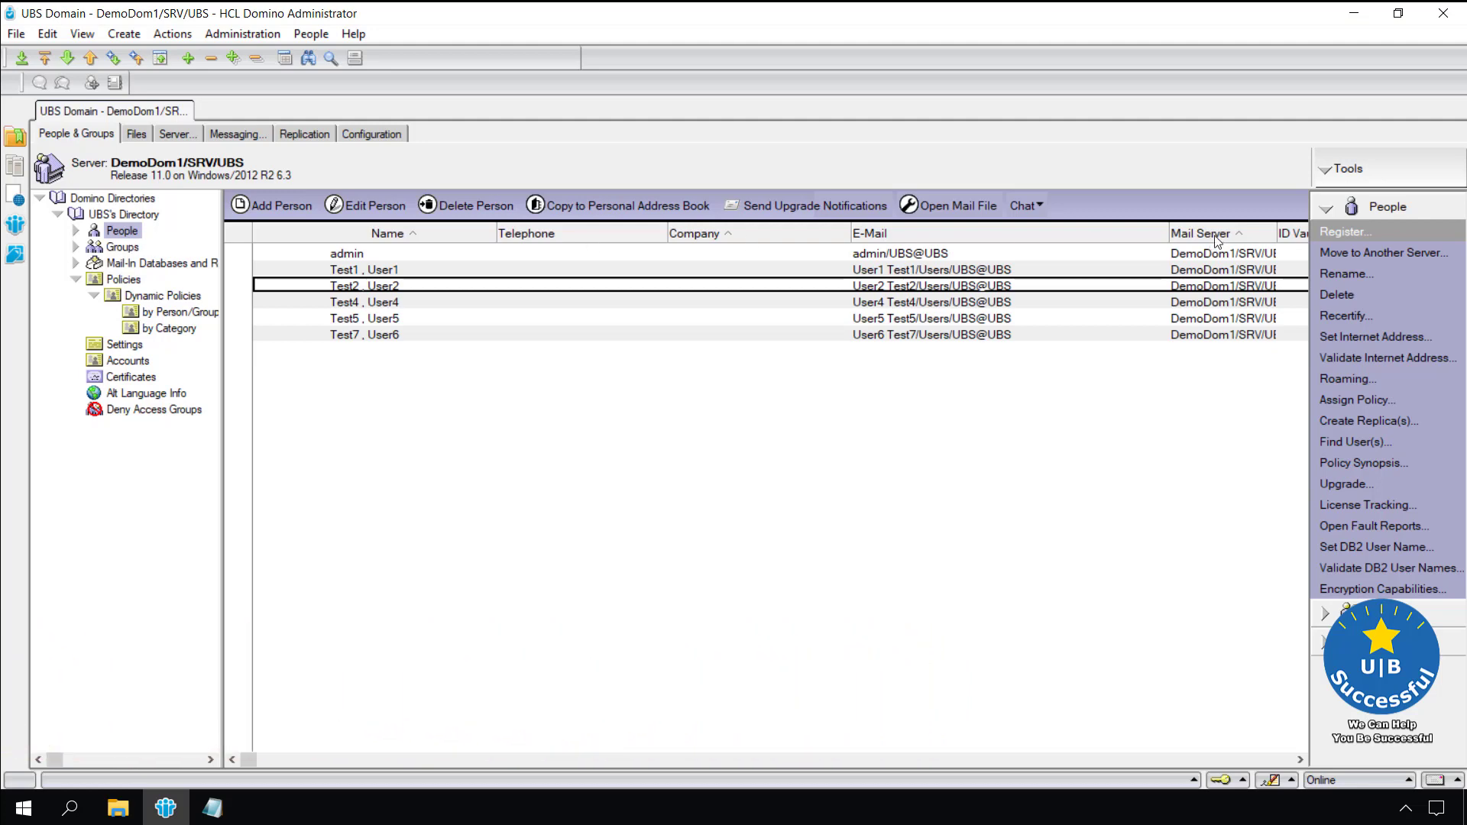
Start registering people in Domino Administrator and enter the certifier password for /Users/UBS.
click(1338, 233)
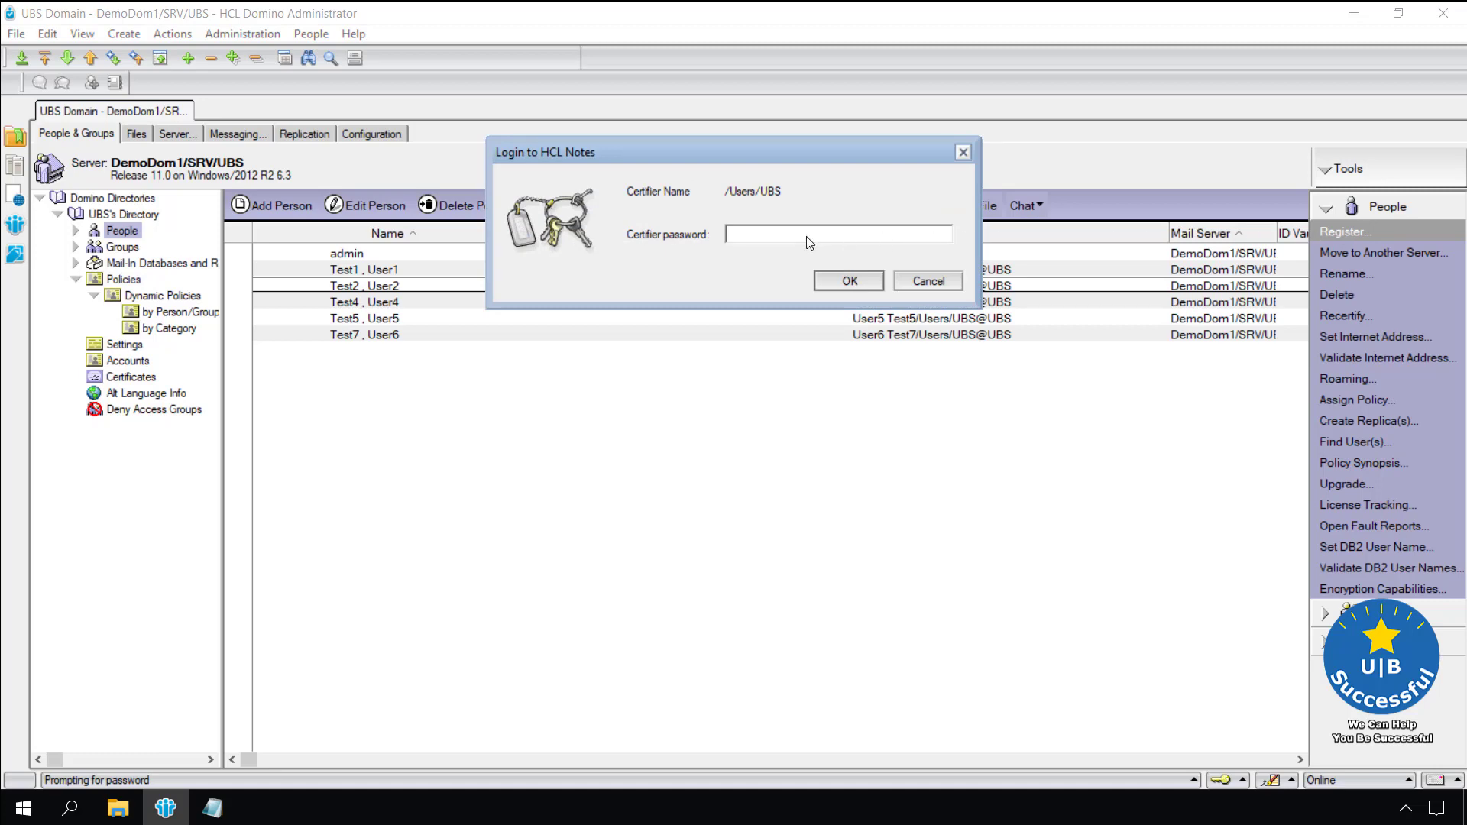
text(XXXXXXXXXXXXXXXXXXXXX)
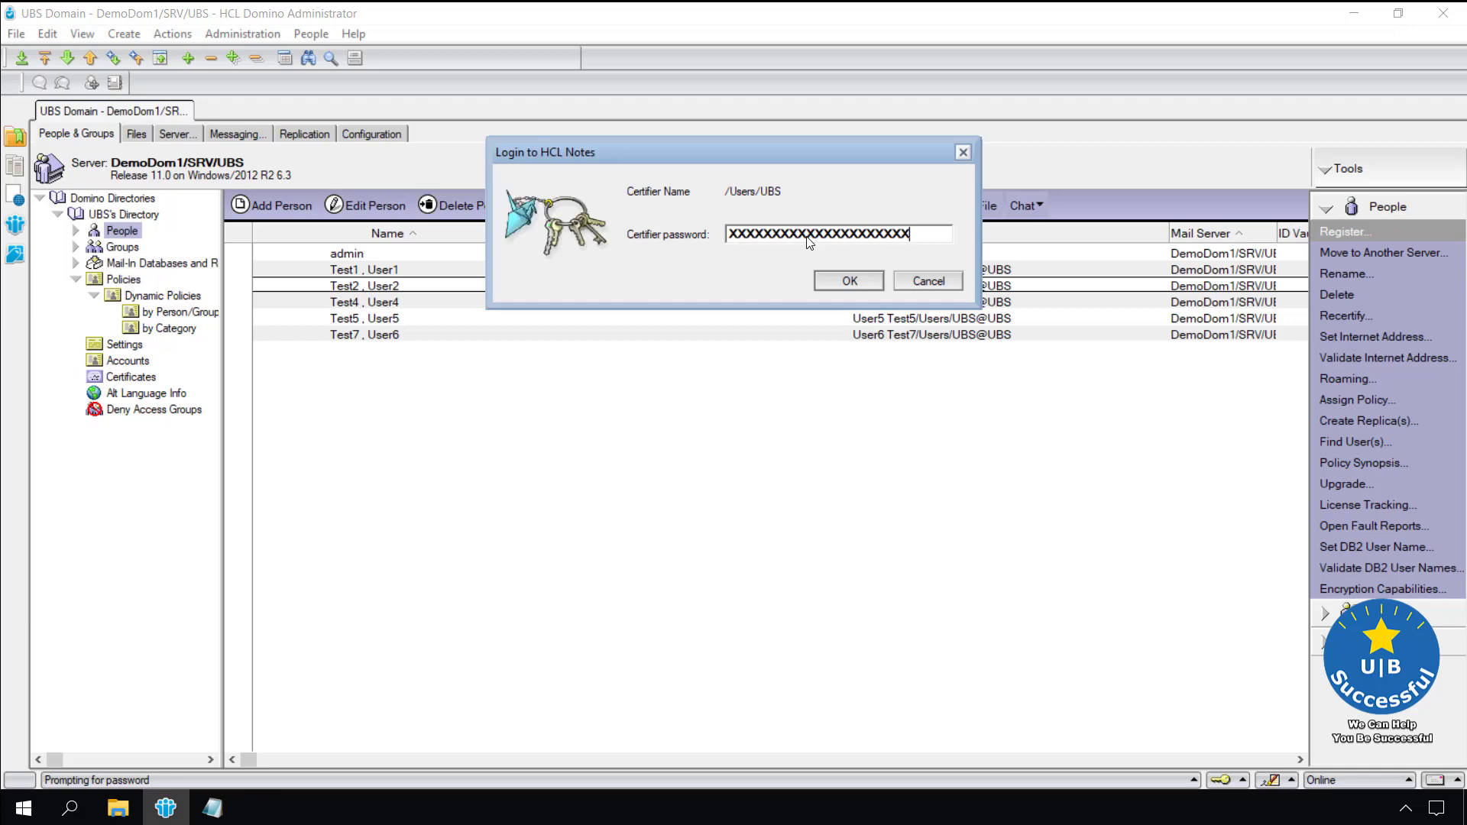
key(Return)
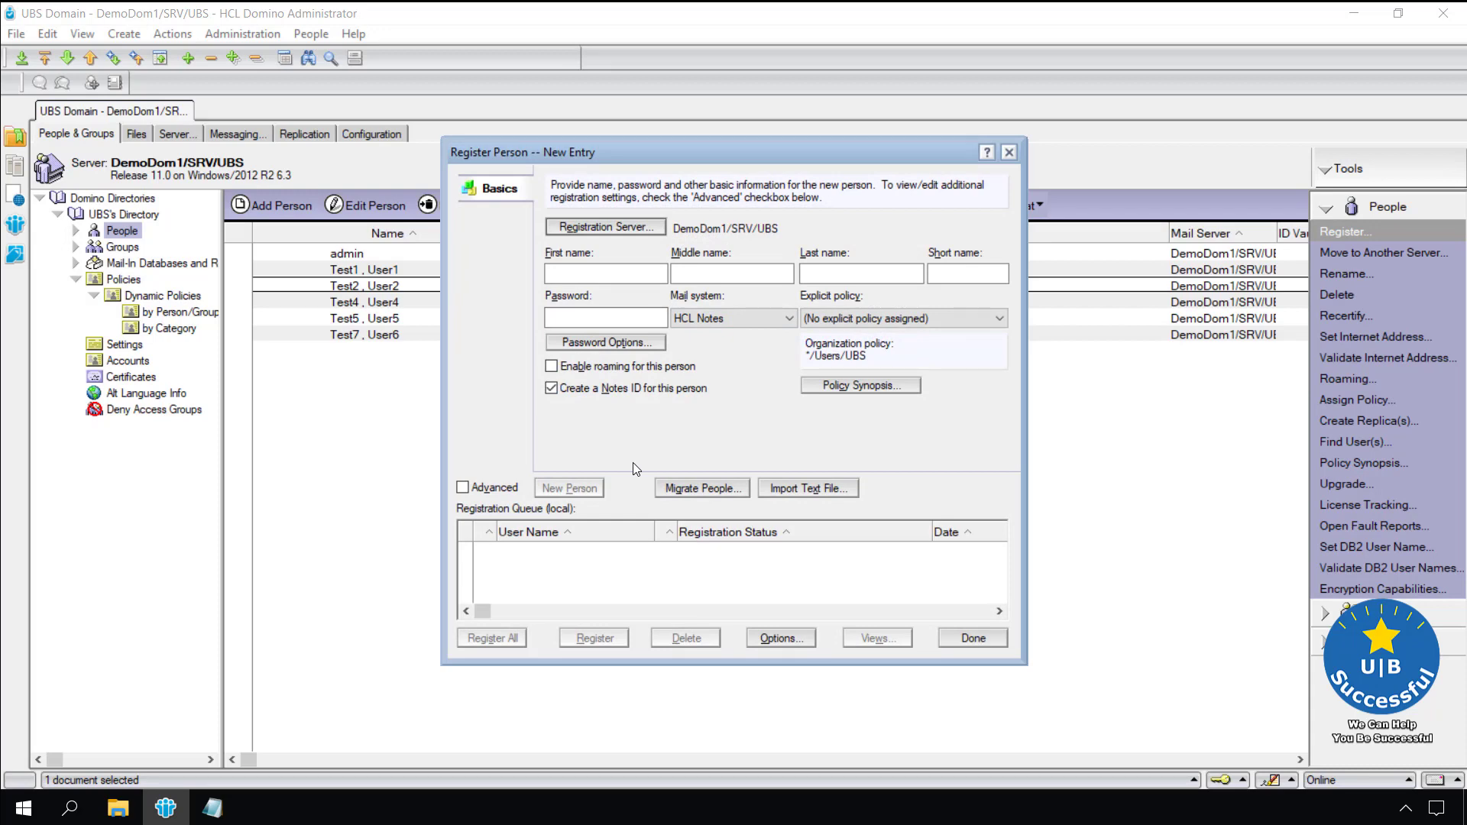
Import RegisterUserTextFile from the Documents folder into the registration queue and select the Student2 entry.
click(827, 494)
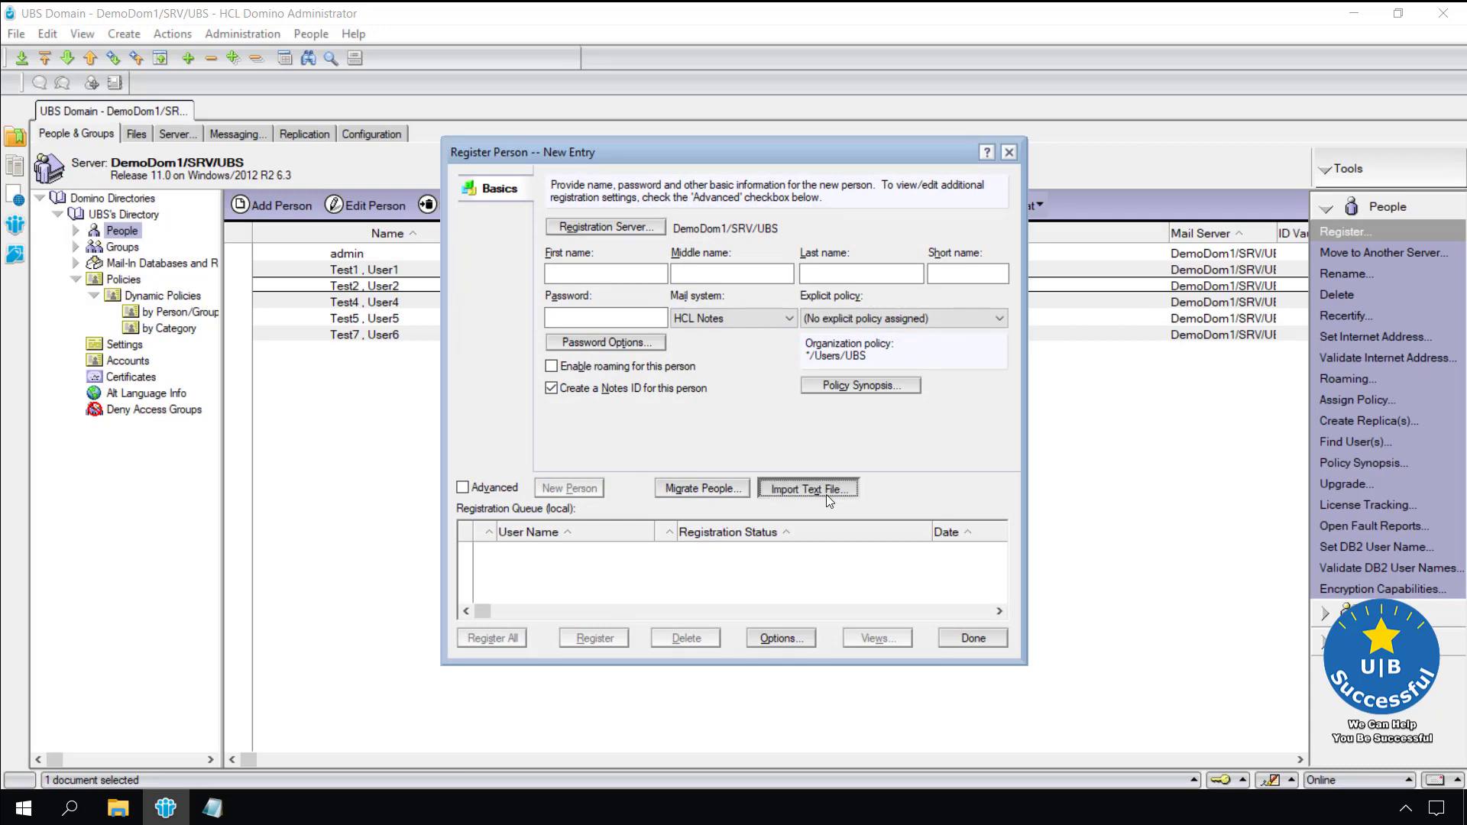
click(654, 281)
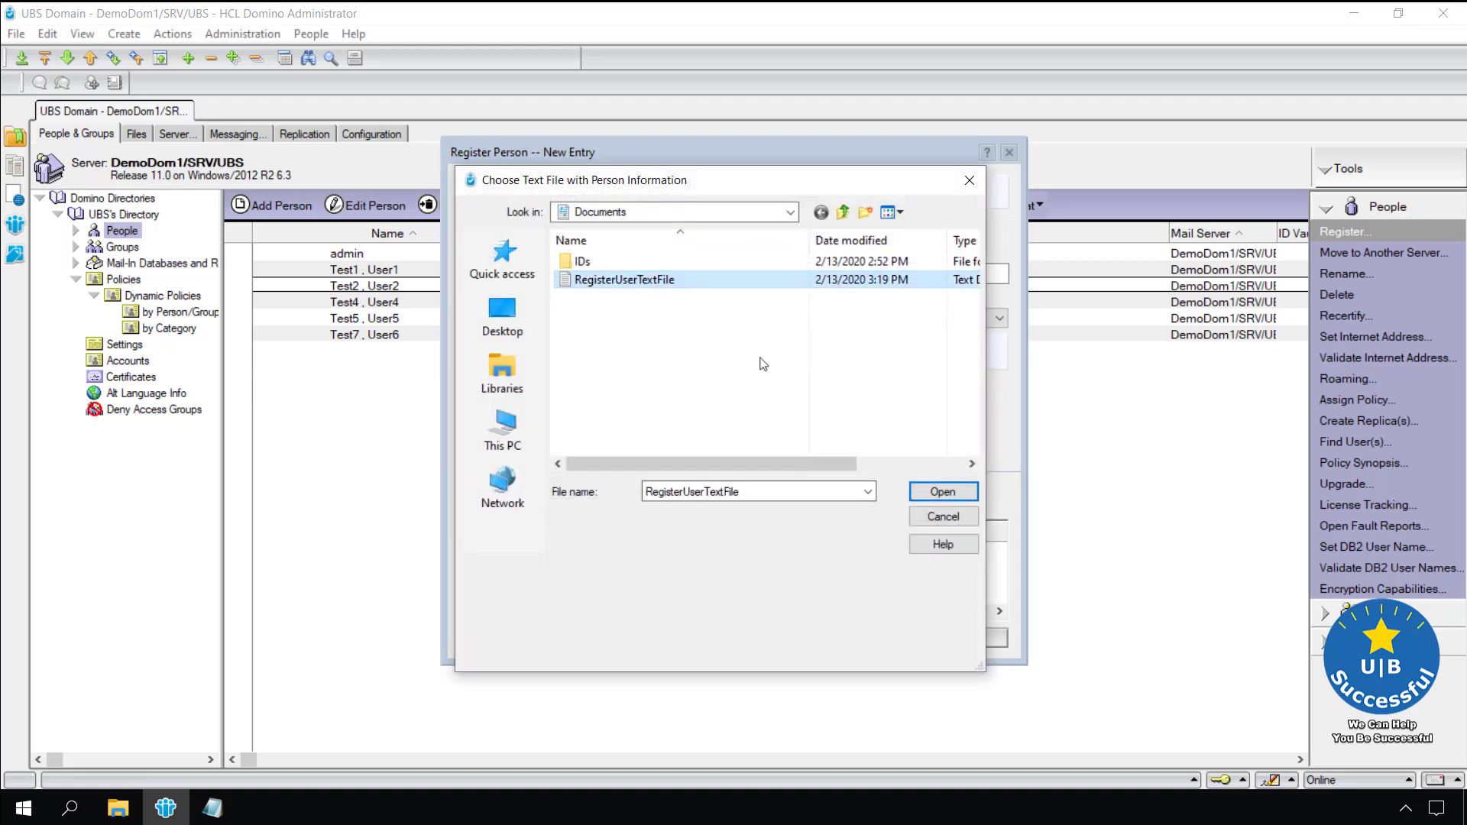
click(944, 492)
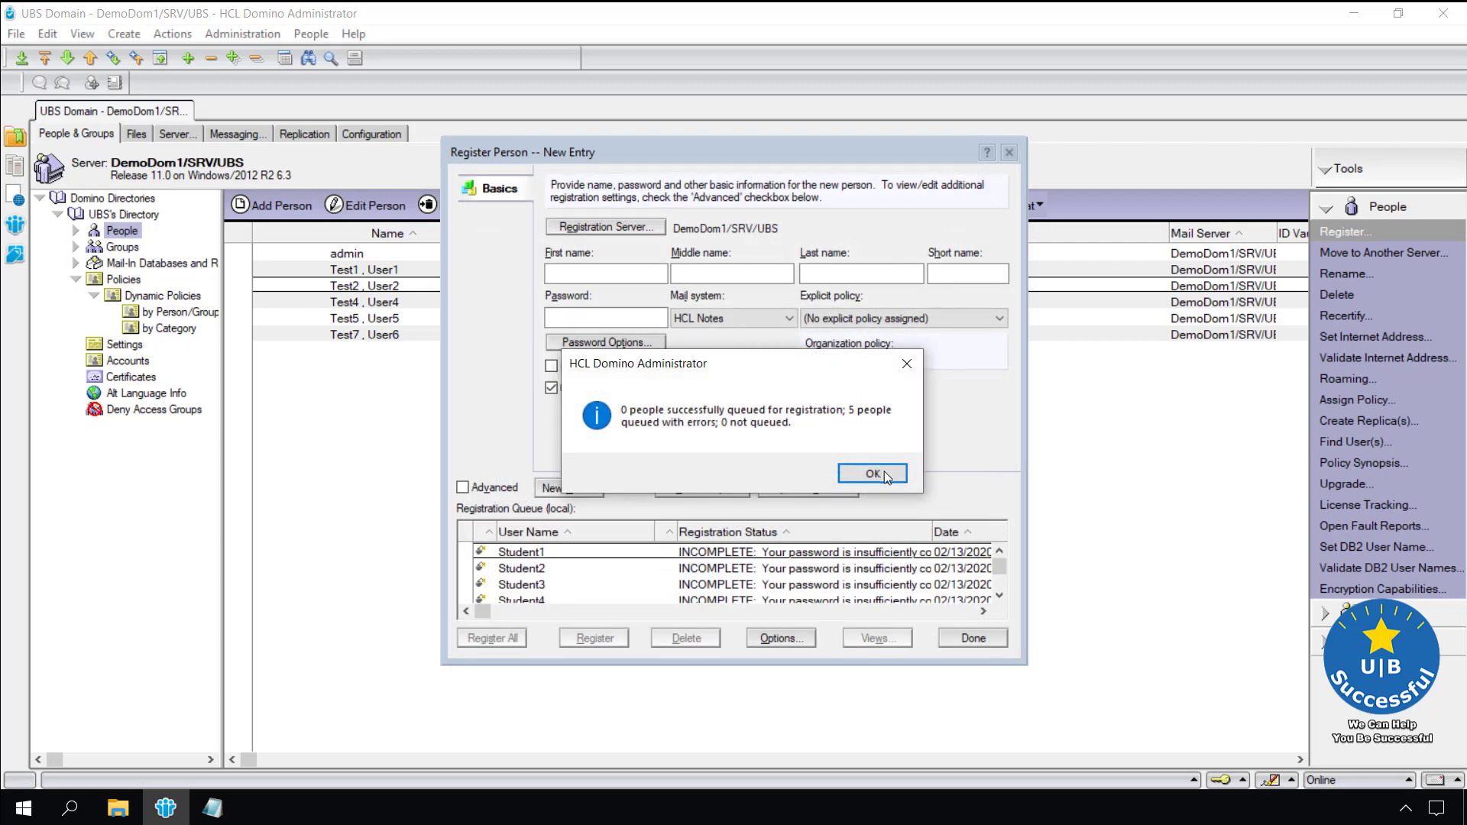
click(872, 474)
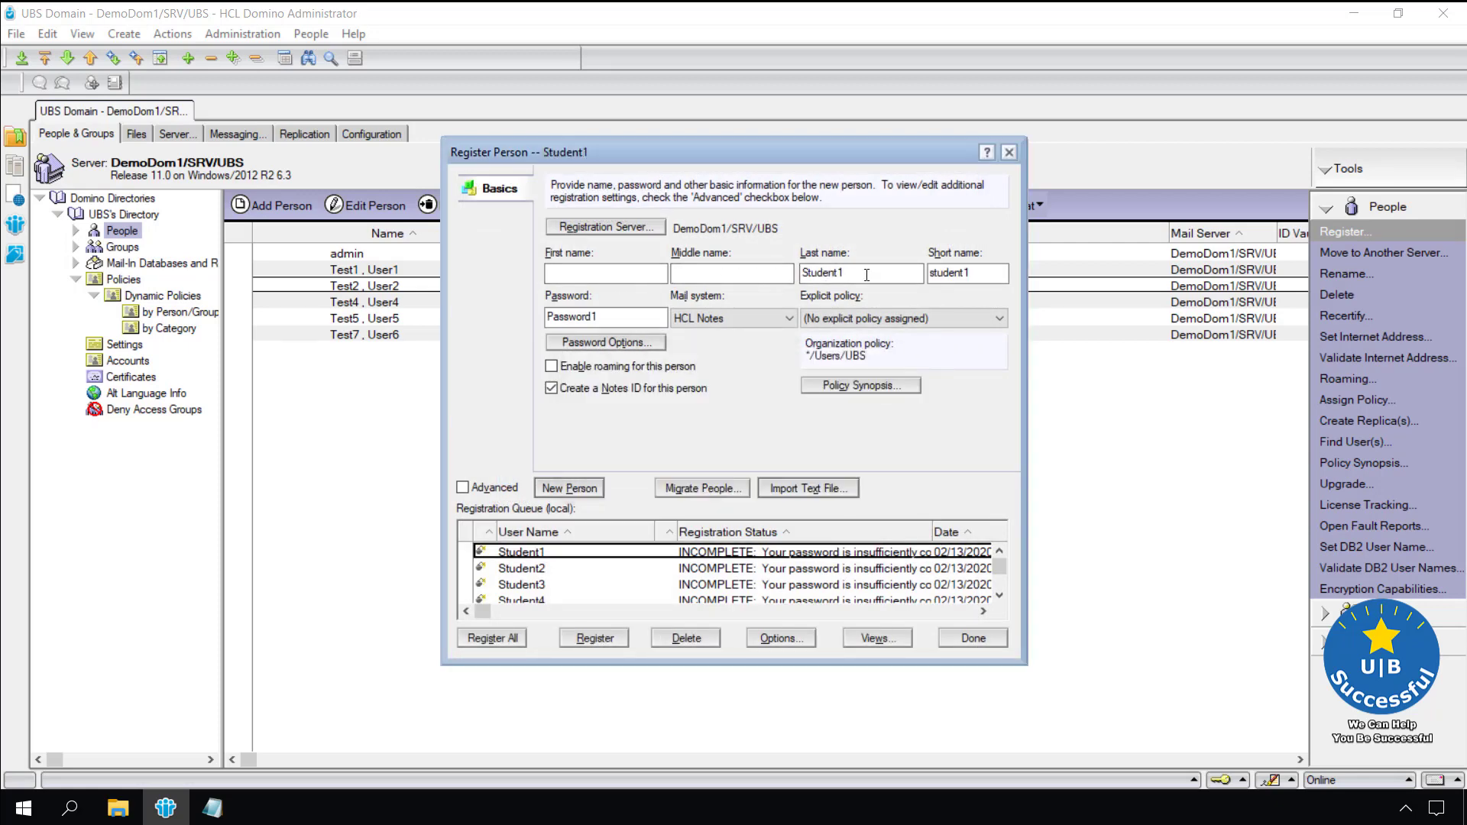
click(536, 570)
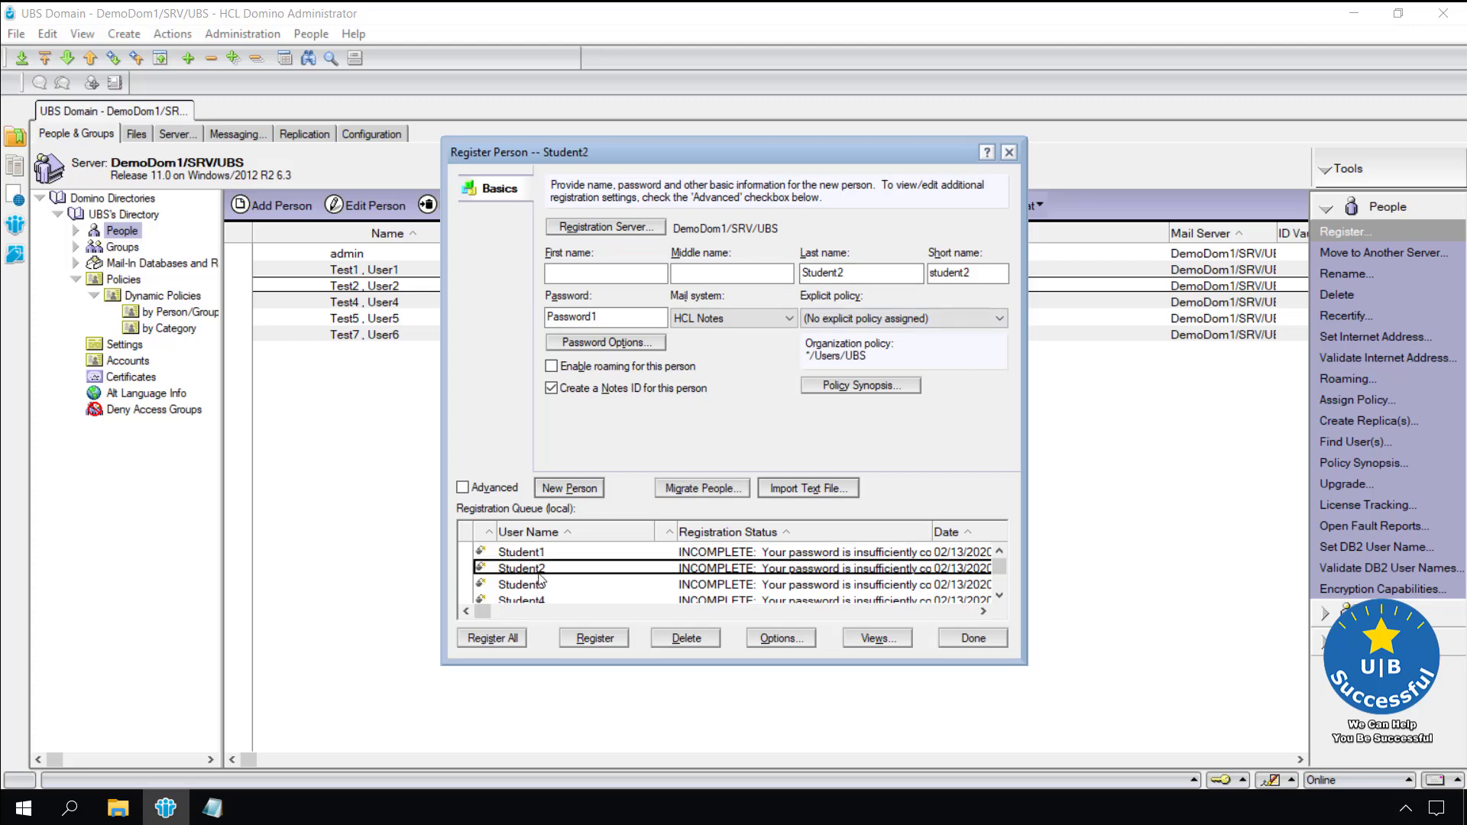
Select all entries in the registration queue, set their password quality scale to 4 (allow weak password), and toggle Set internet password.
click(531, 591)
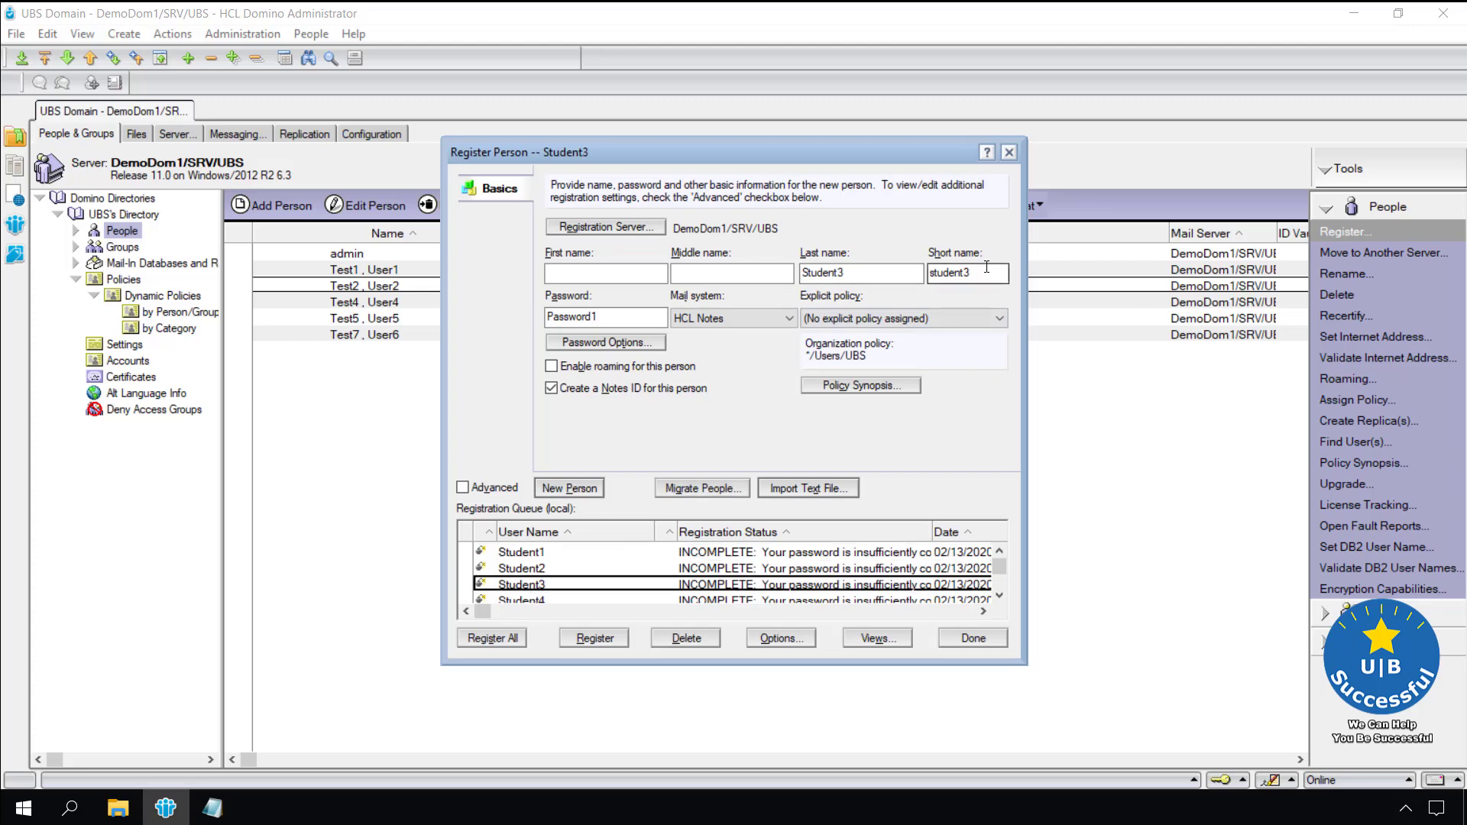
click(520, 555)
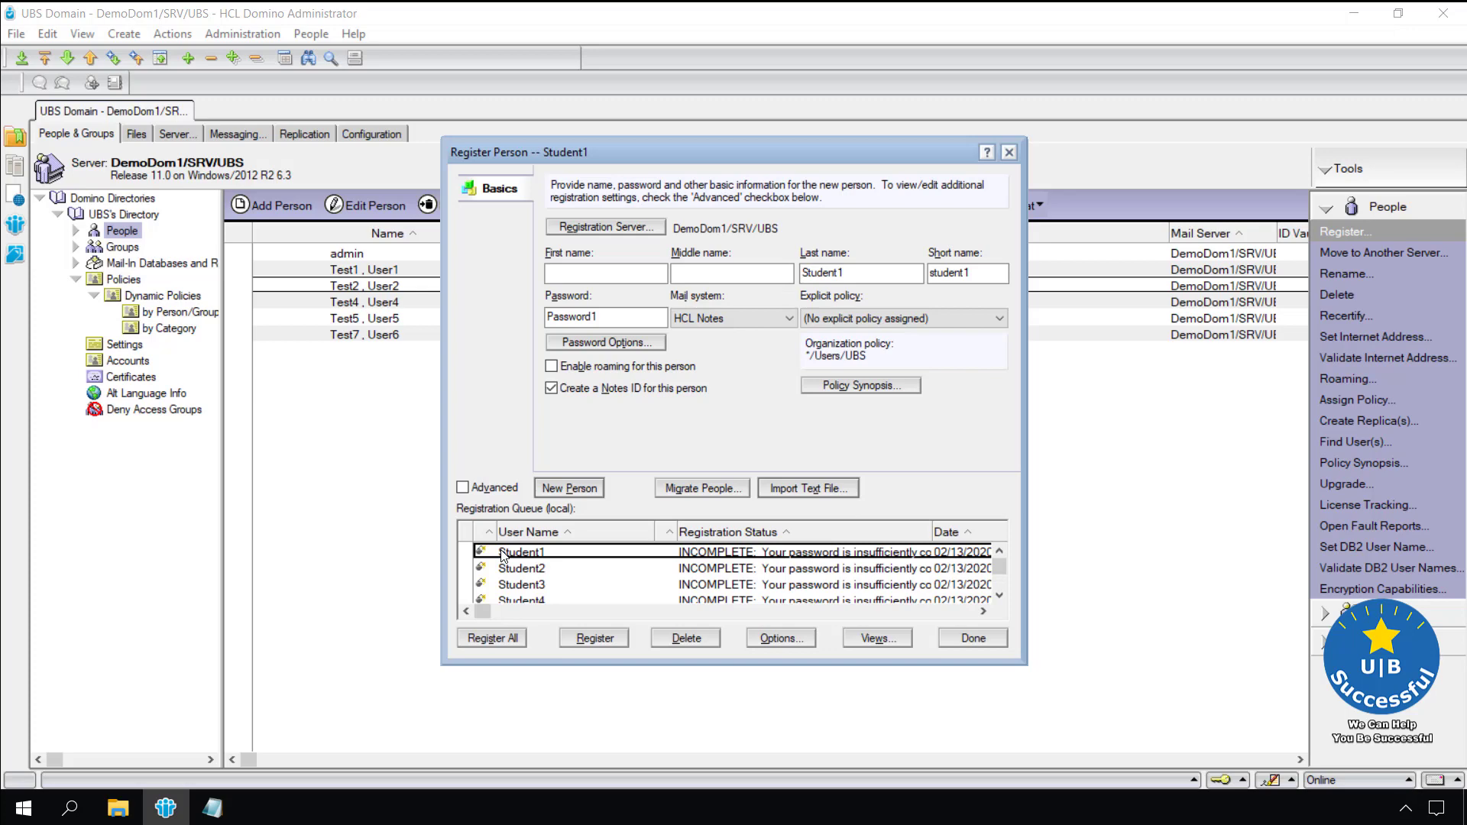
key(ctrl+a)
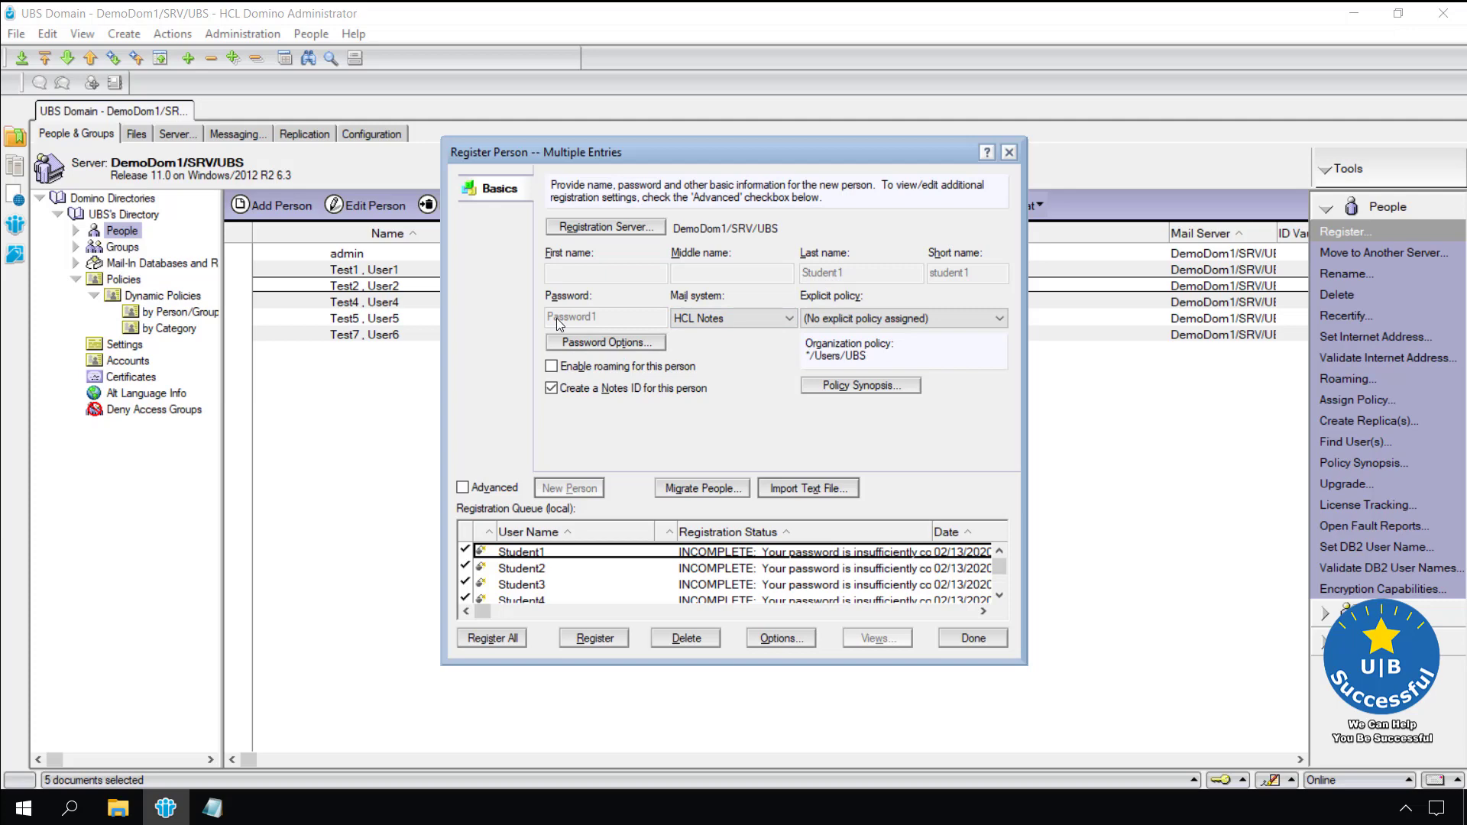
click(601, 345)
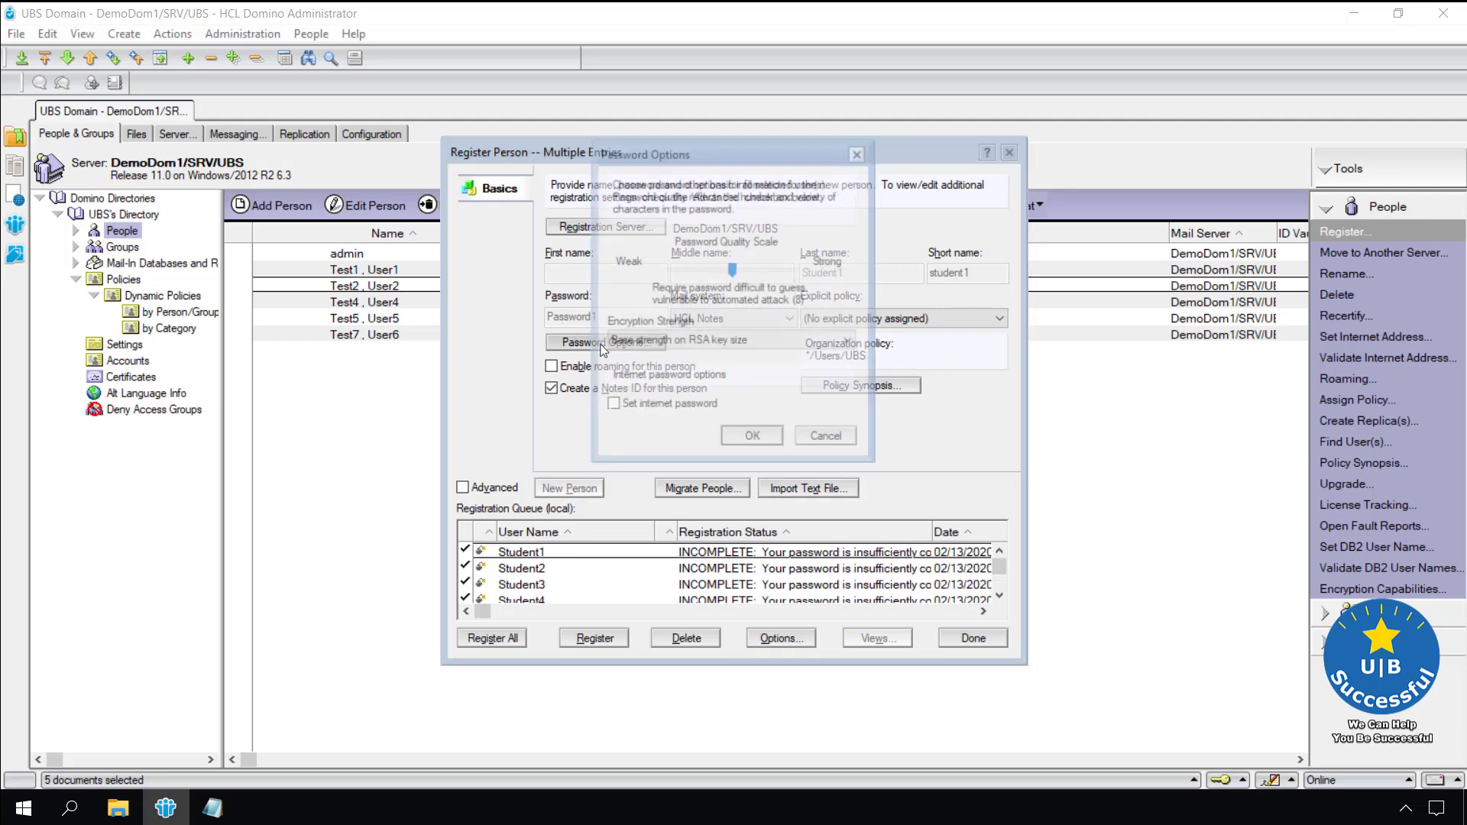
click(704, 272)
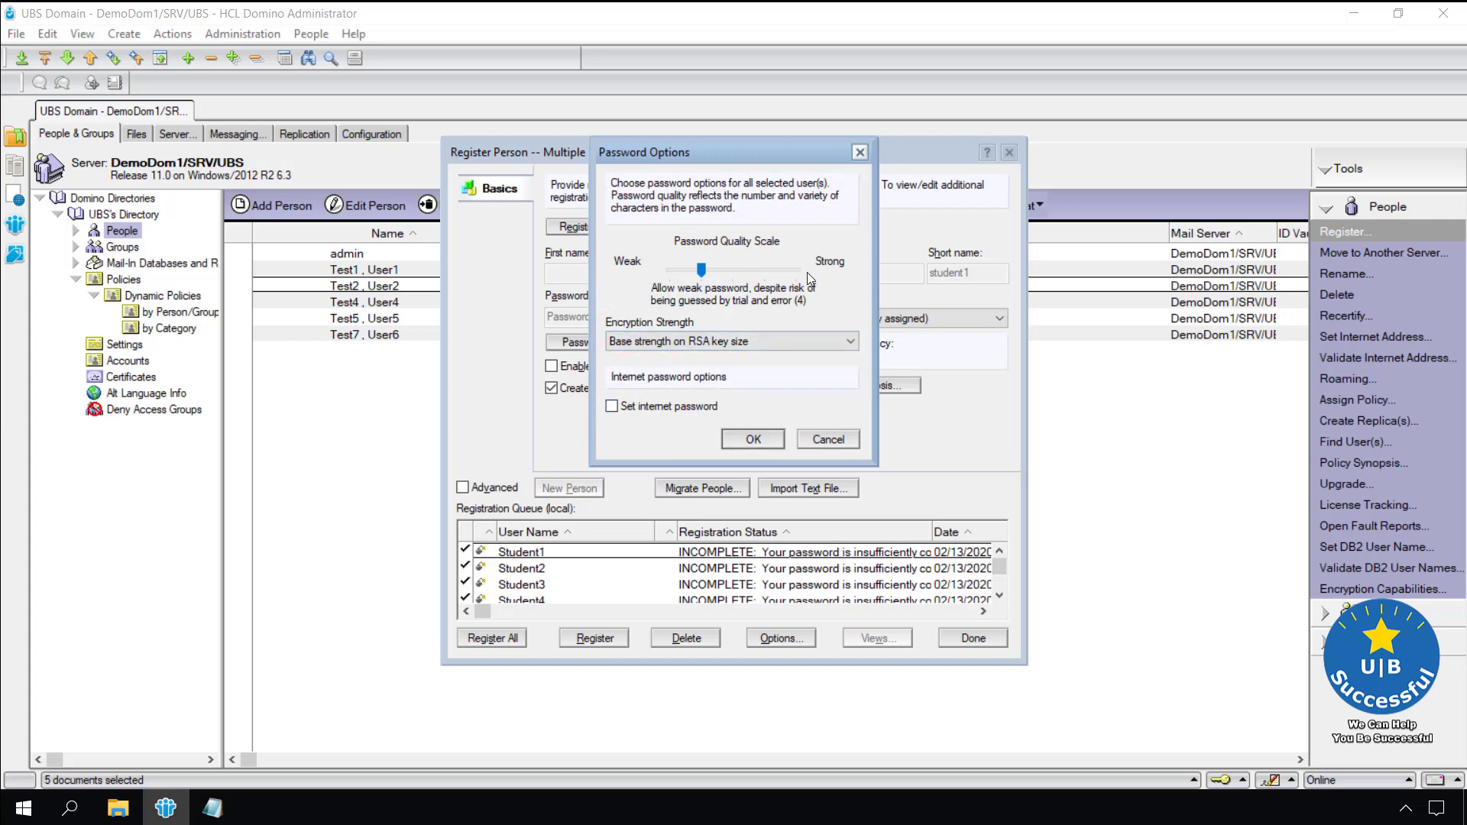
click(614, 409)
click(752, 440)
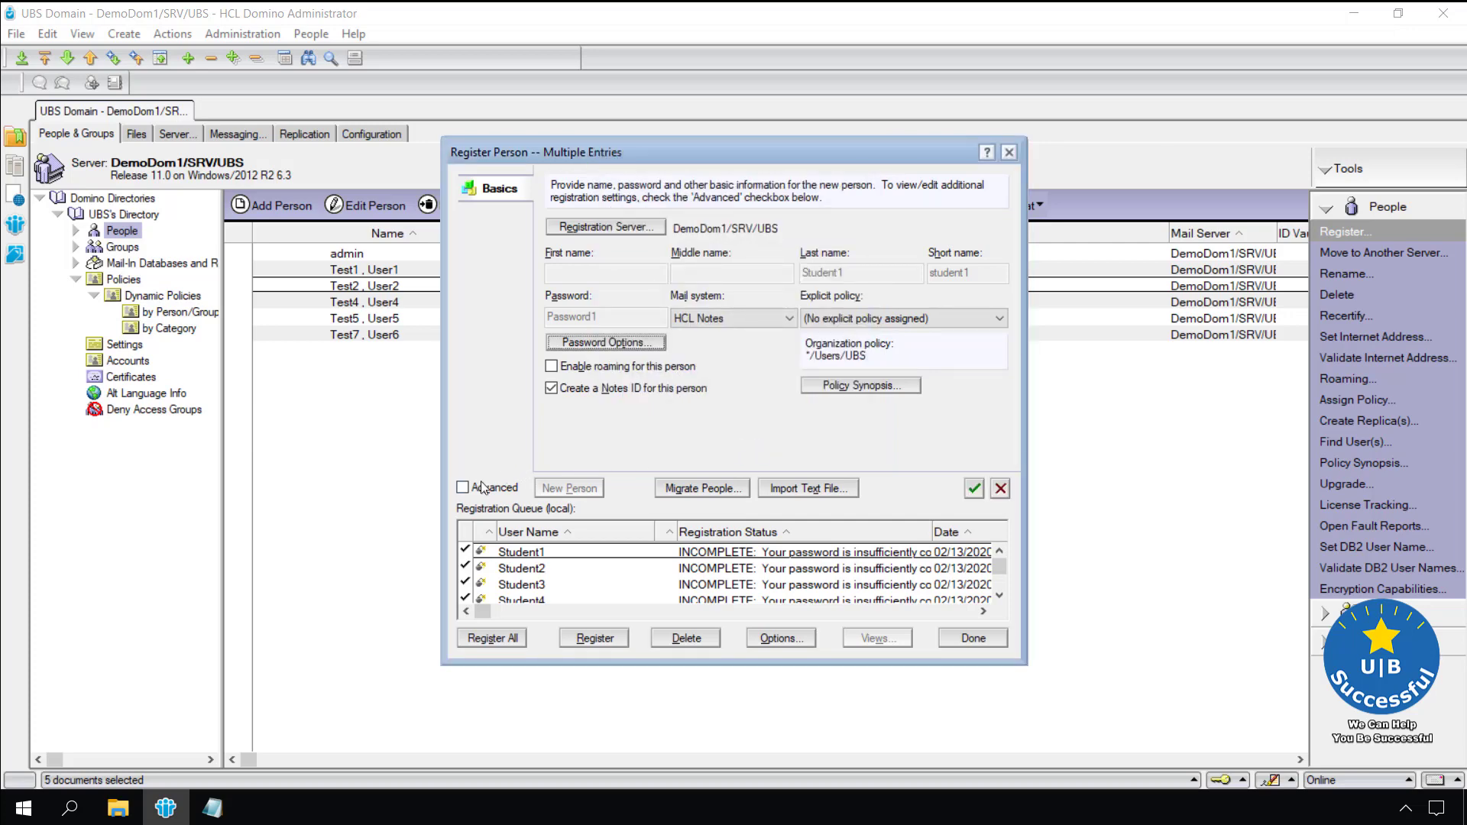
Turn on advanced settings, review the mail, address, ID, group, roaming and other options, and apply the changes to all selected entries.
click(463, 488)
click(490, 216)
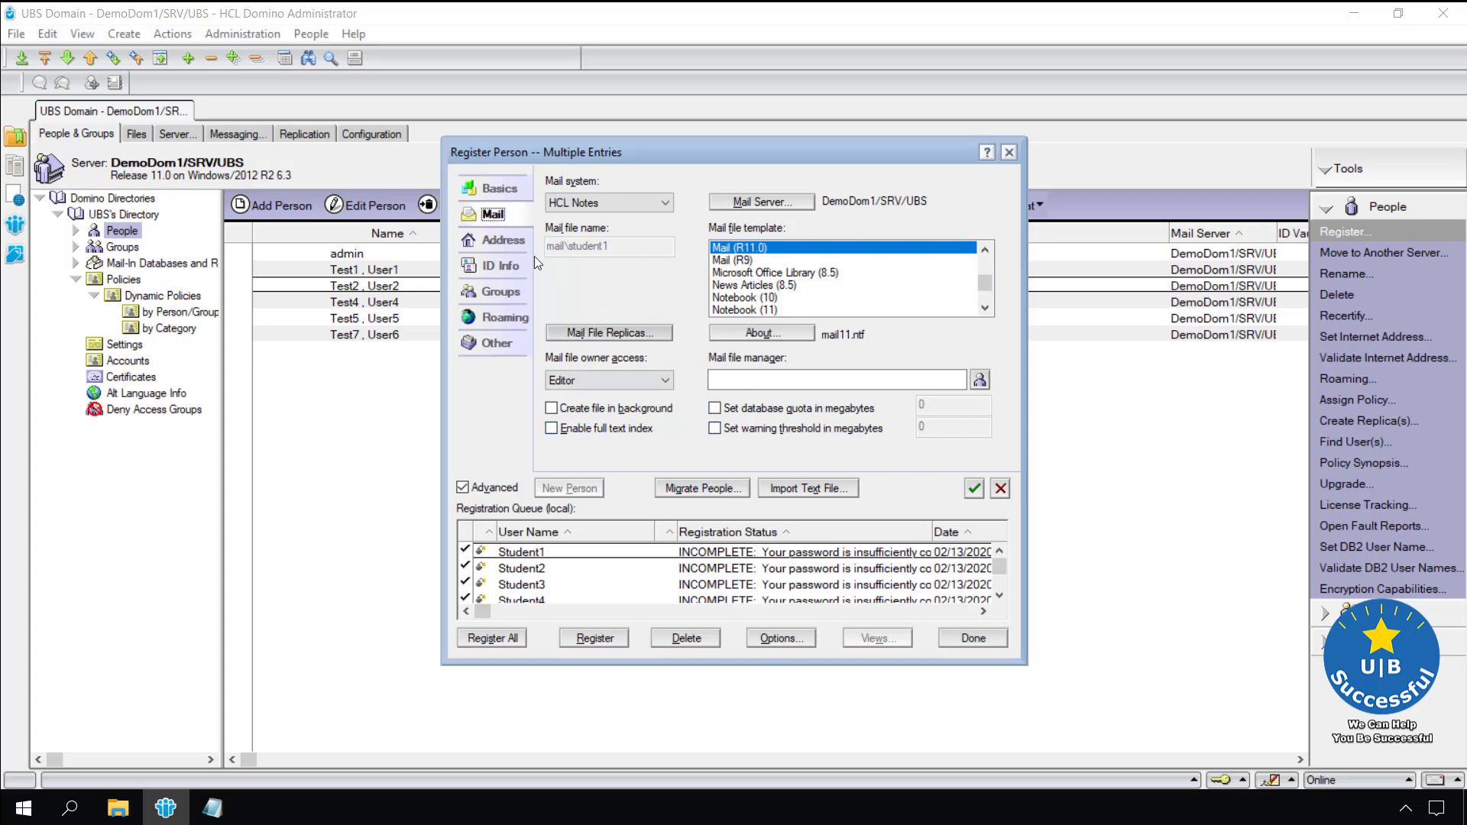
click(505, 241)
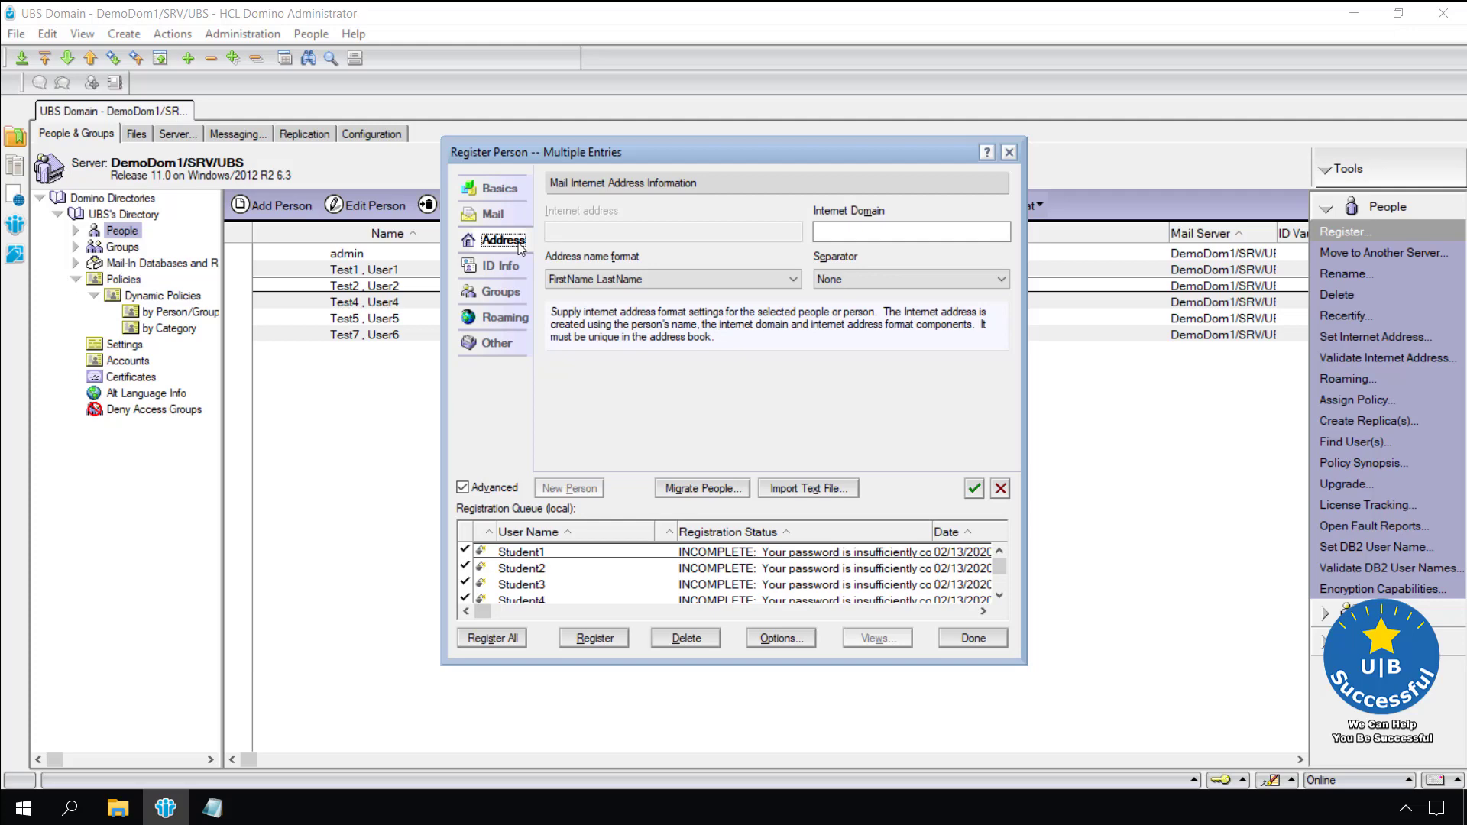
click(900, 230)
click(501, 264)
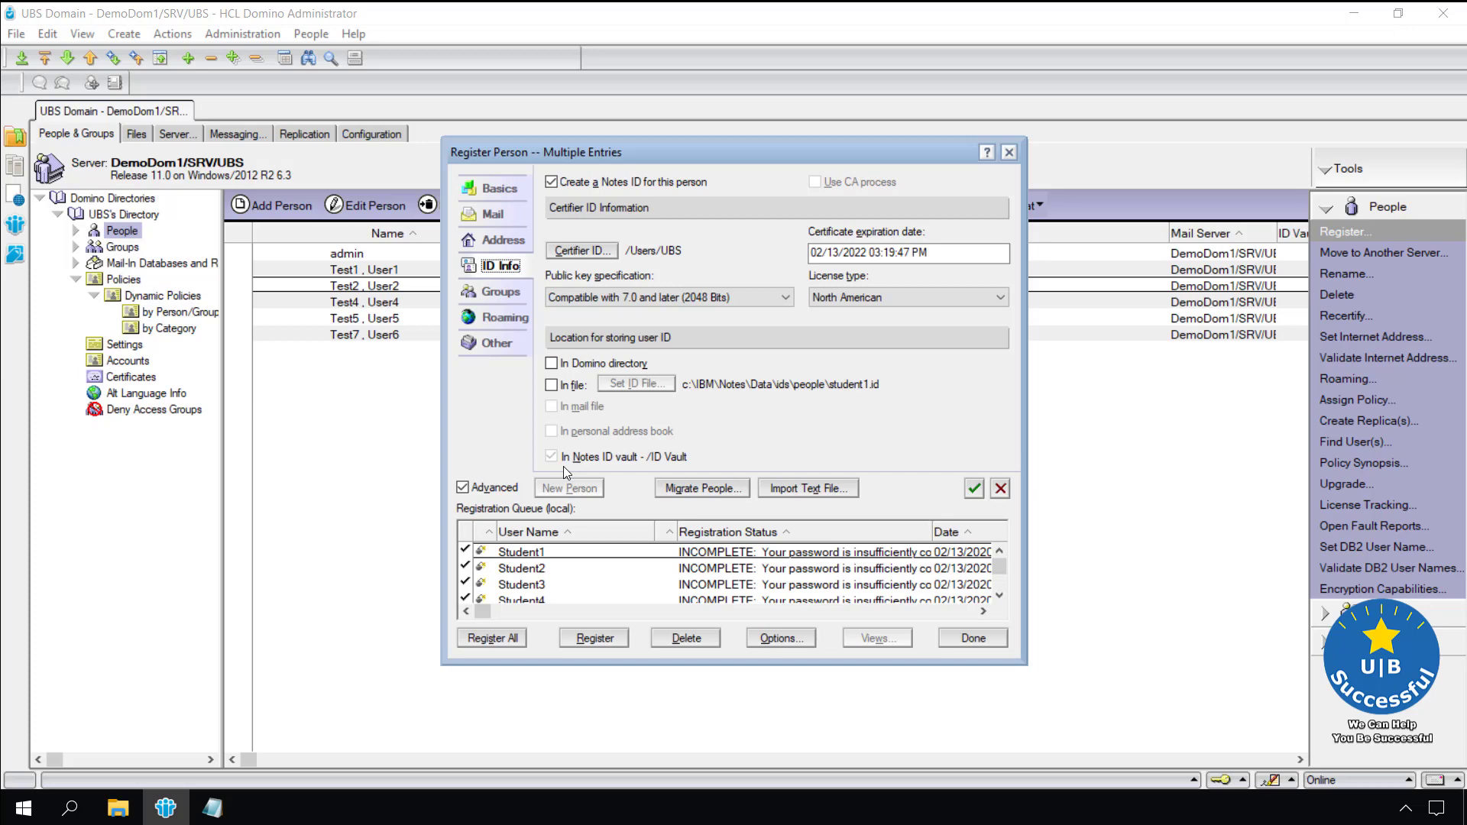
click(498, 292)
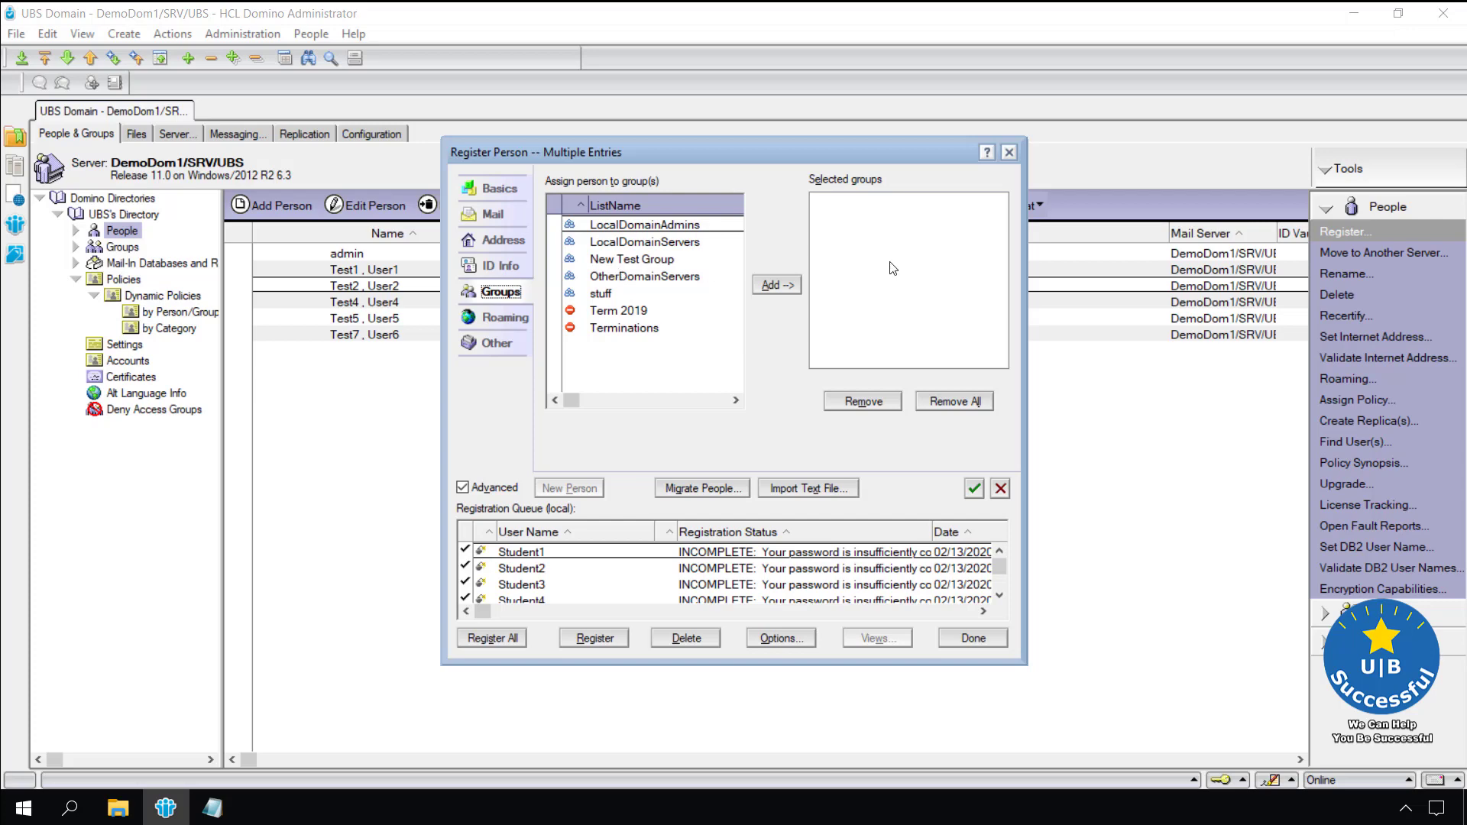
click(500, 317)
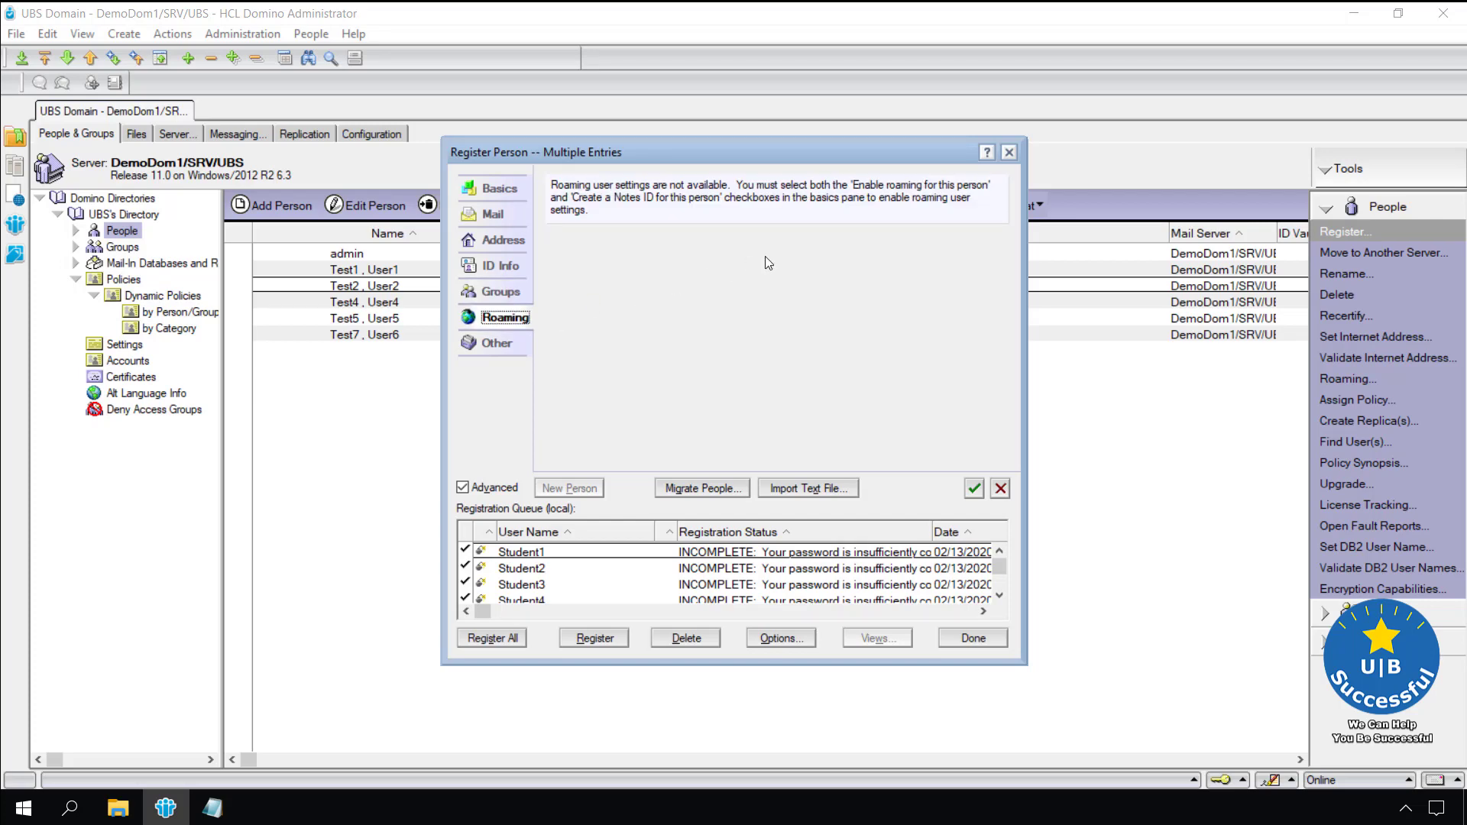
click(497, 343)
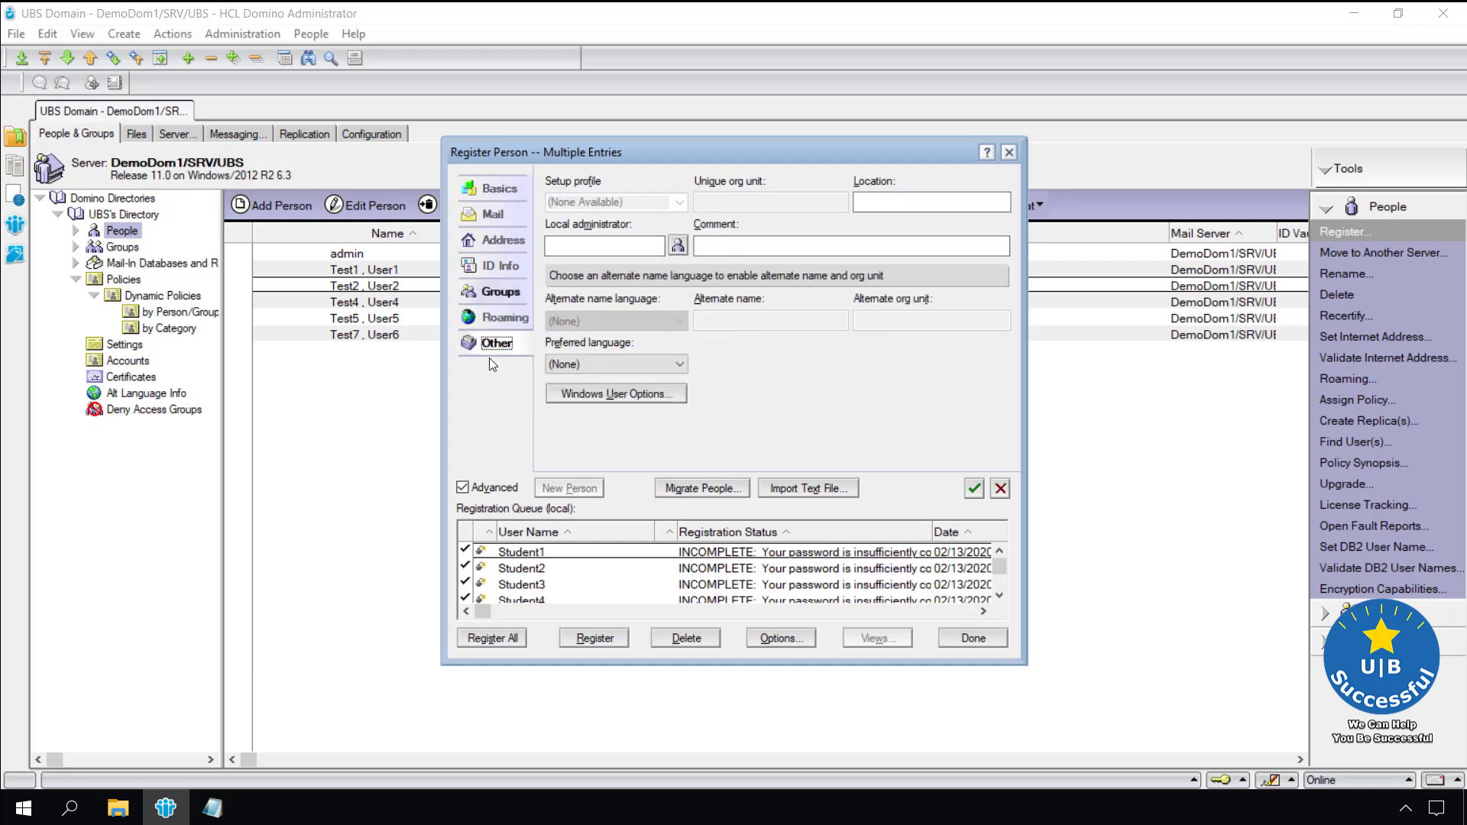
click(974, 489)
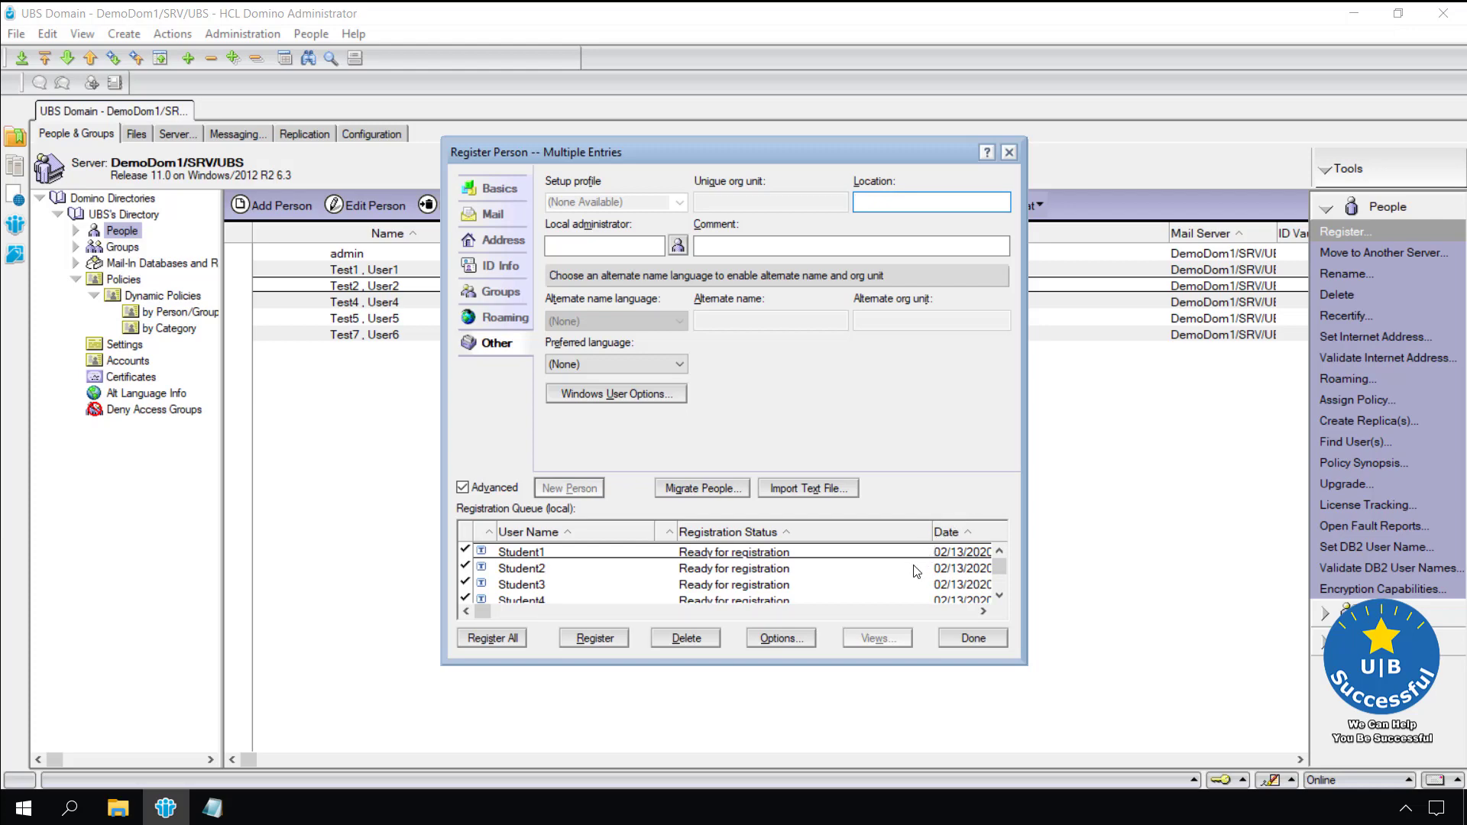
Clear the multiple selection, enter a first name for the Student5 entry in its basic information, and apply the change.
click(479, 189)
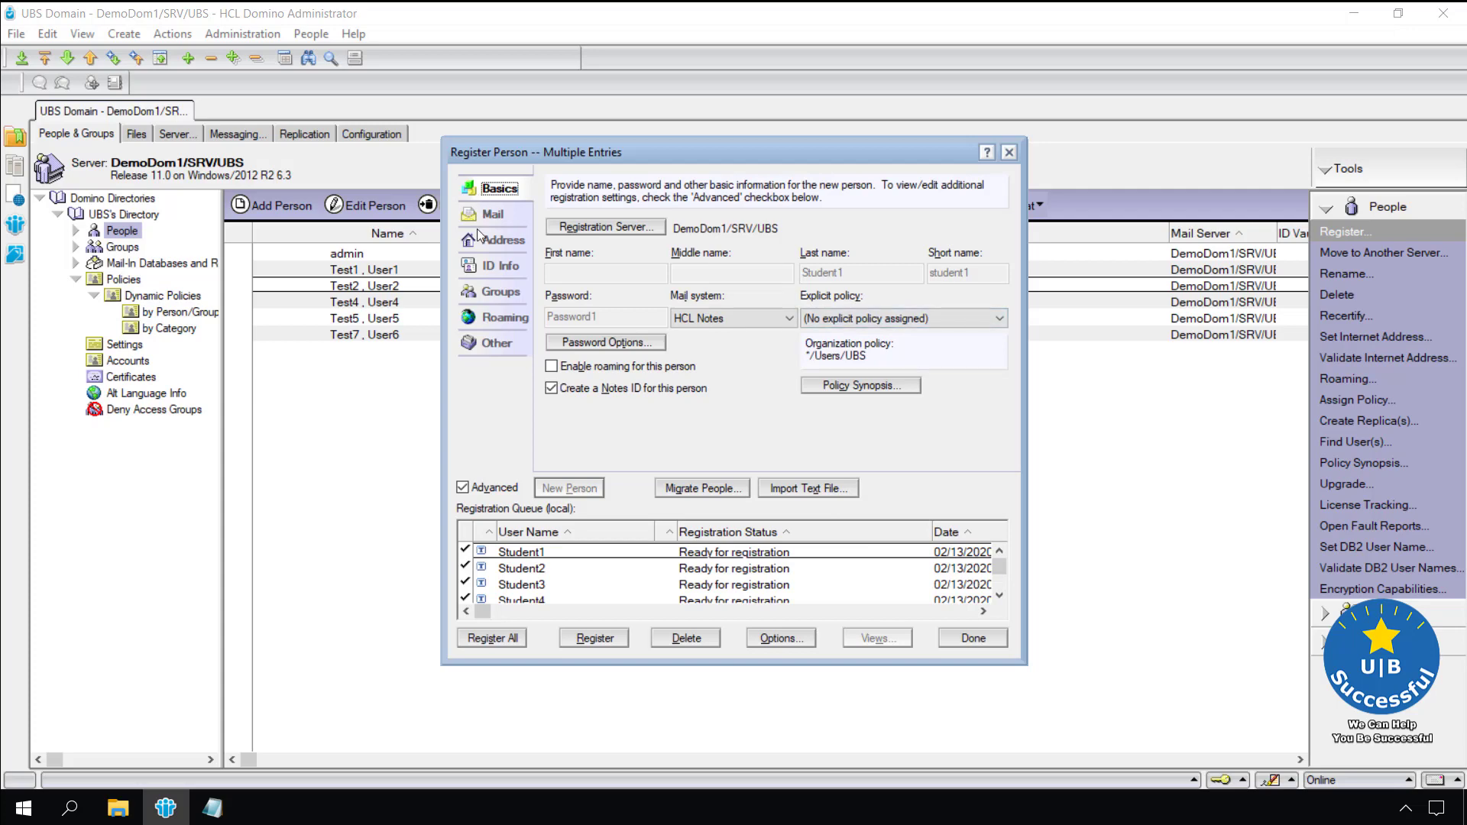
click(465, 554)
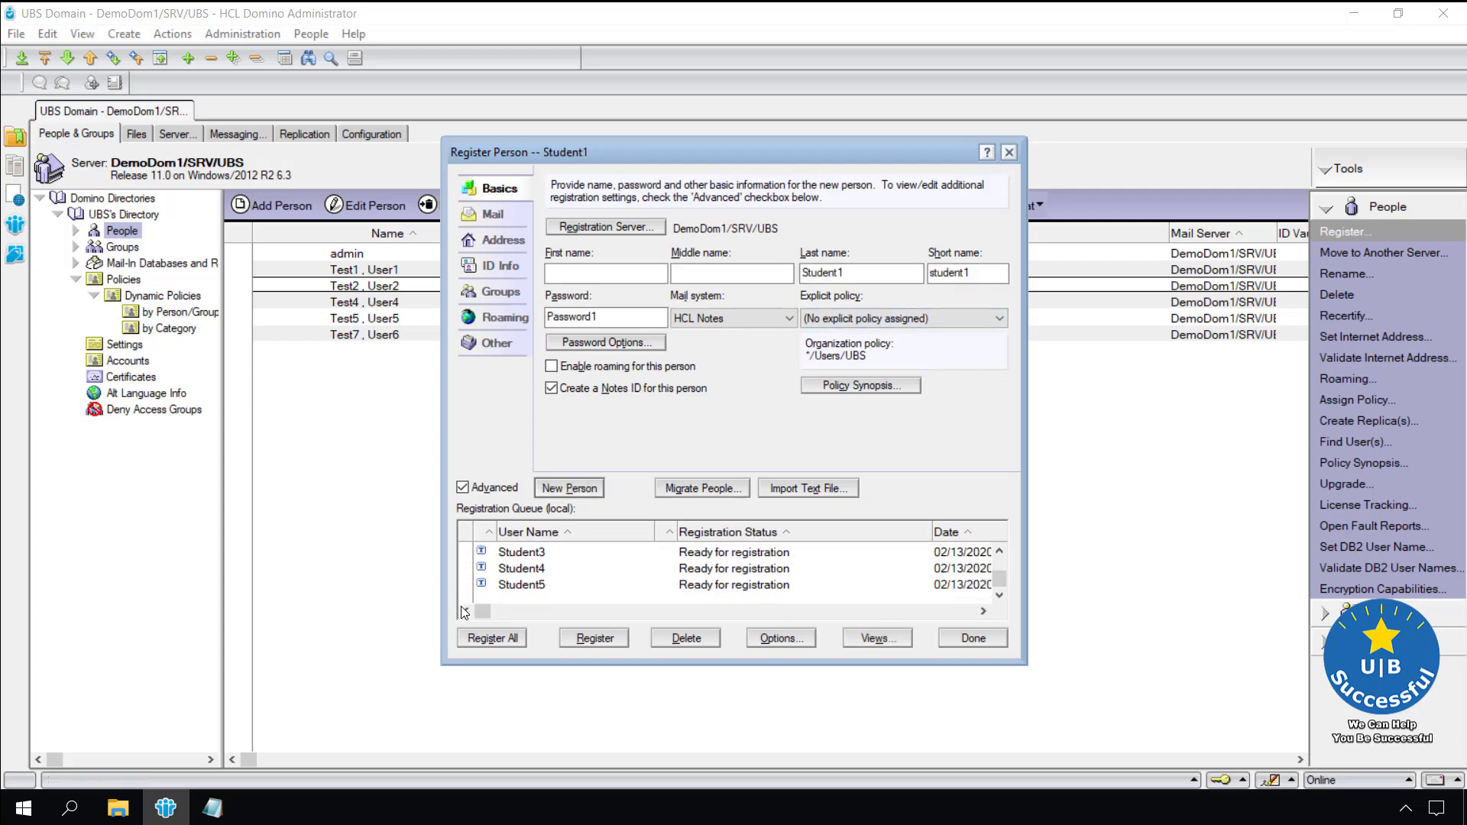
click(709, 587)
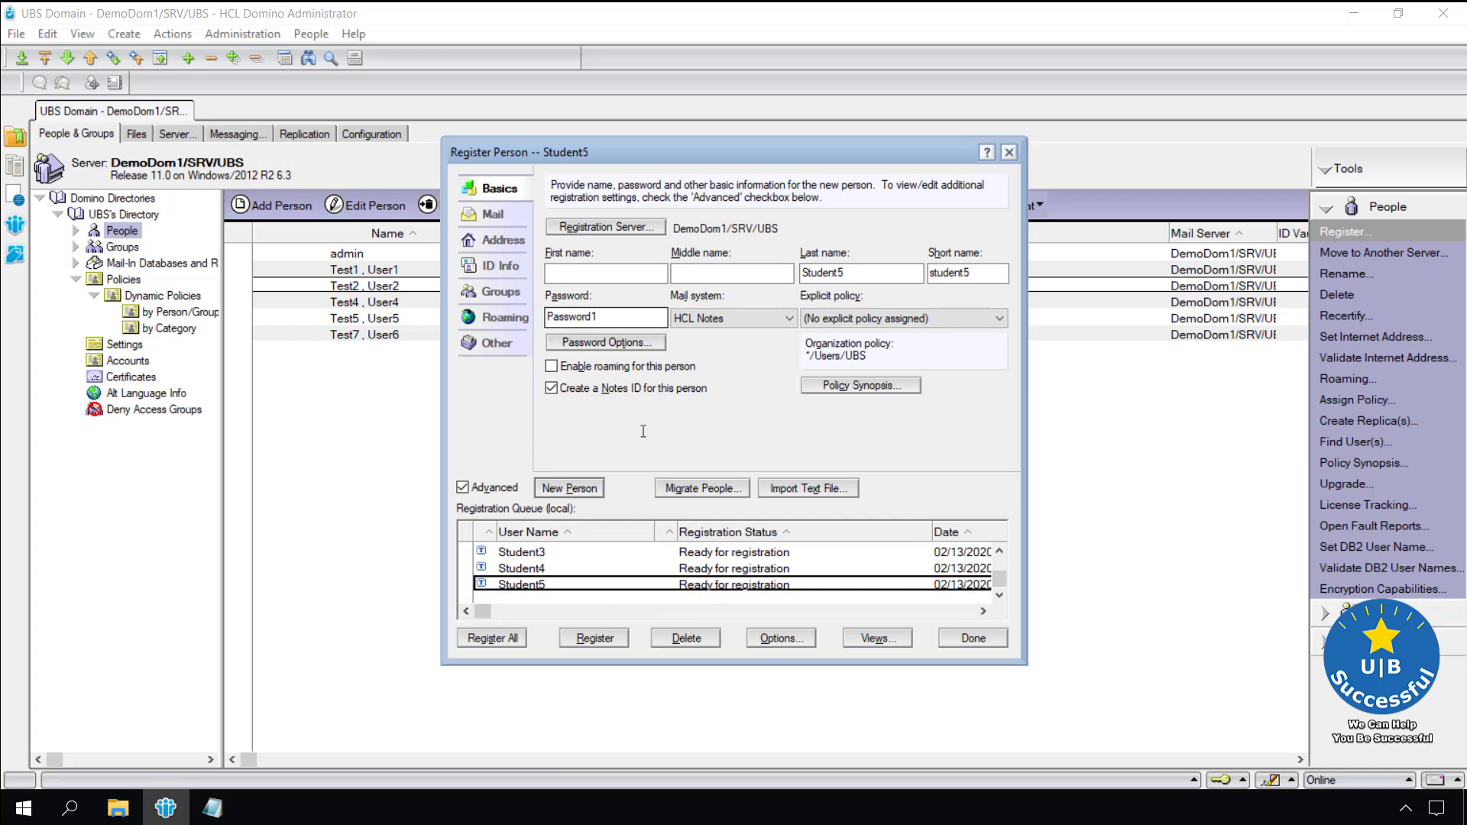
click(576, 275)
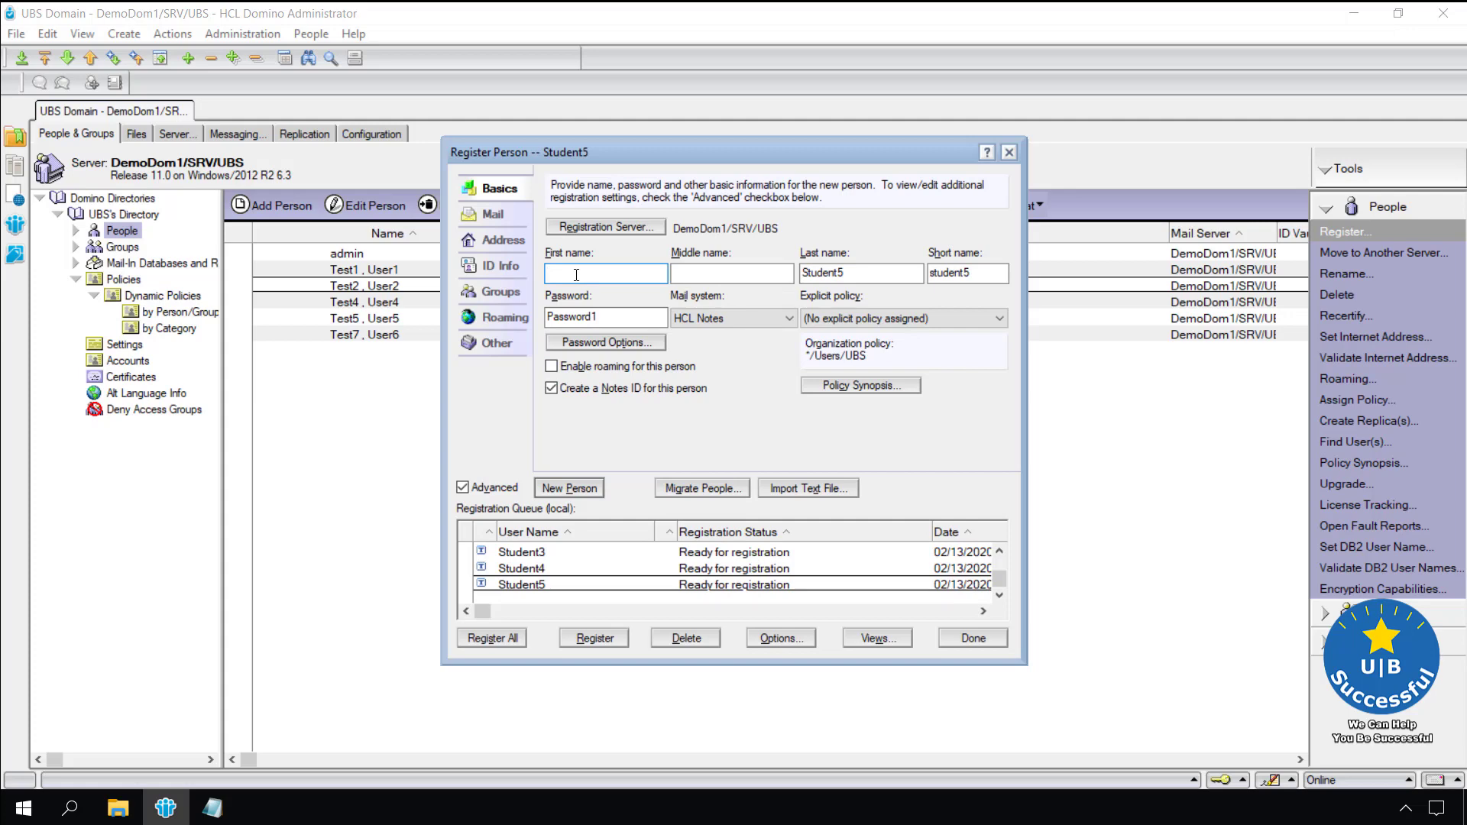
text(Jeff)
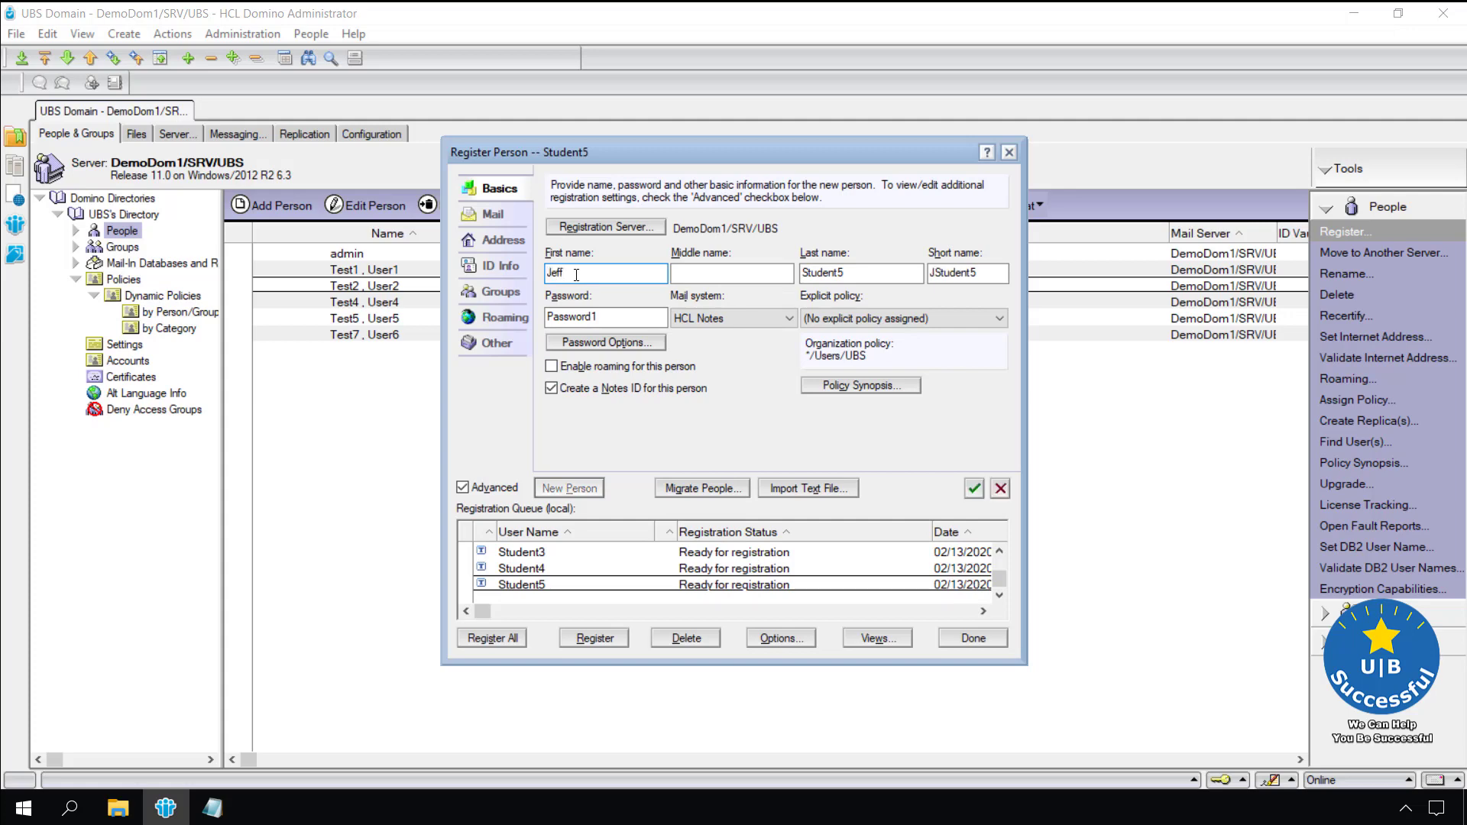
click(973, 488)
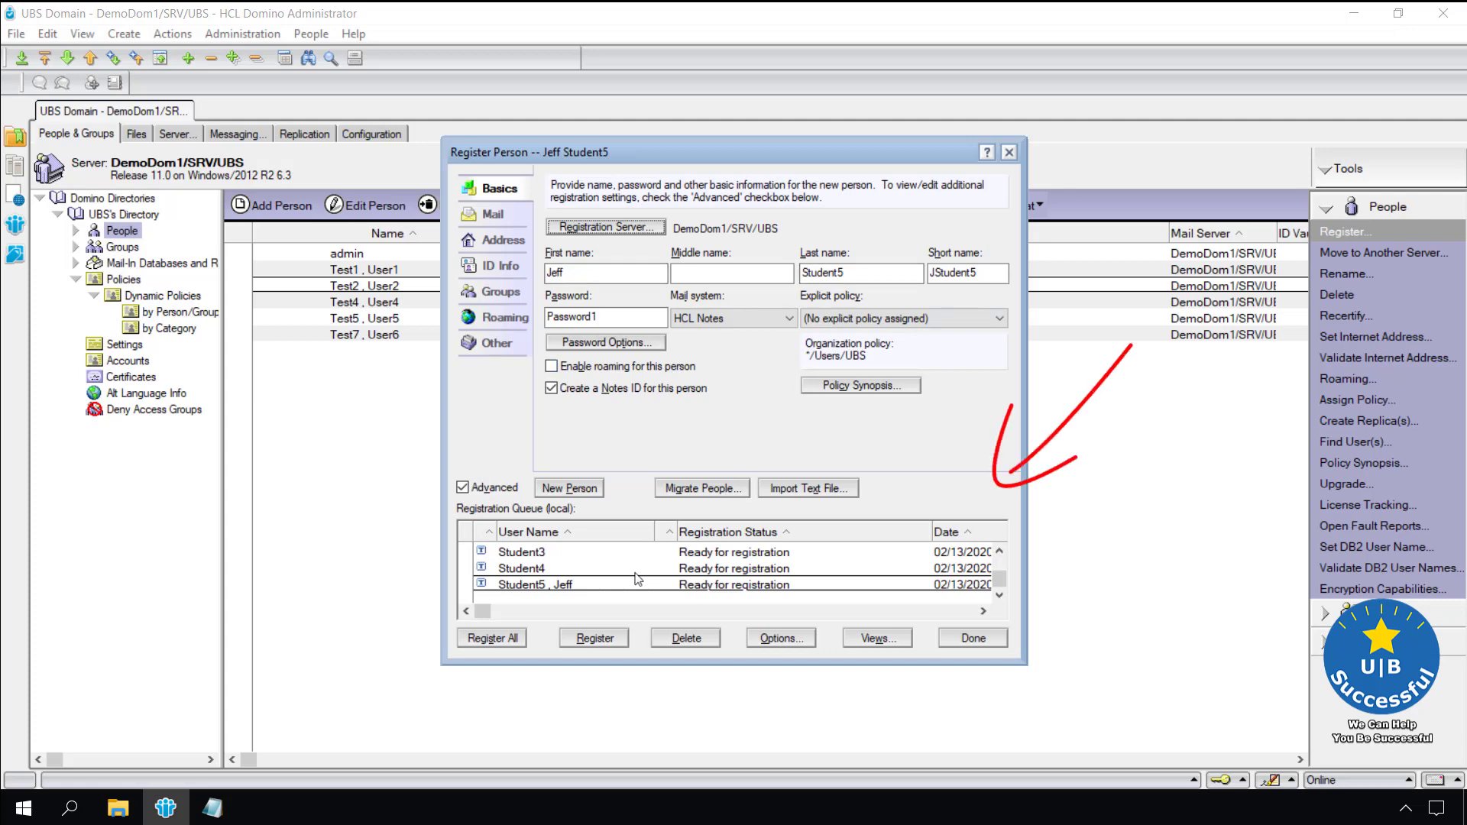
Register all people in the queue and close the Register Person dialog.
click(492, 644)
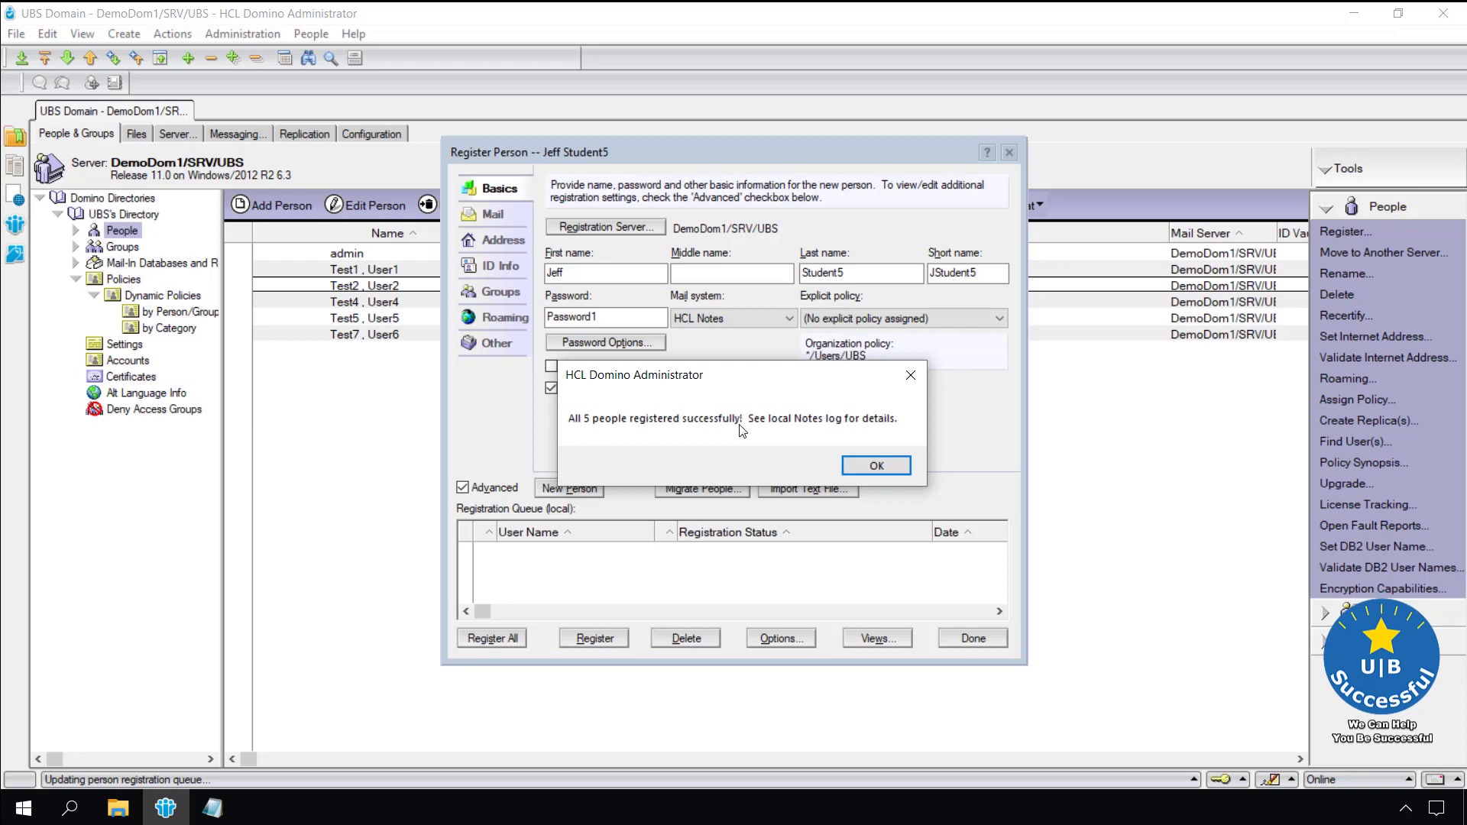
click(876, 465)
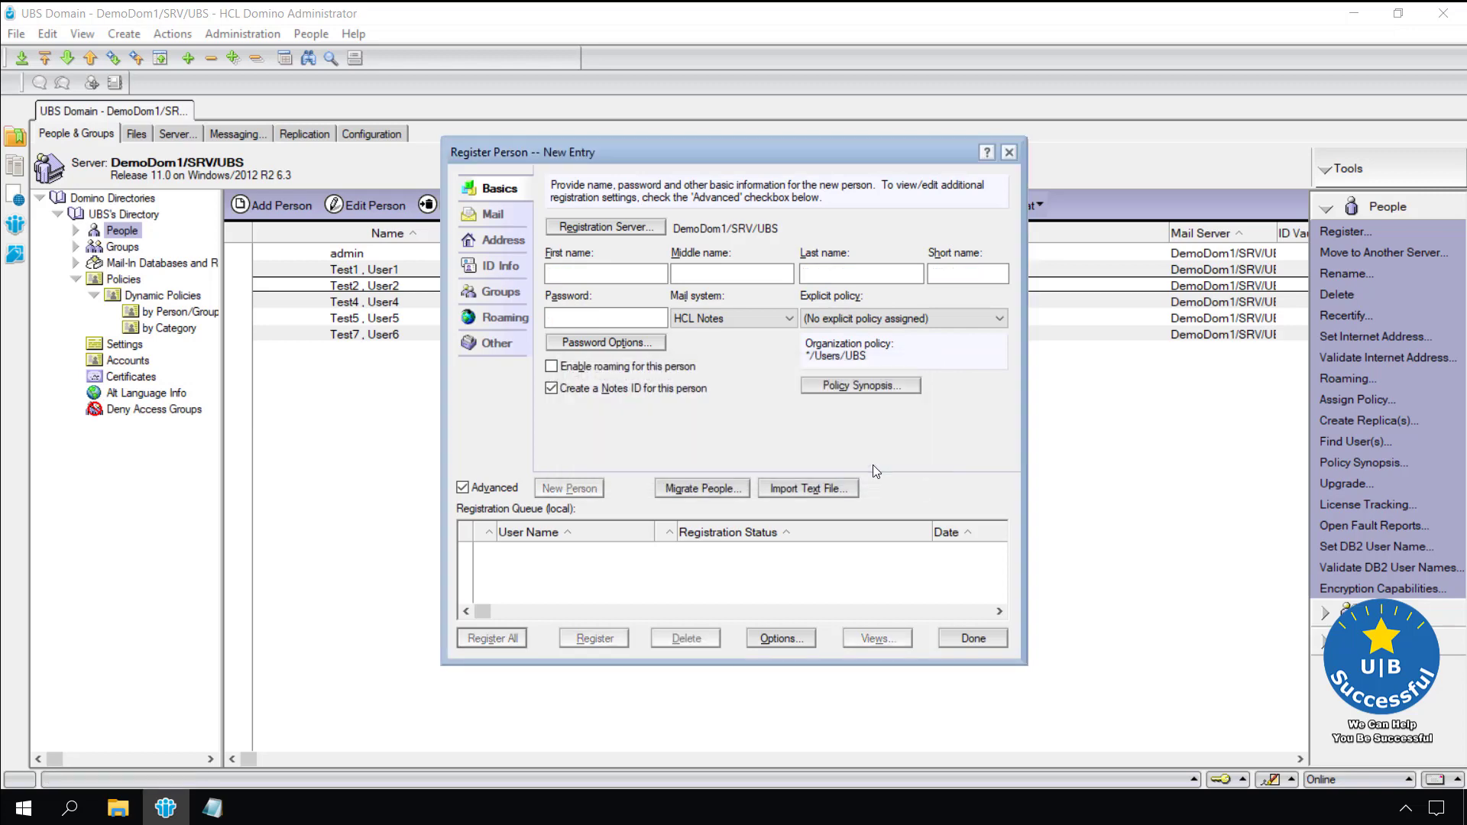
click(989, 640)
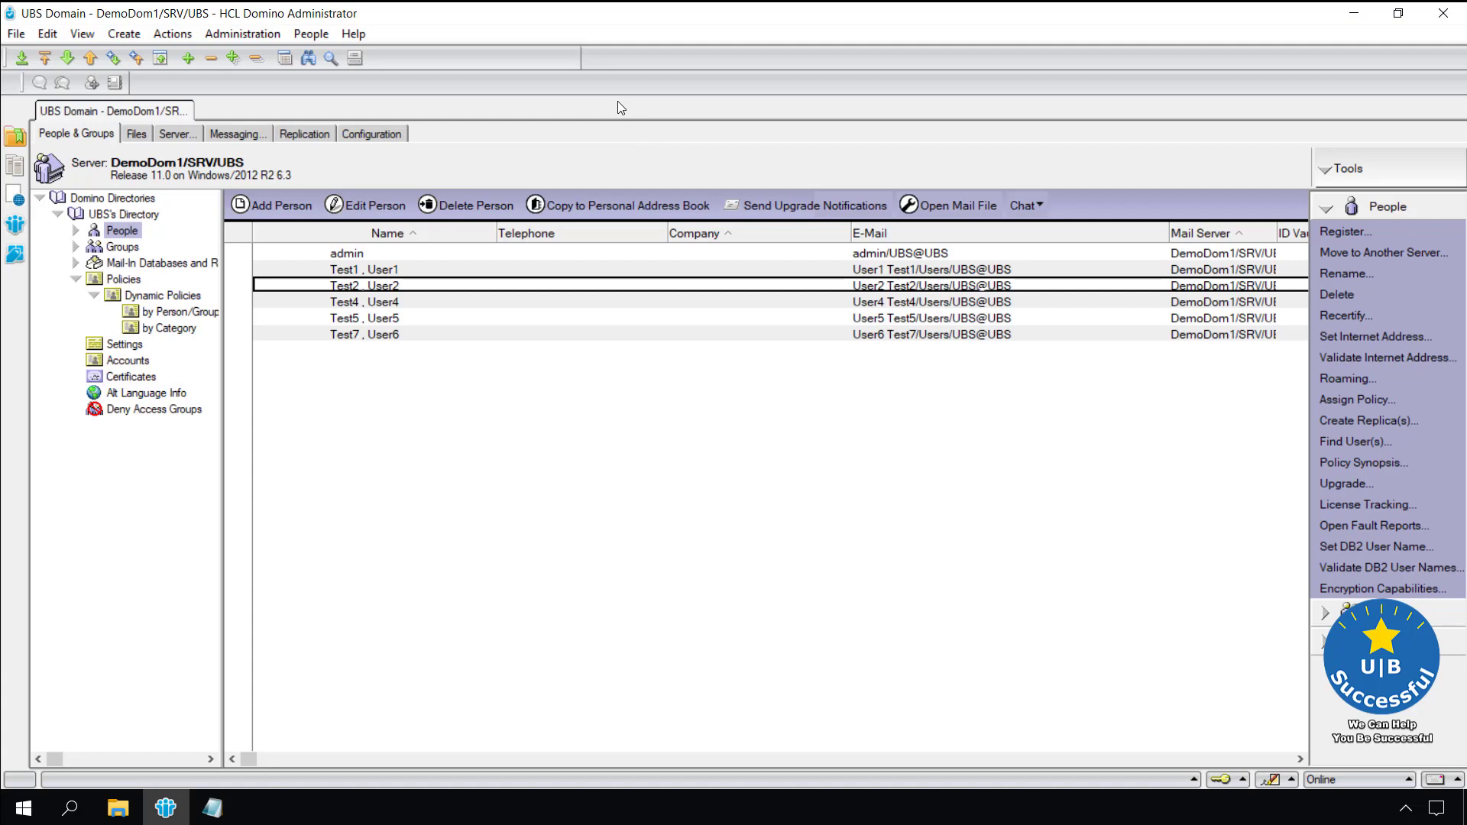
Open the local admin's Log, check the 02/13/2020 Miscellaneous Events document for the registration results, and close the log.
key(ctrl+o)
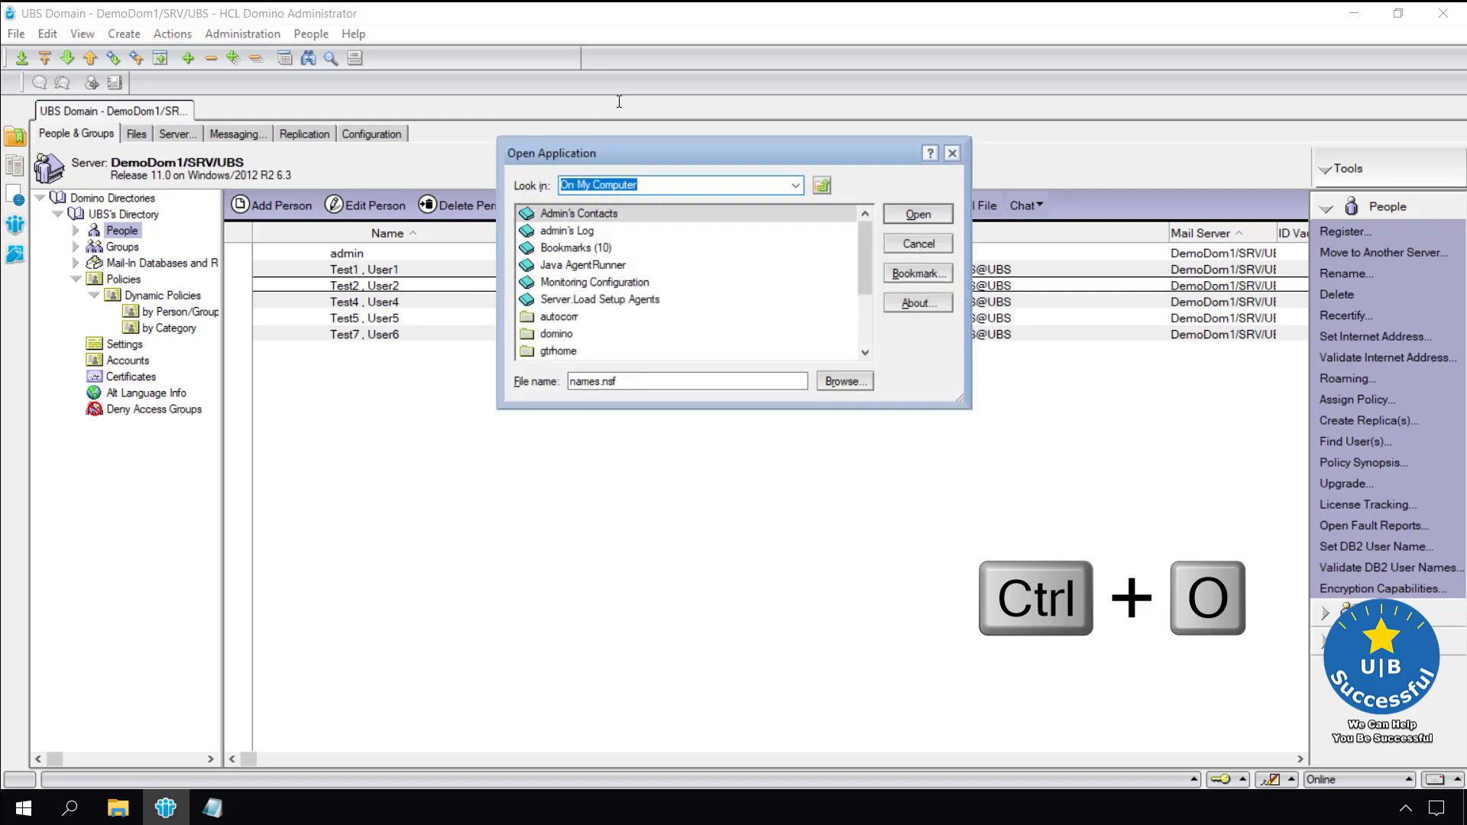
click(563, 236)
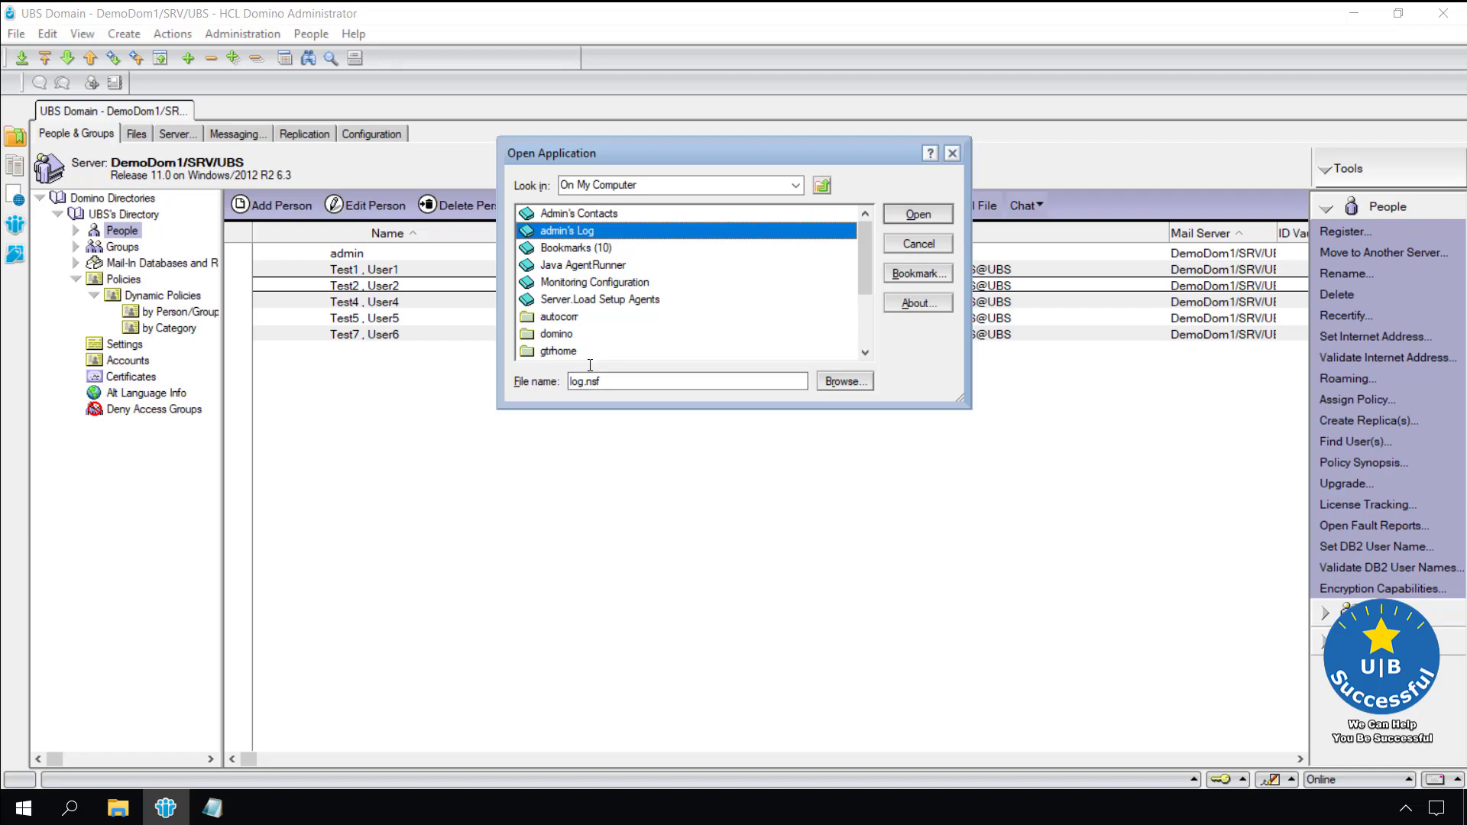
click(917, 215)
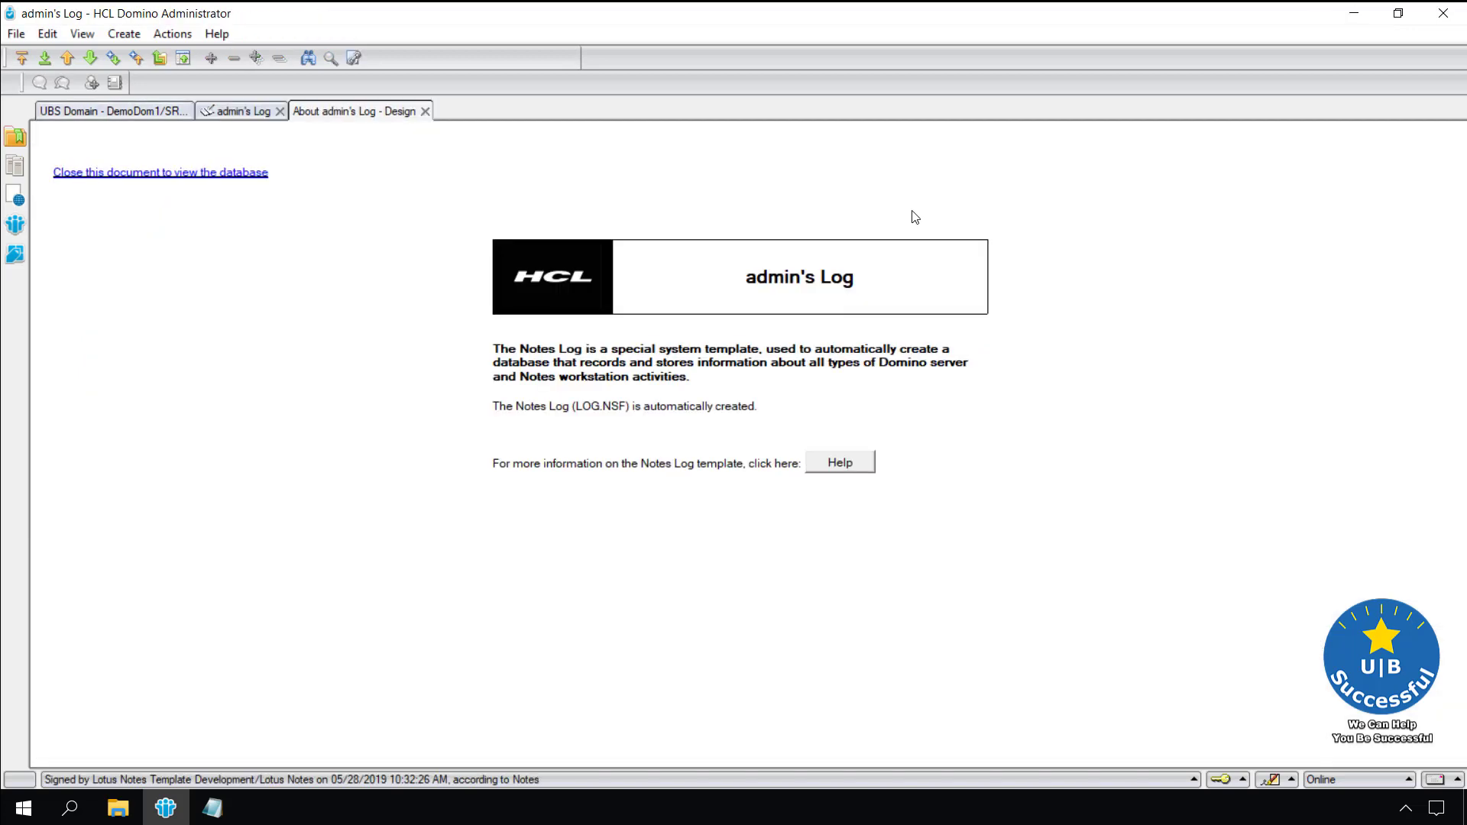
click(425, 112)
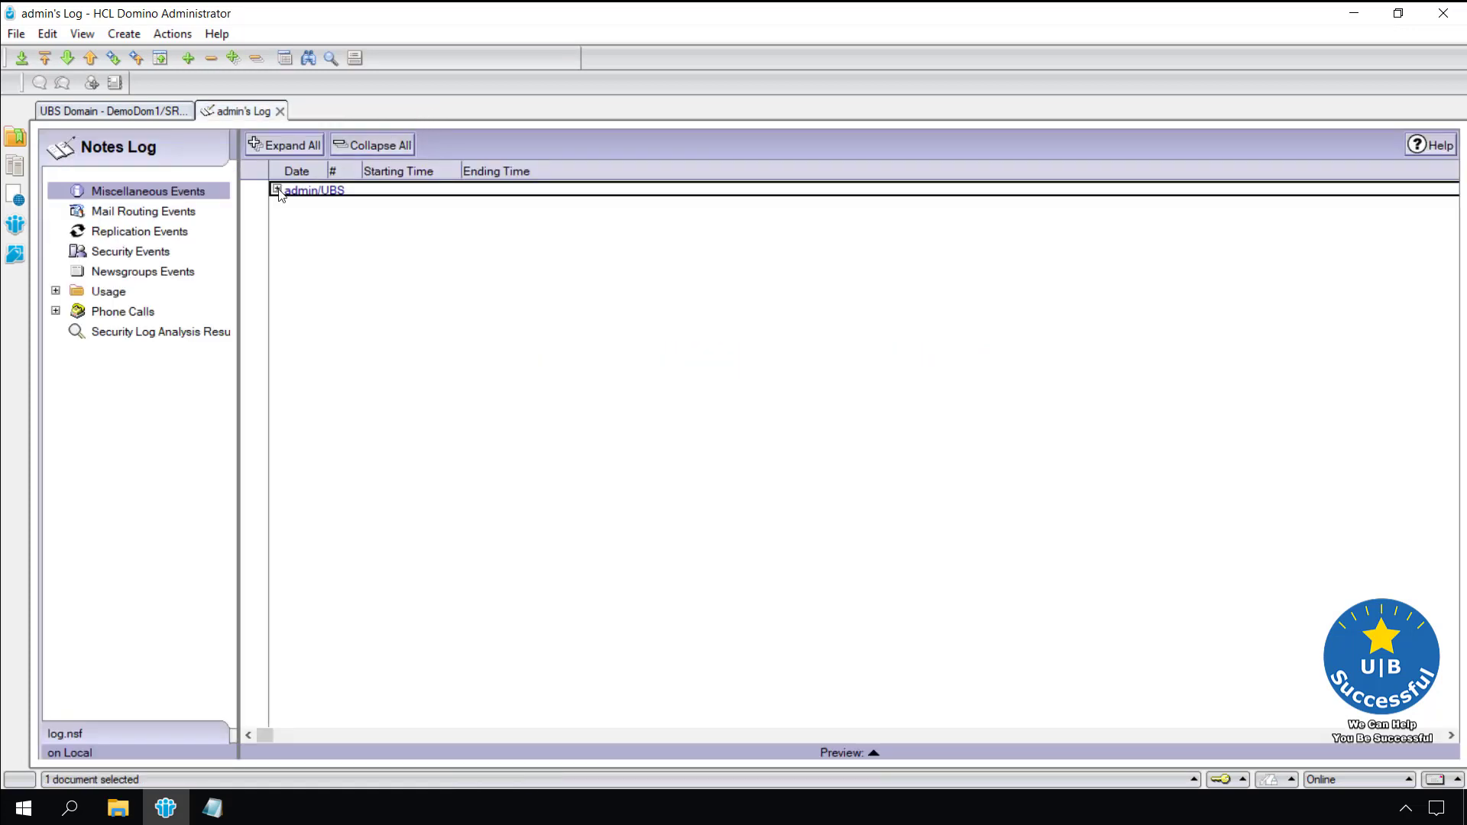
click(278, 190)
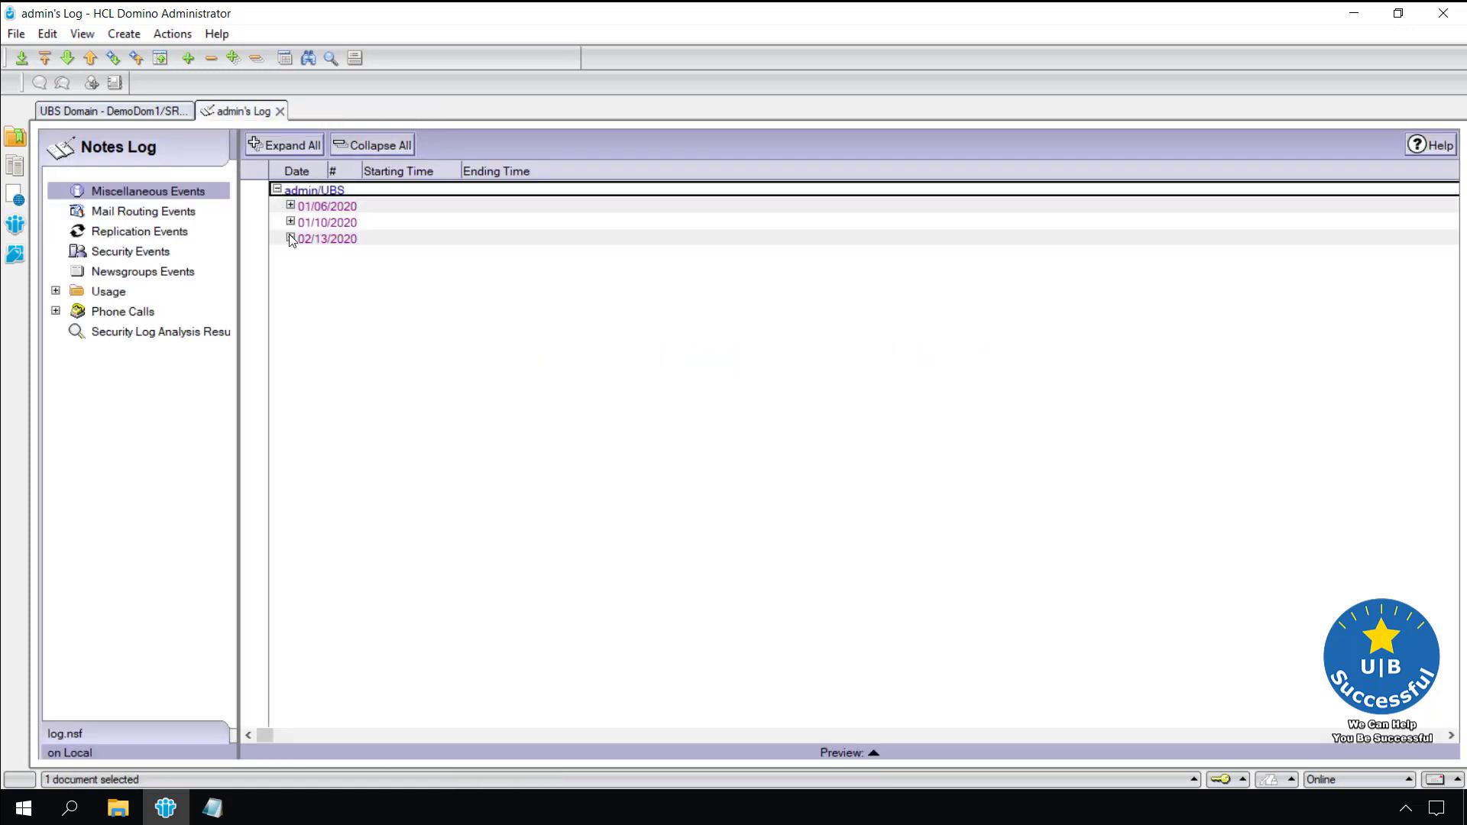
click(291, 239)
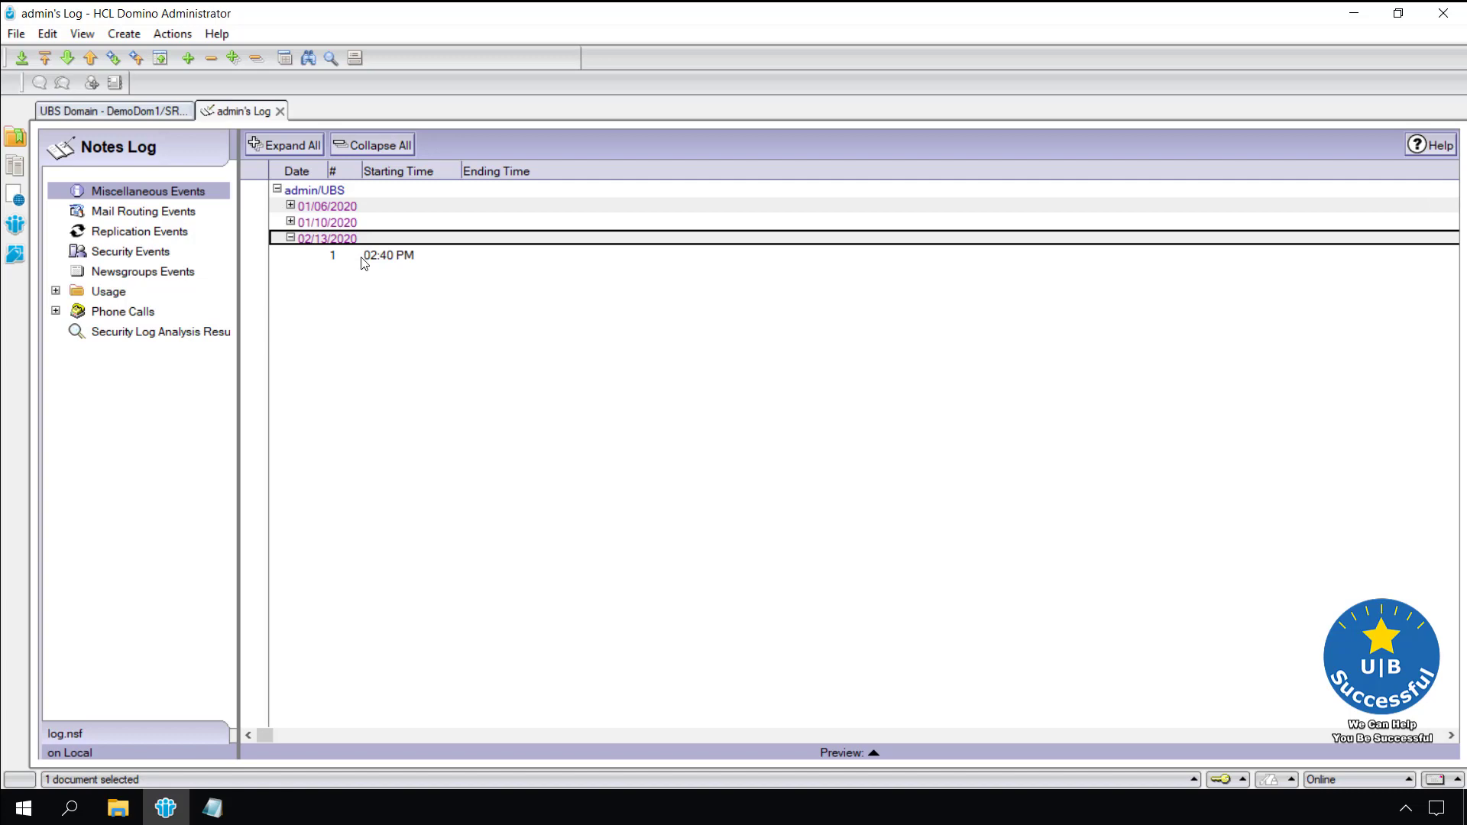
double_click(364, 256)
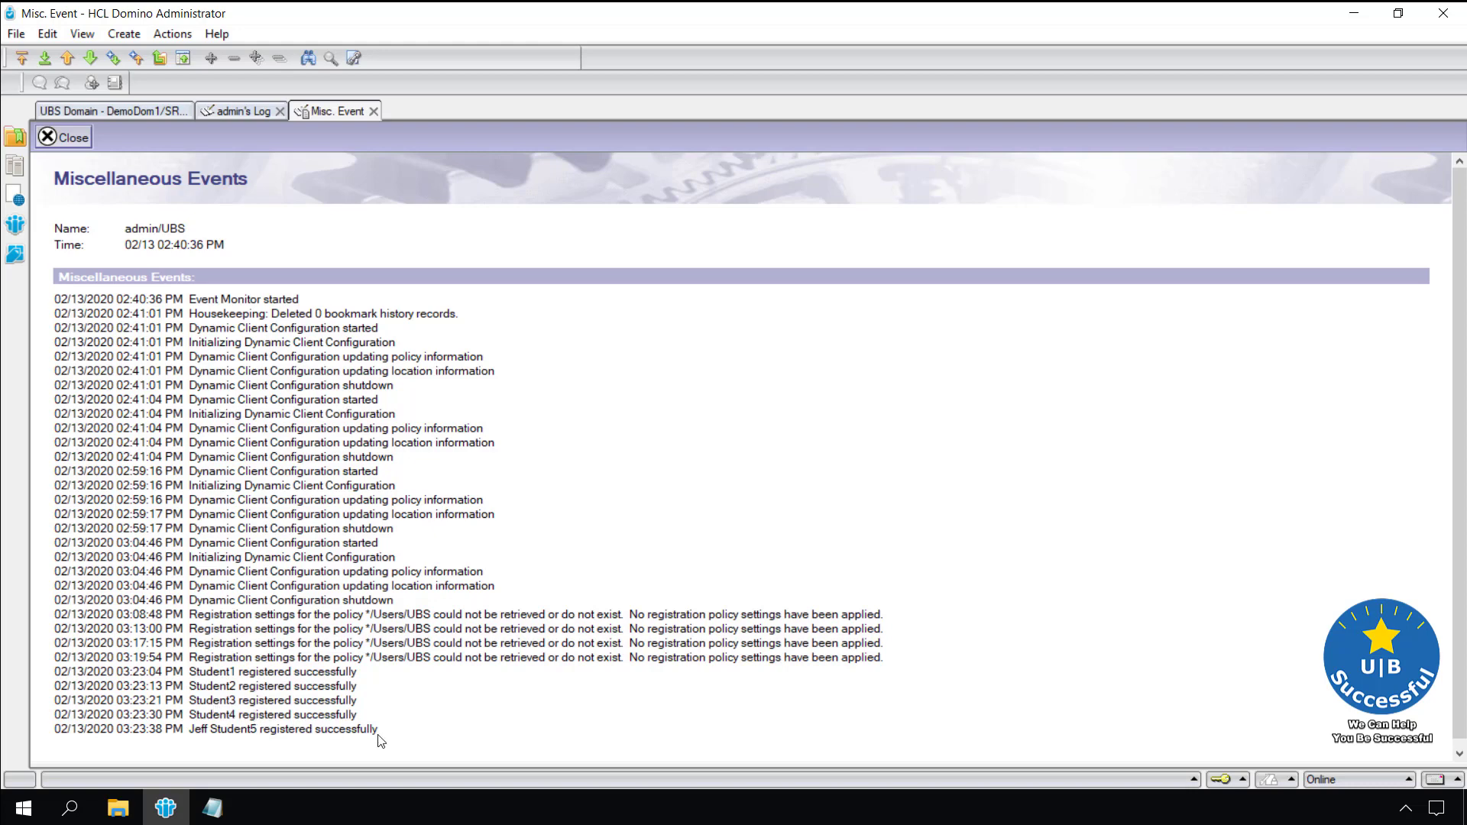
click(373, 112)
click(280, 112)
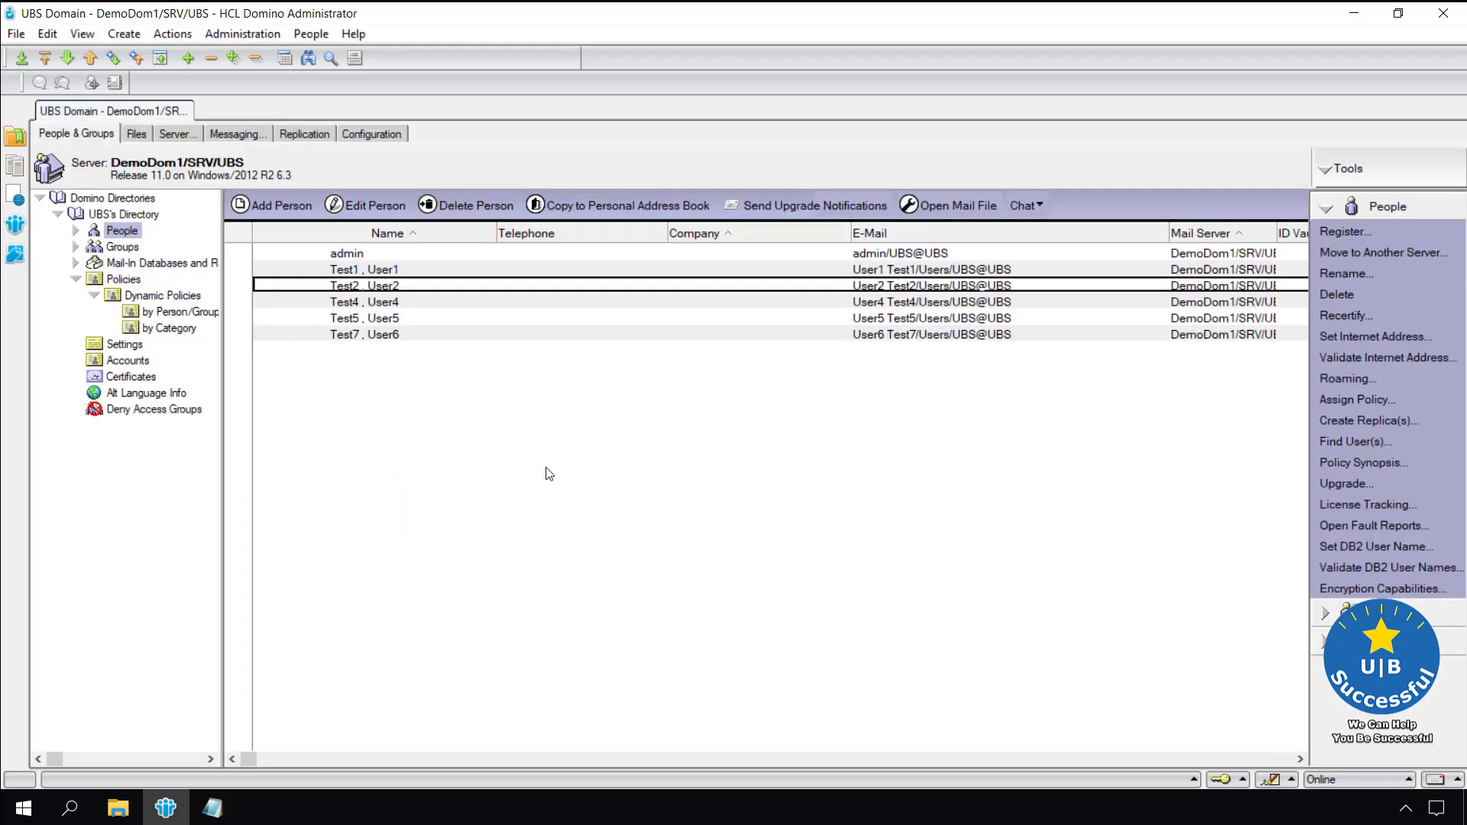
Open the ID Vault Desc database from the server's IBM_ID_VAULT folder, check its vault users, and return to the server view.
click(137, 134)
double_click(313, 219)
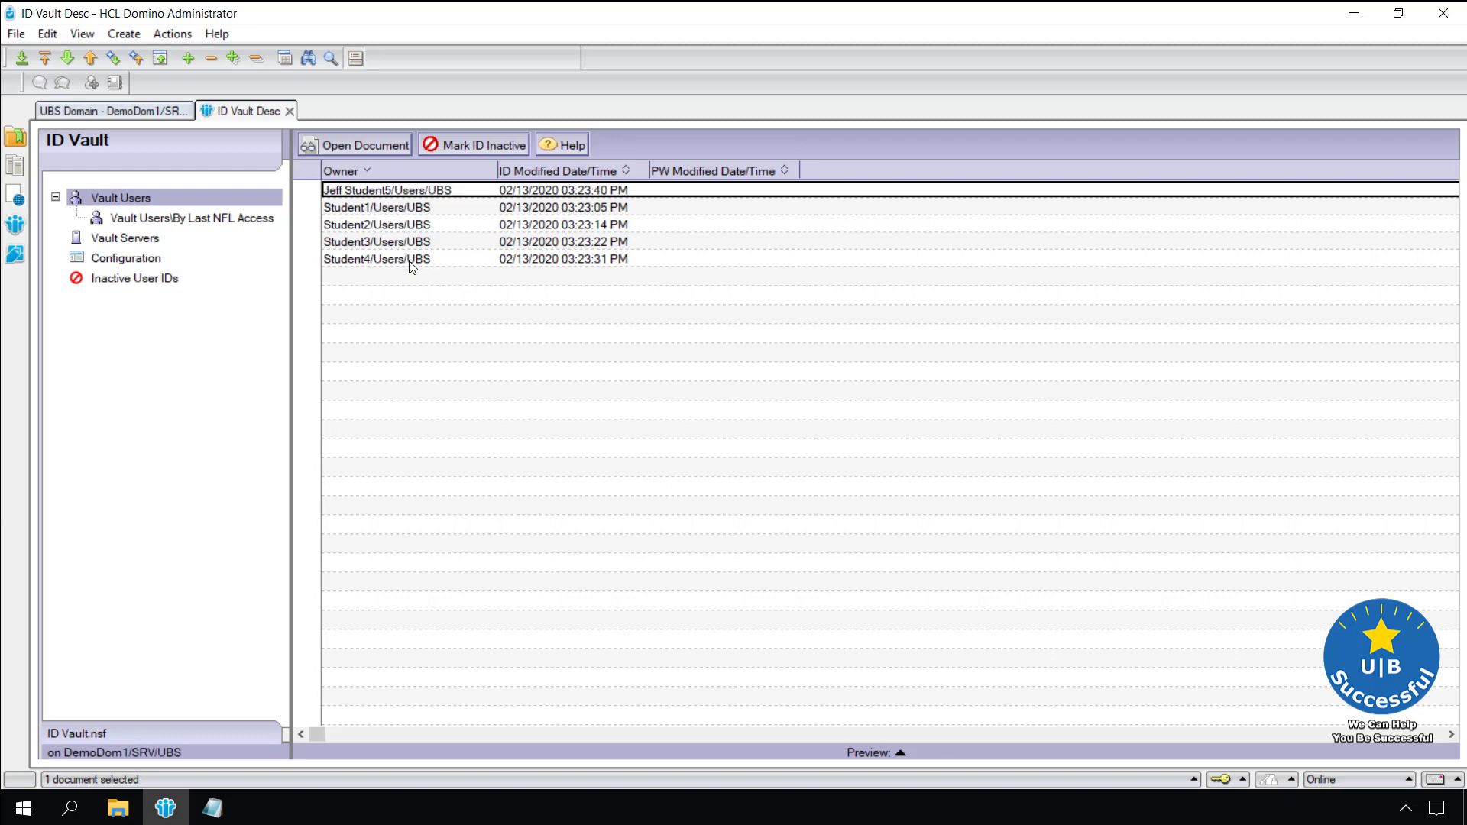
click(124, 112)
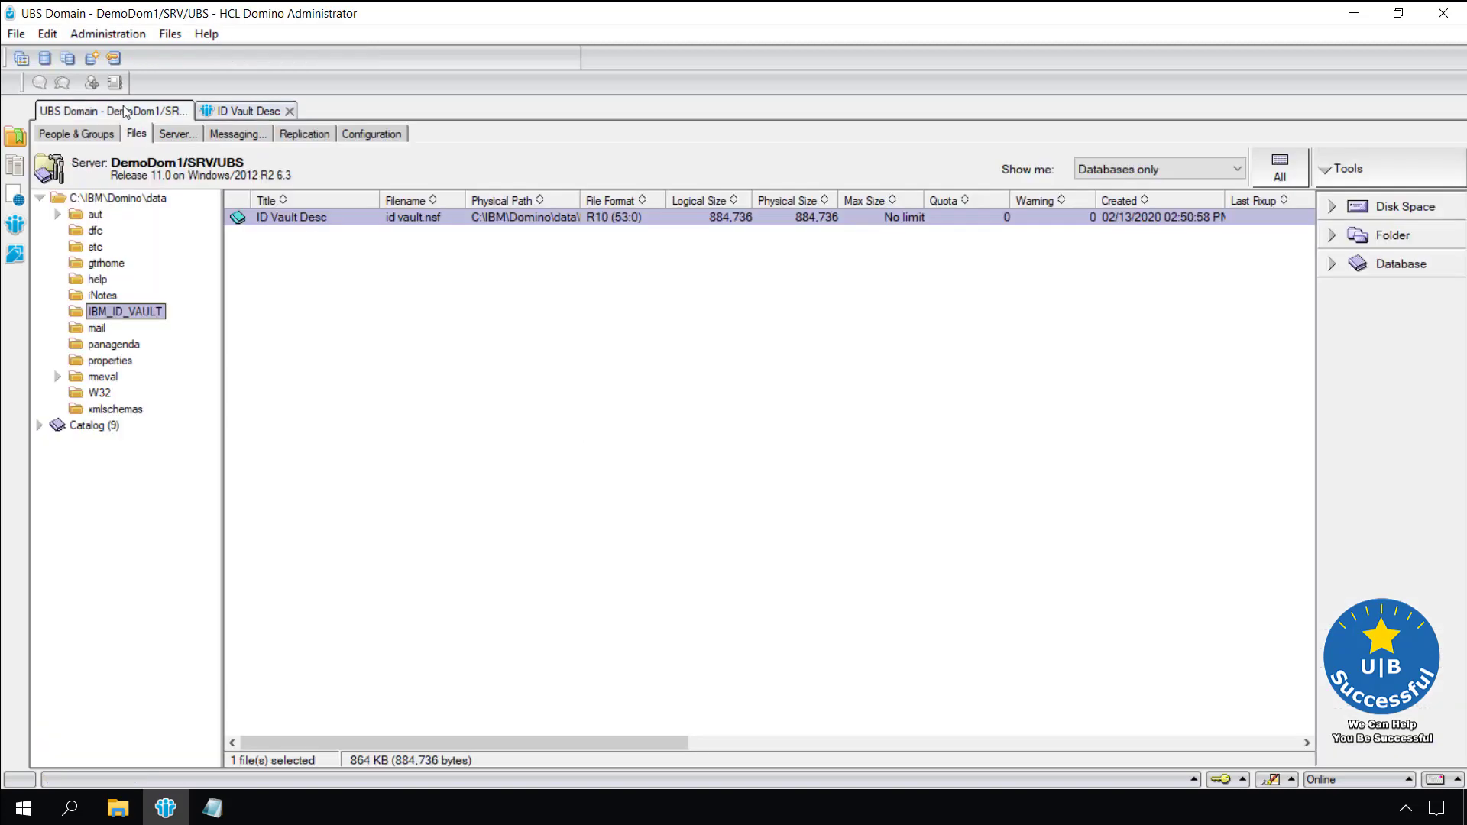
Show the People view of the directory, inspect the Student2 person document, and return to the list of people.
click(73, 133)
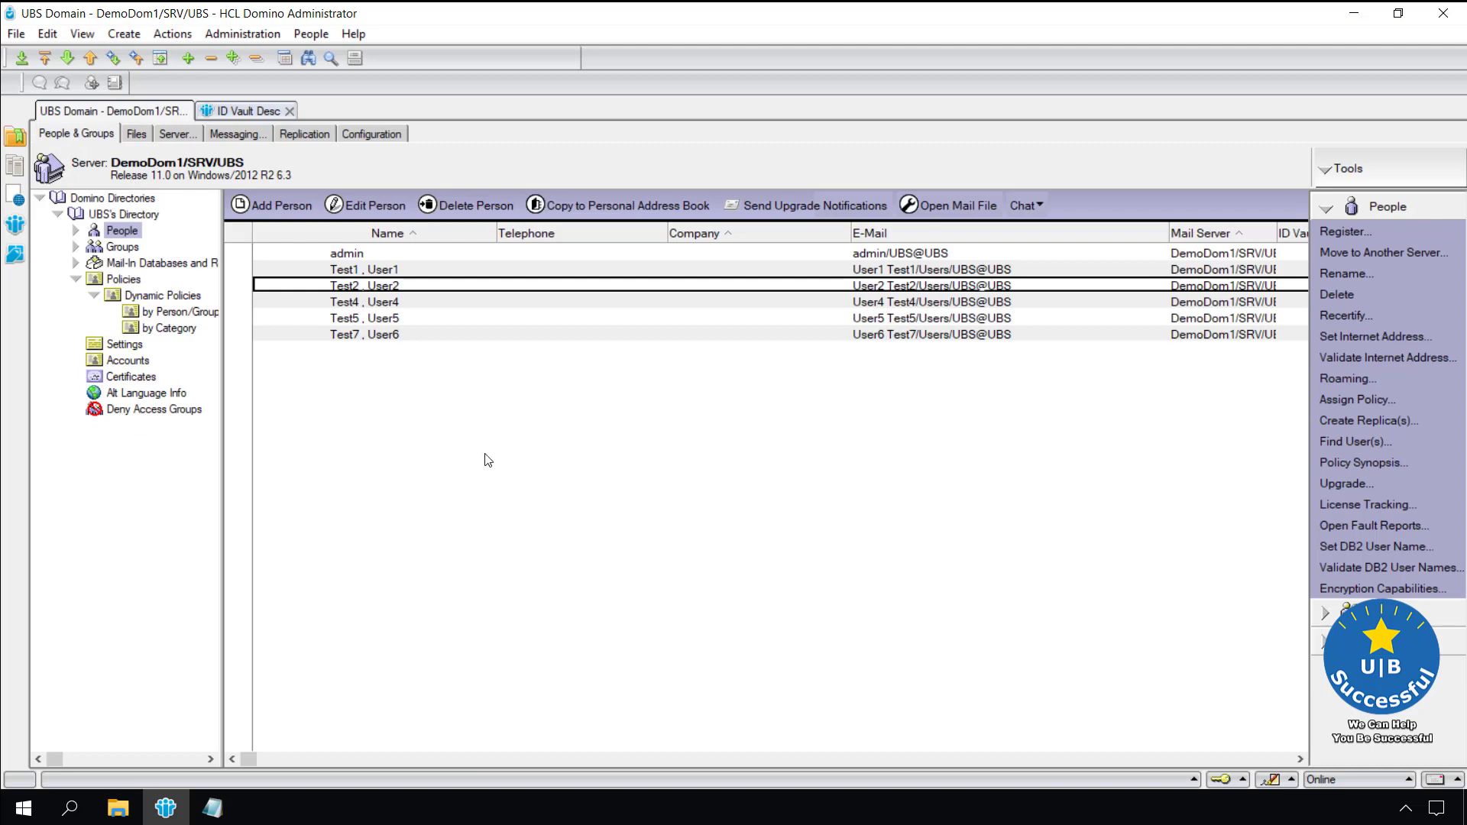
double_click(392, 289)
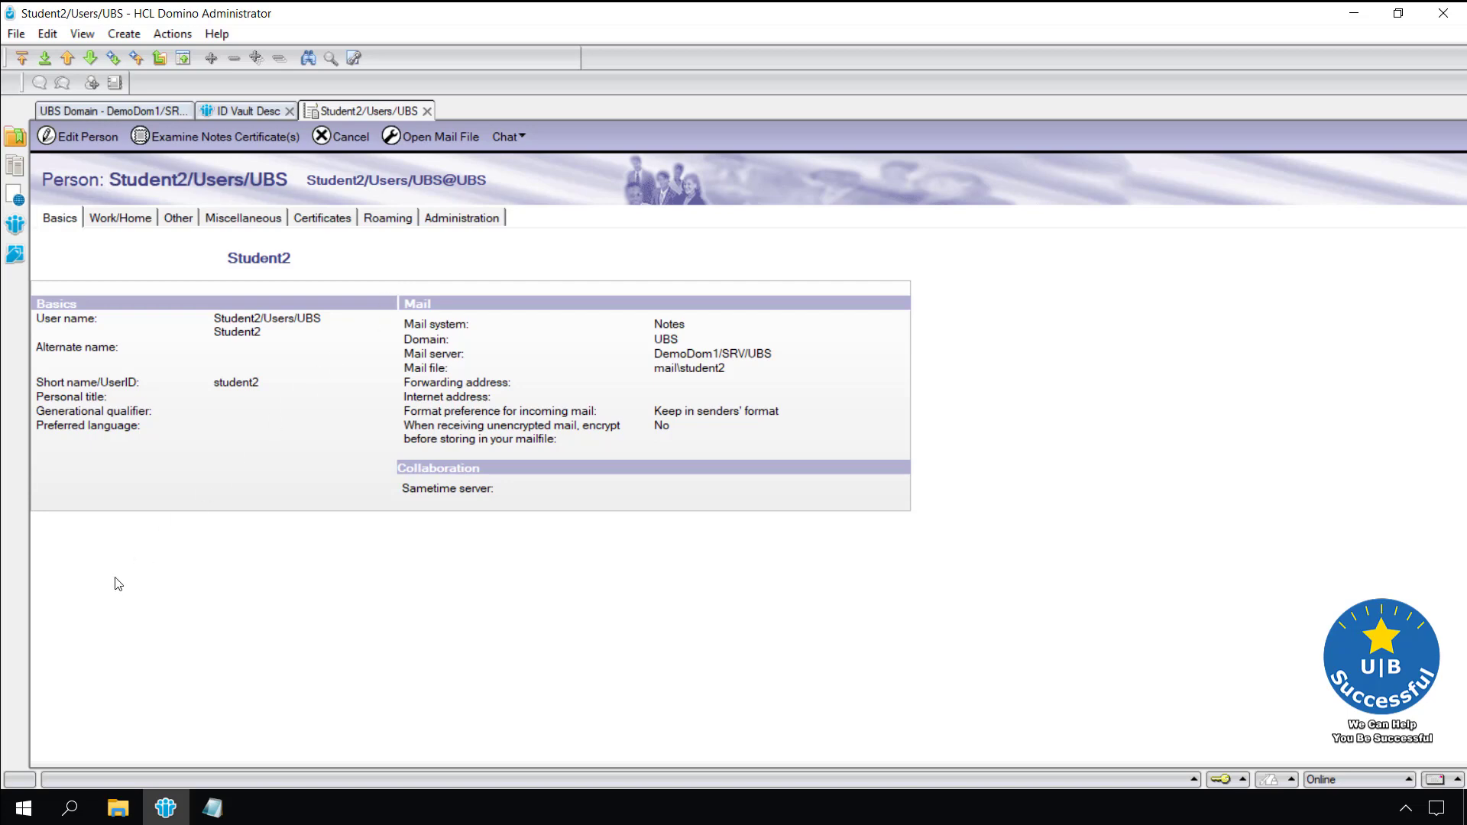
key(Escape)
click(375, 353)
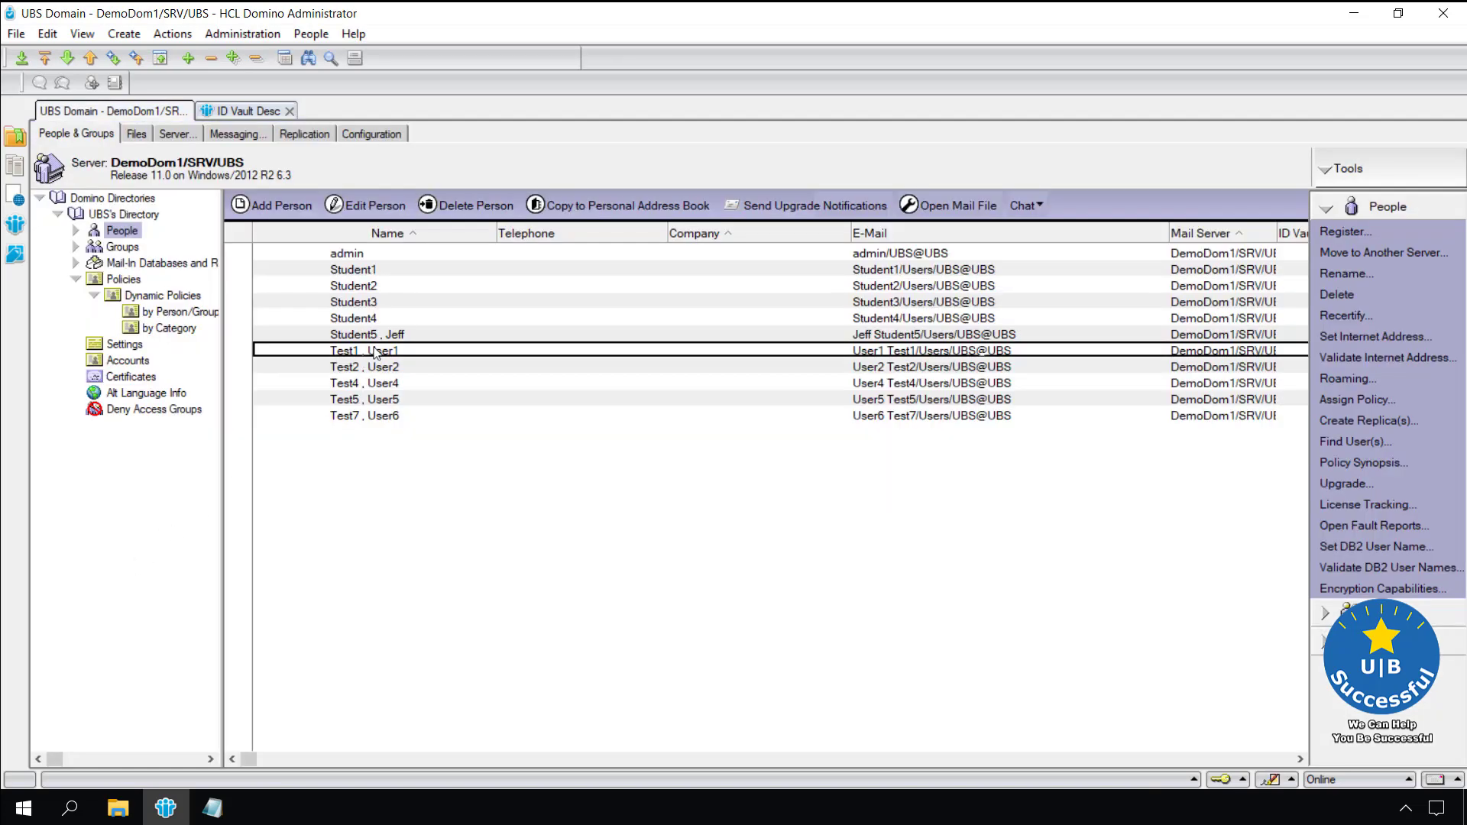
Open the User1 Test1 person document and save its attached user ID to the Documents folder as UserID.id.
double_click(371, 353)
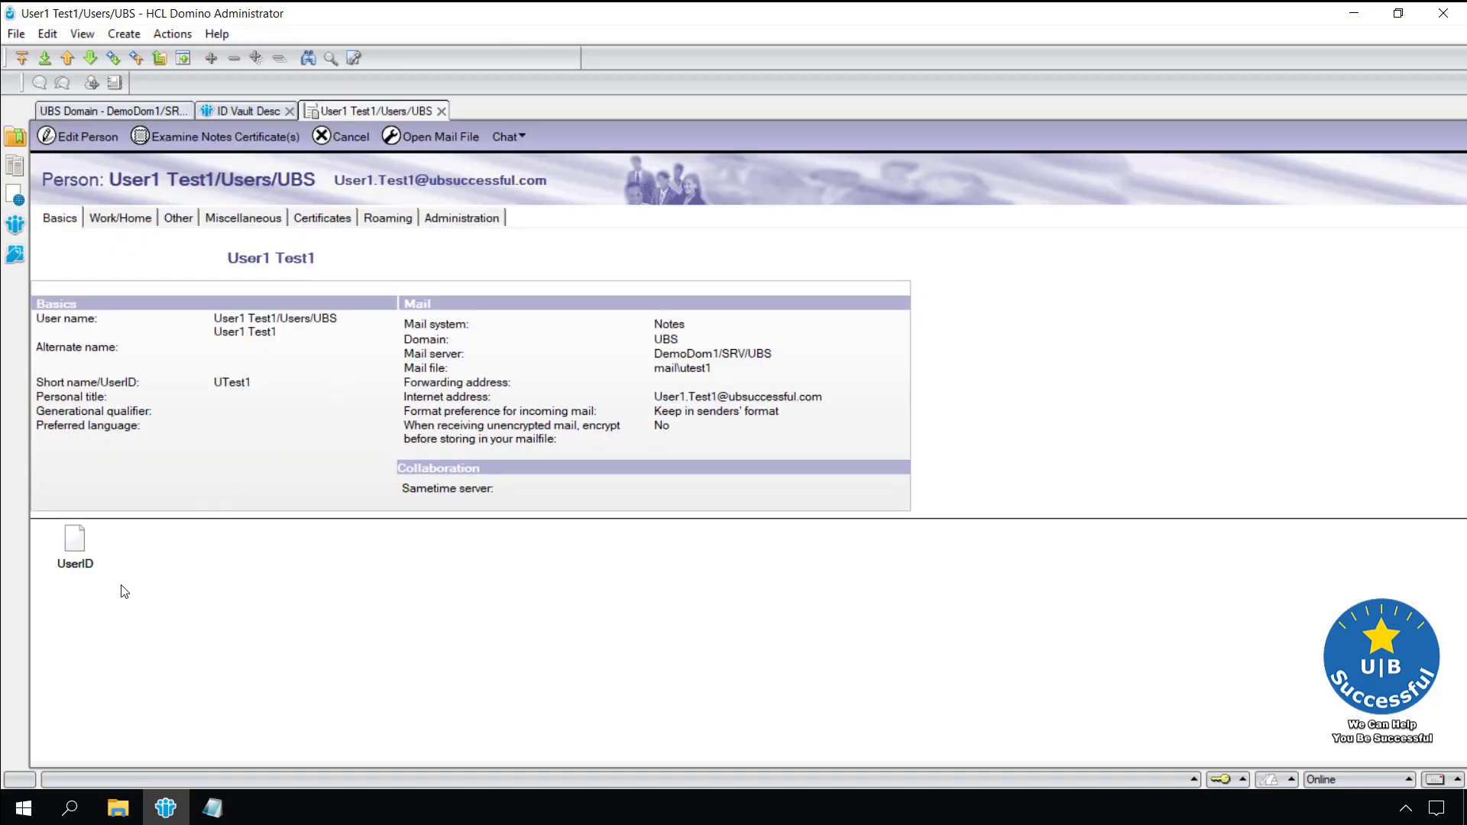
right_click(79, 552)
click(145, 417)
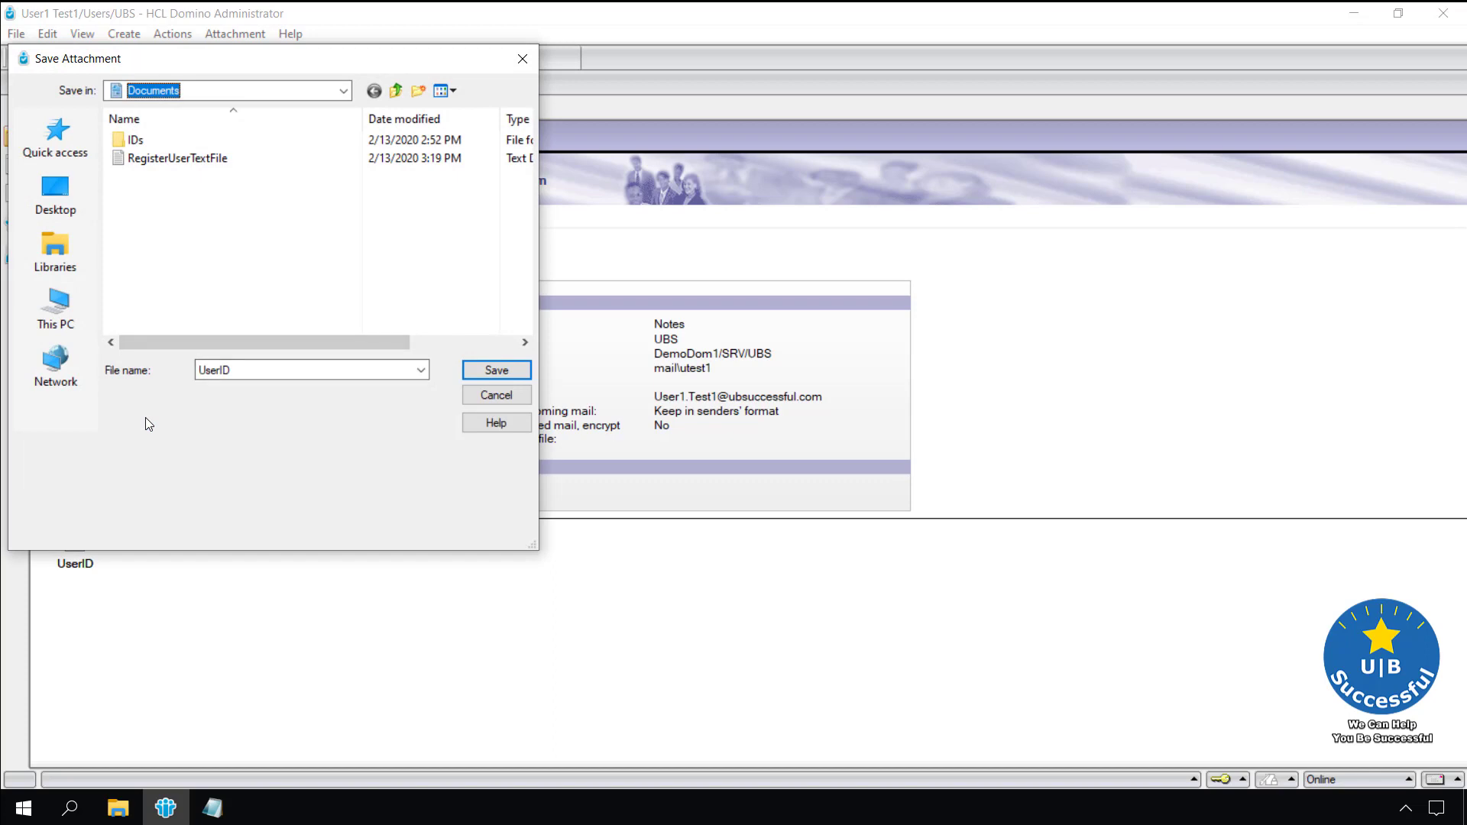
click(303, 372)
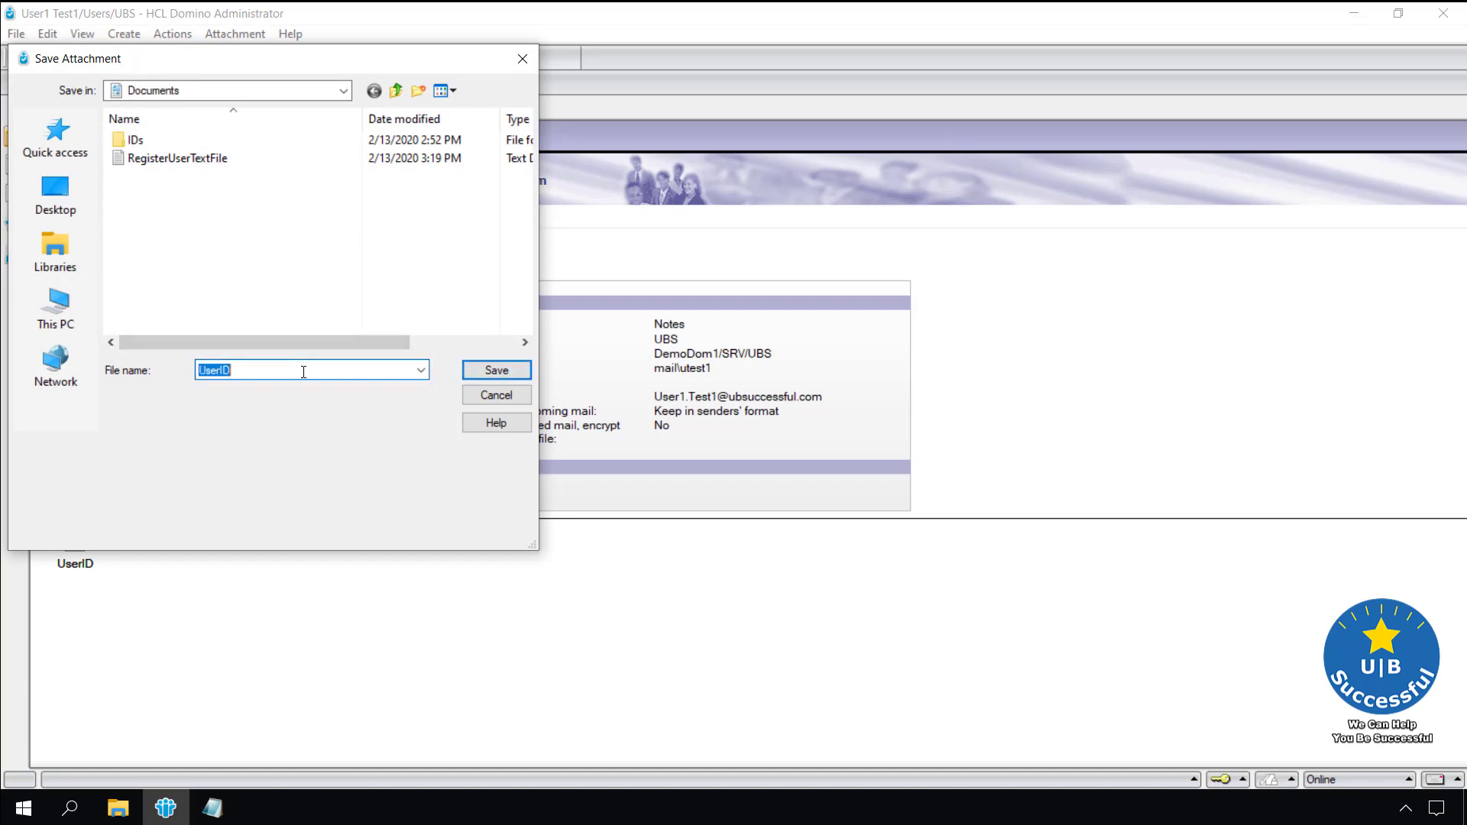
click(304, 372)
text(.id)
key(Return)
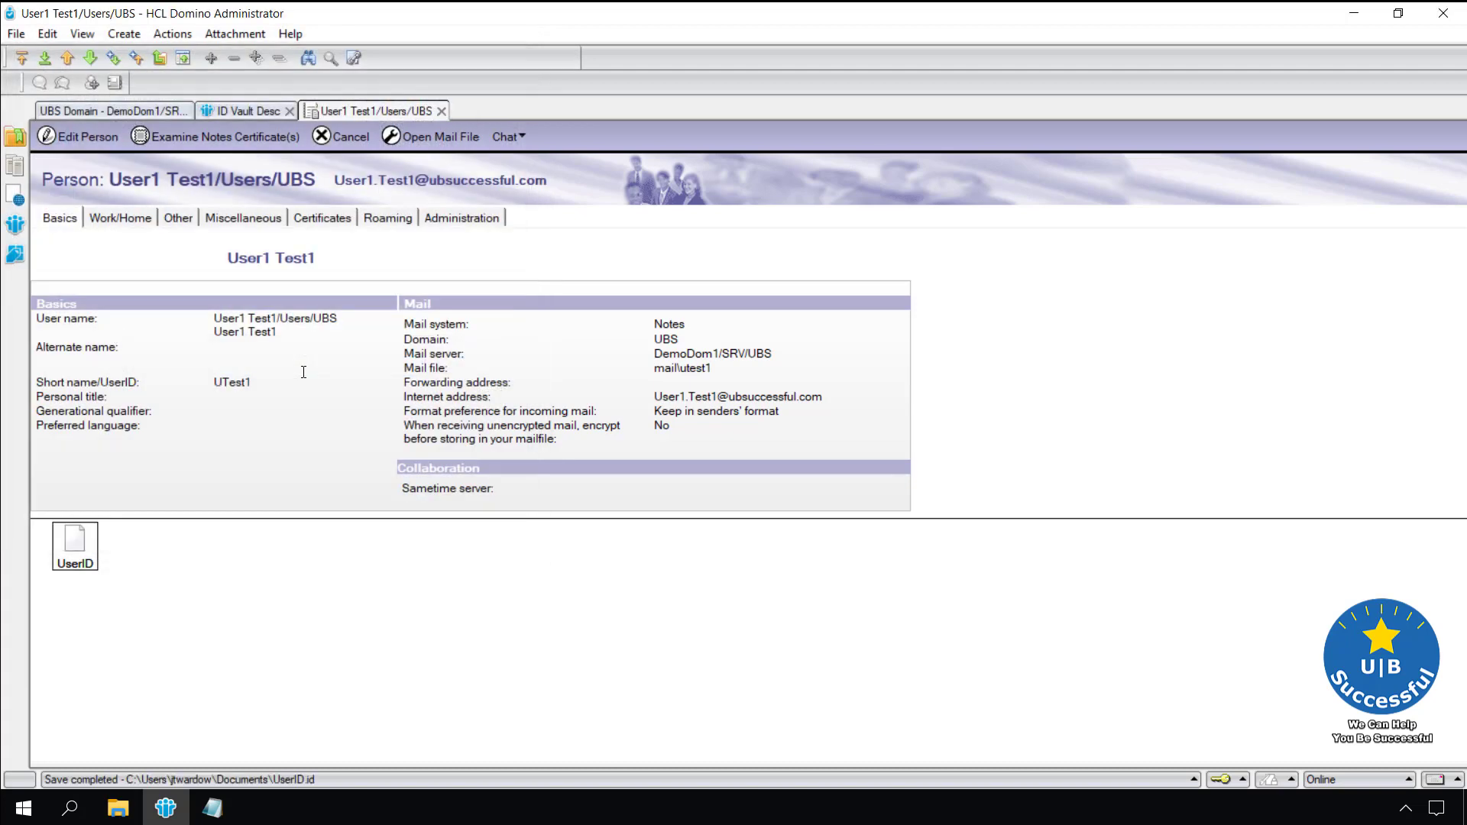
Check for UserID.id in the Documents folder using File Explorer, close File Explorer, and close the person document.
click(118, 808)
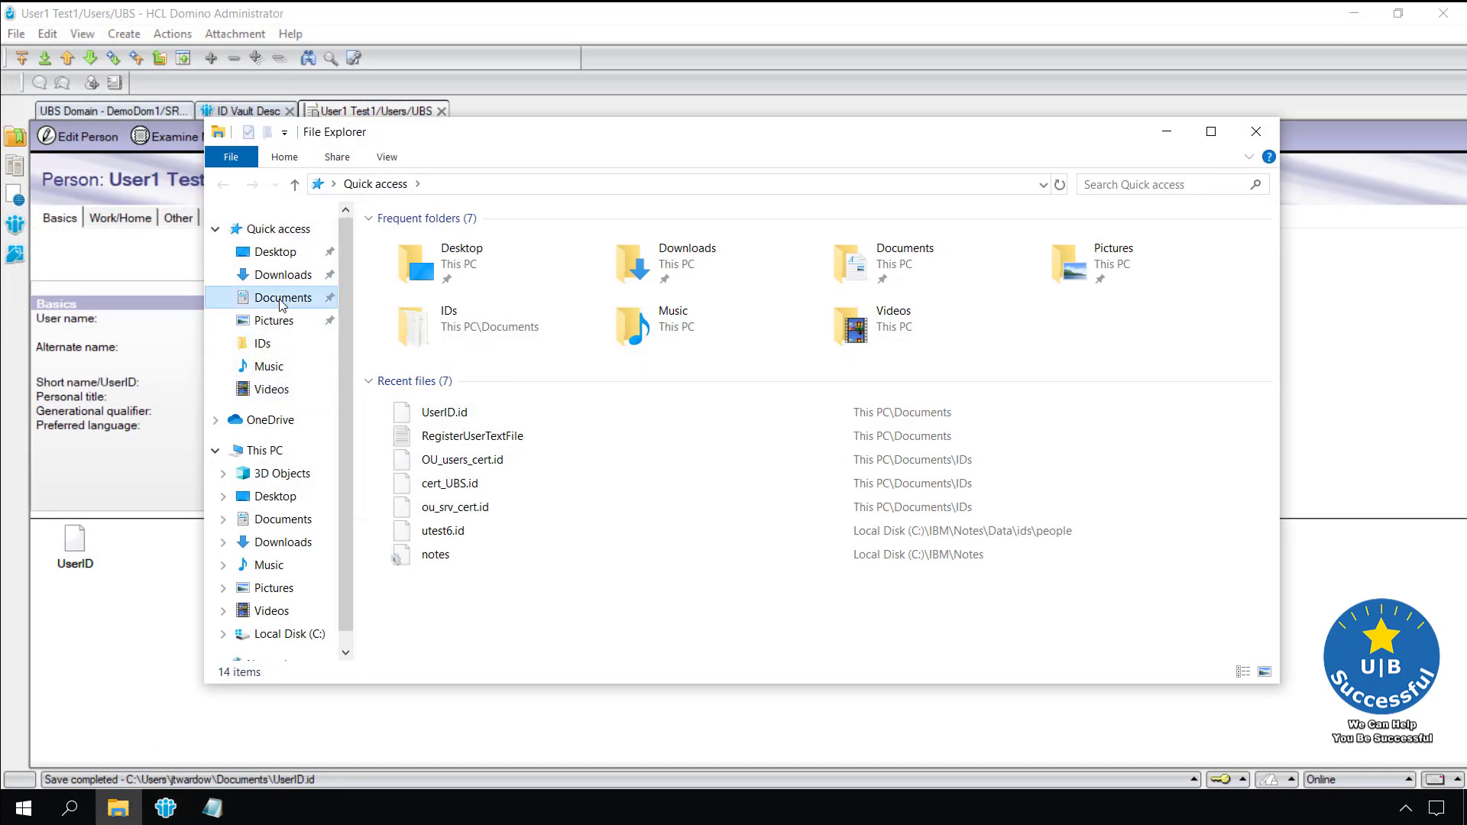
click(281, 301)
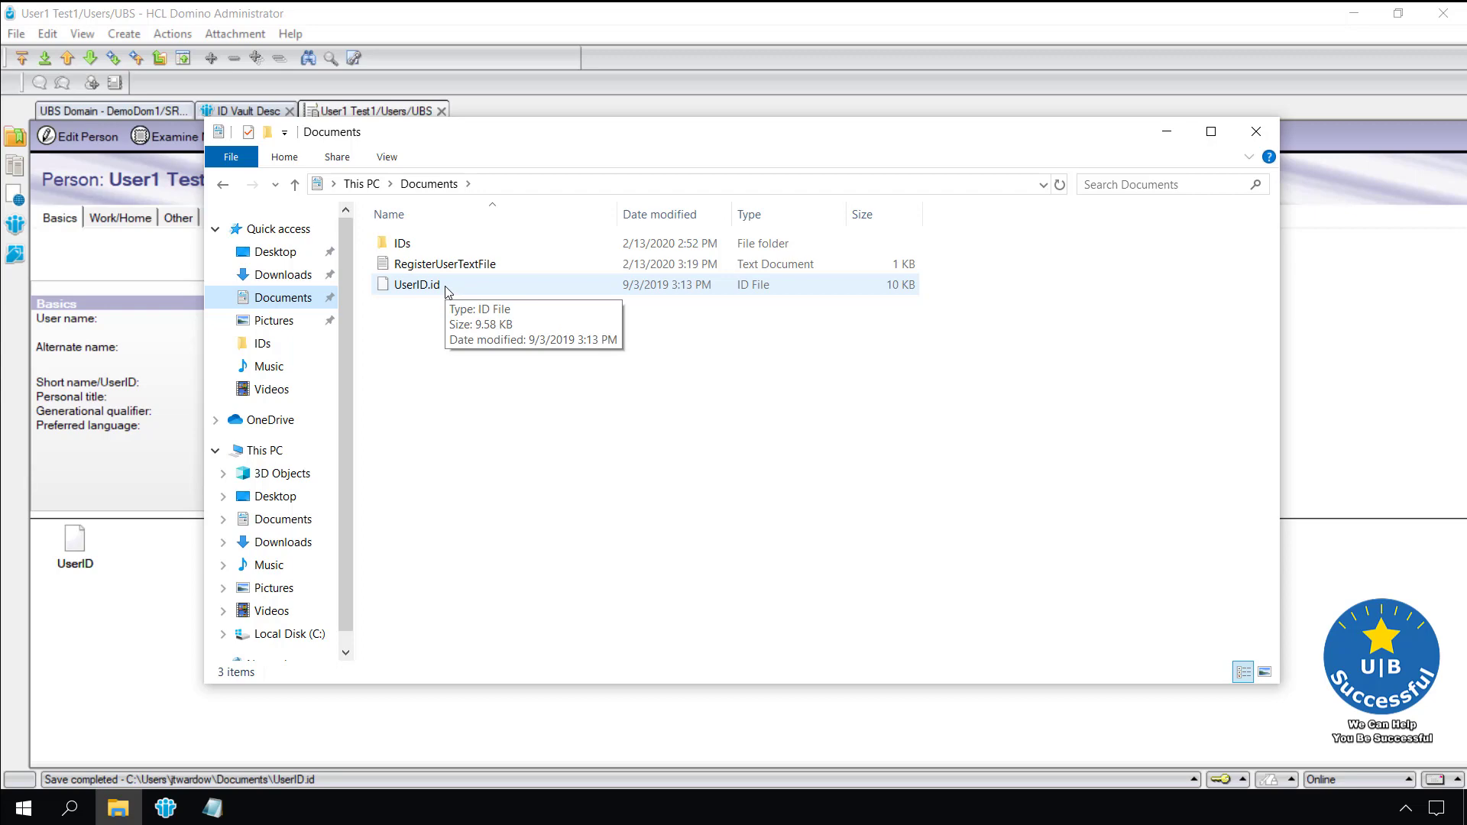
click(1256, 132)
click(441, 111)
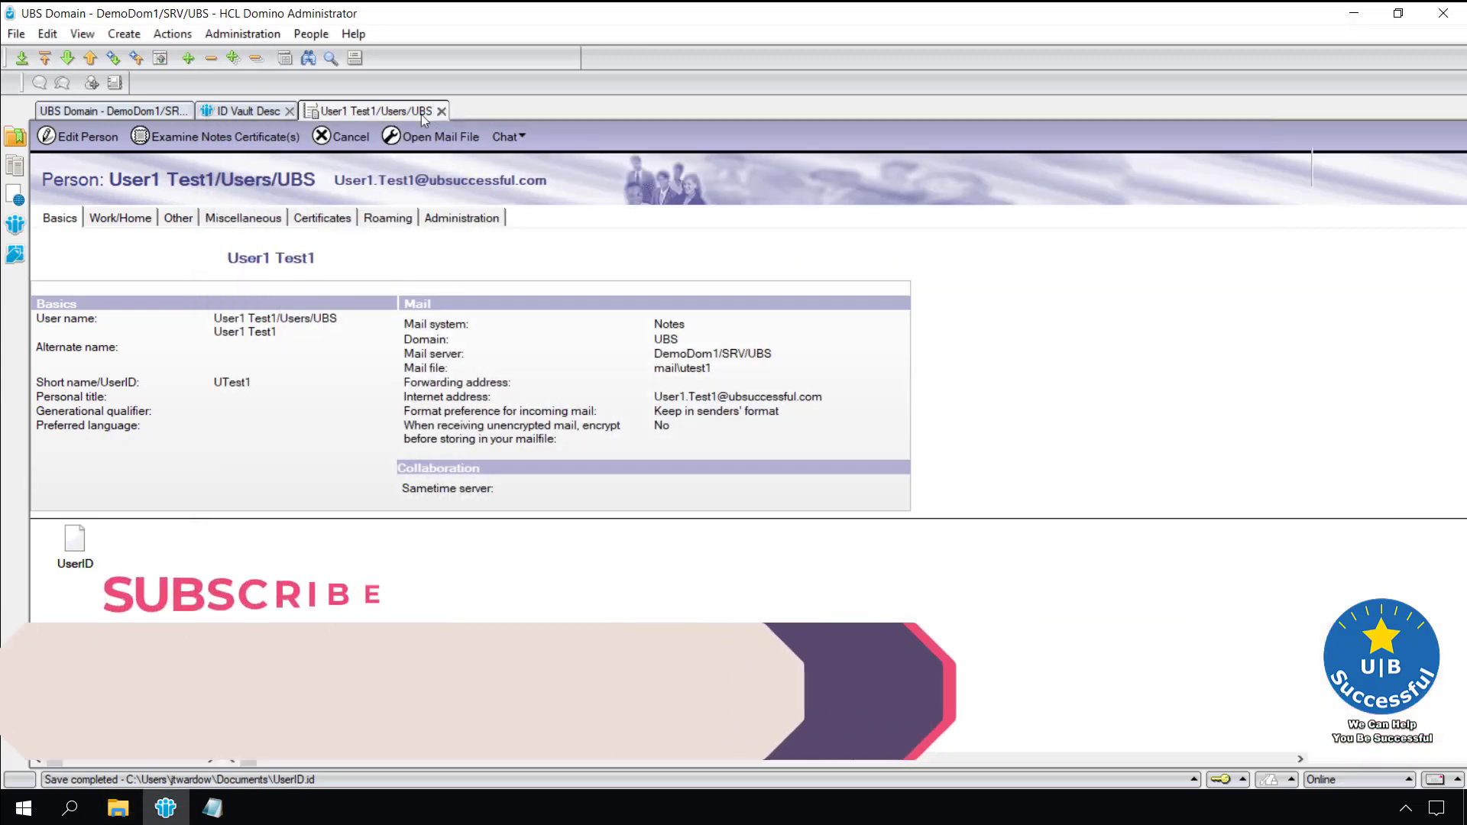